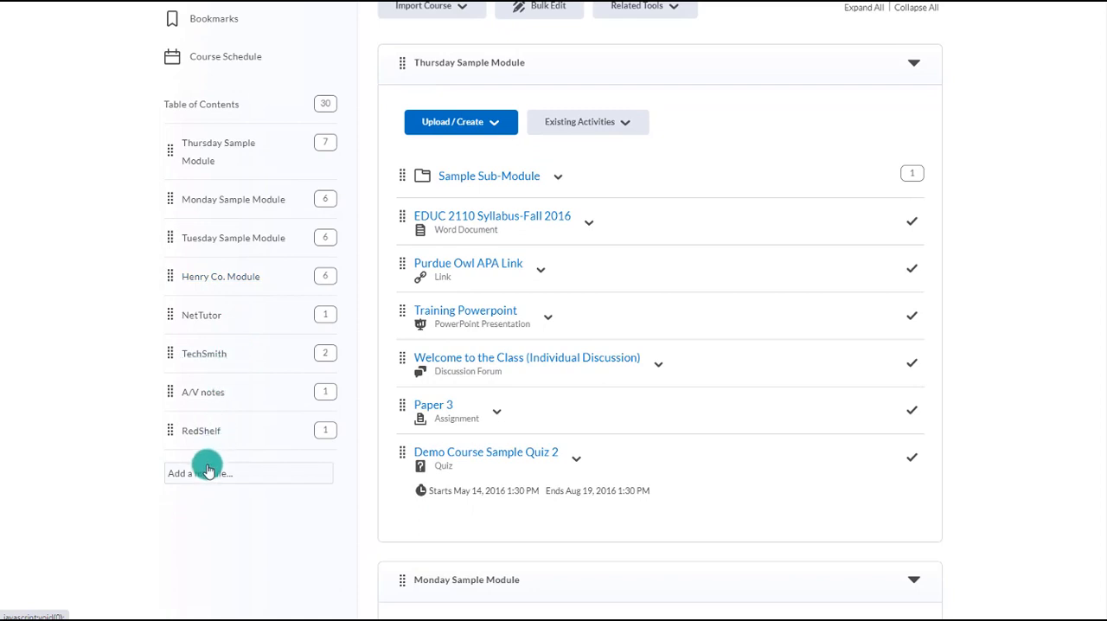
- Add a module named Ultra-Meet Live Here and move it to the top of the table of contents
{"action": "left_click", "coordinate": [206, 469]}
{"action": "type", "text": "Ult"}
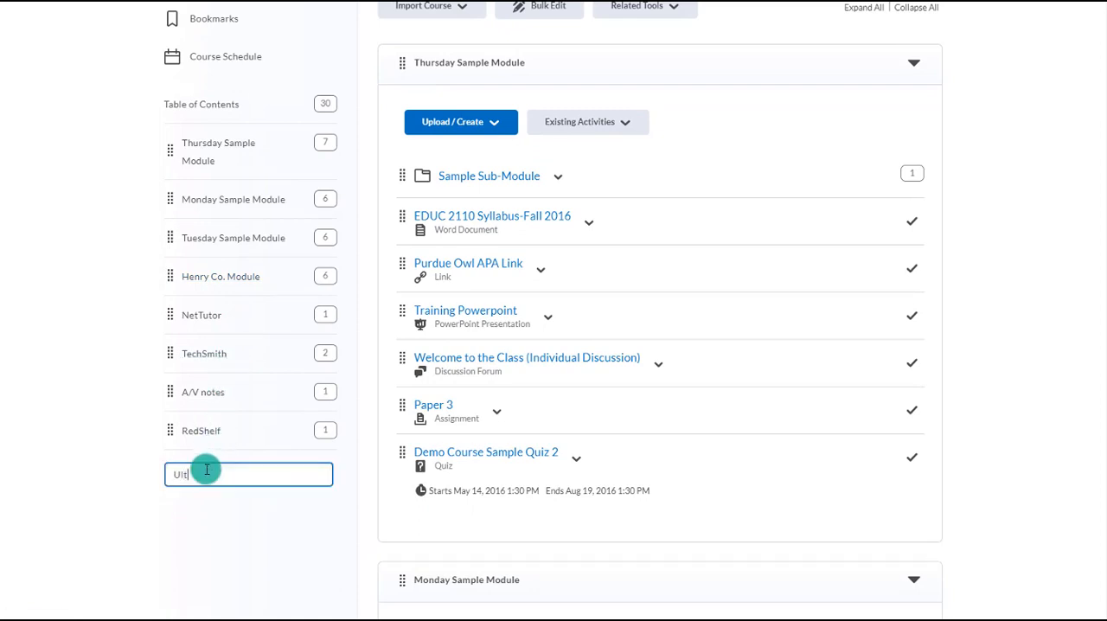
{"action": "type", "text": "ra and LiveText"}
{"action": "key", "text": "Return"}
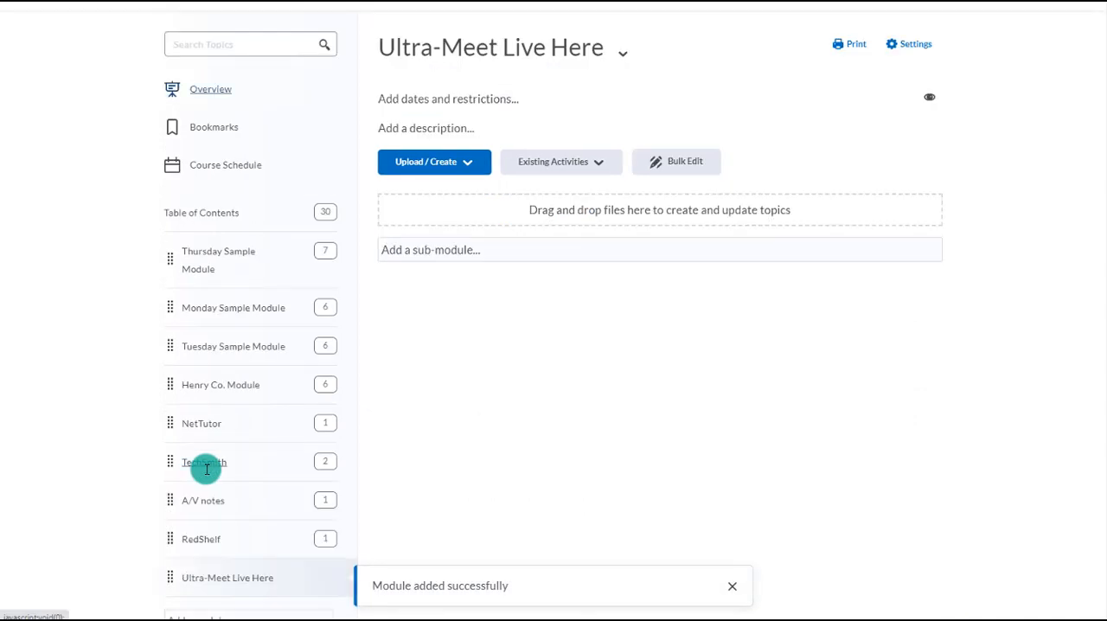
{"action": "scroll", "coordinate": [208, 488], "scroll_direction": "down", "scroll_amount": 1}
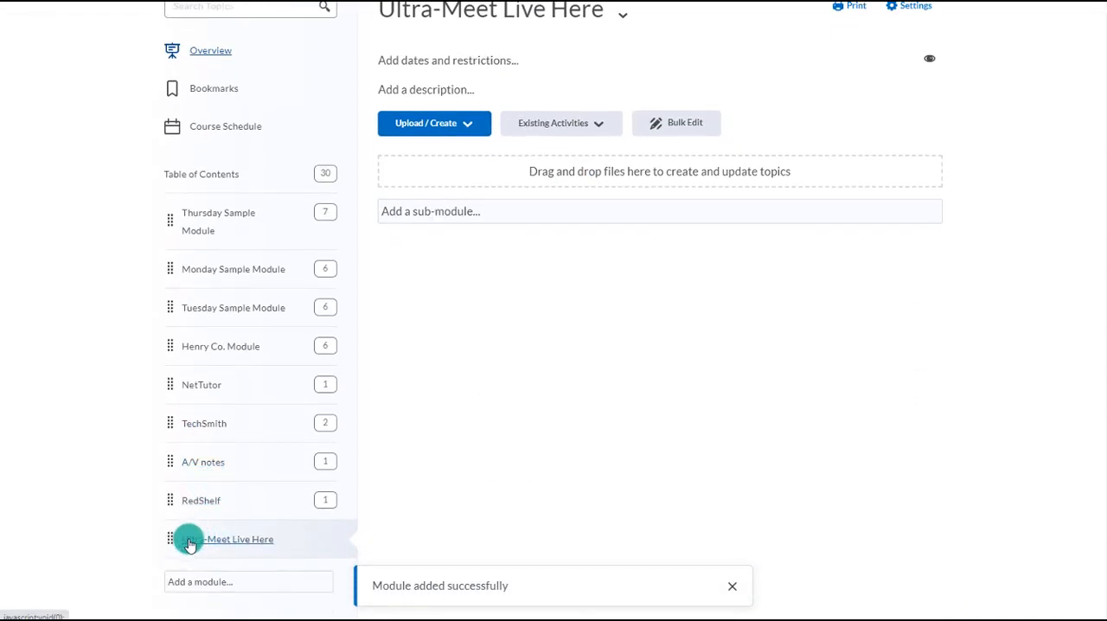
{"action": "left_click_drag", "start_coordinate": [170, 538], "coordinate": [191, 196]}
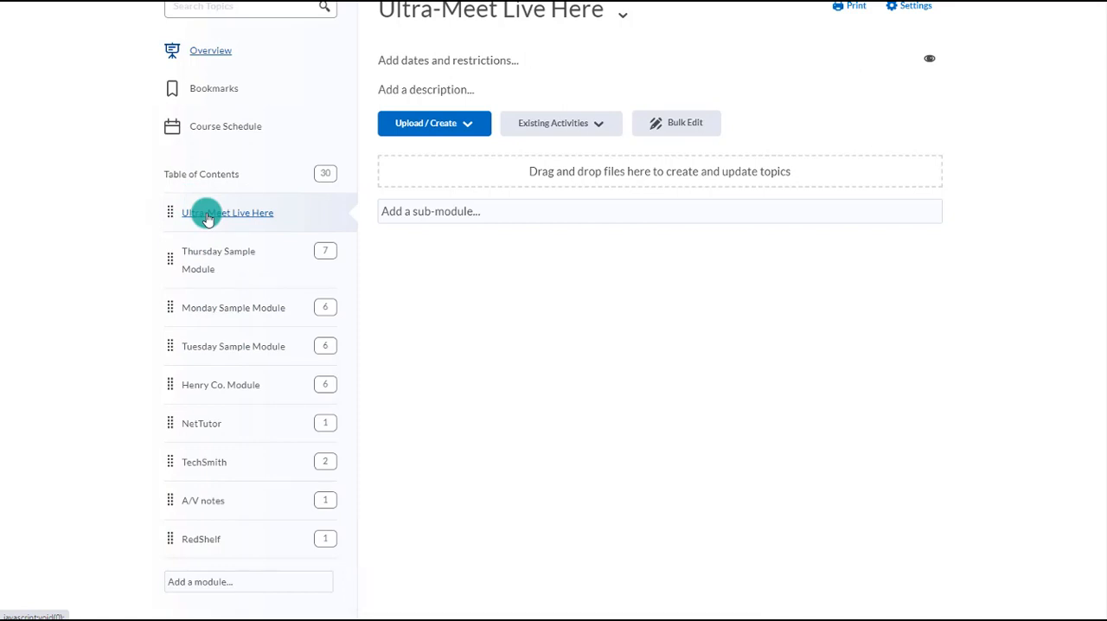
- Add the external learning tool Blackboard Collaborate- Ultra to the Ultra-Meet Live Here module and open it
{"action": "scroll", "coordinate": [485, 225], "scroll_direction": "up", "scroll_amount": 1}
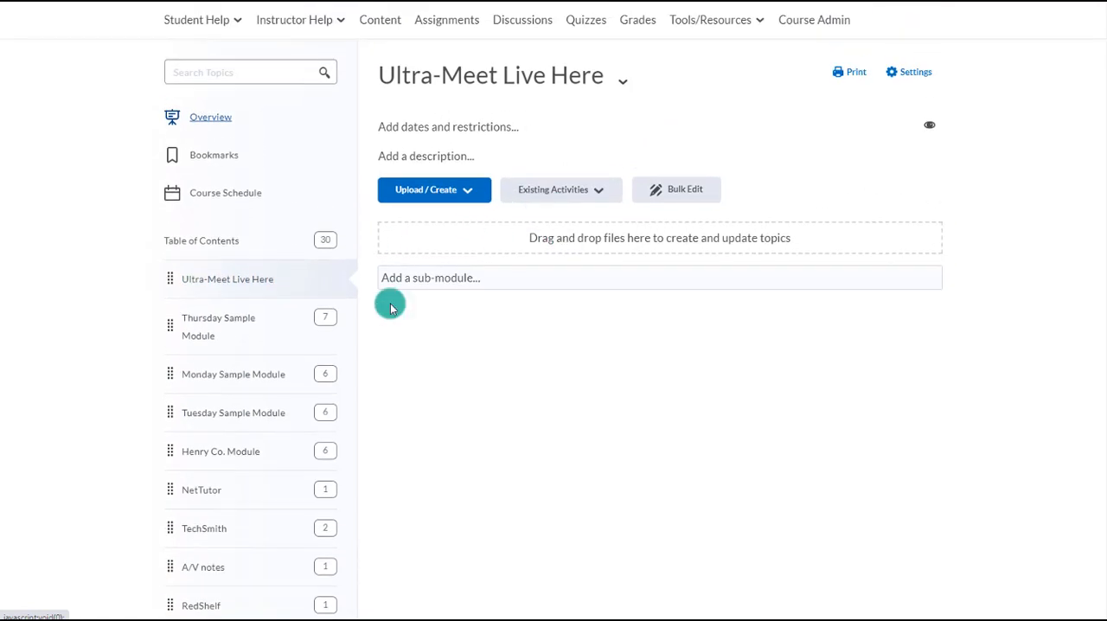
{"action": "left_click", "coordinate": [552, 192]}
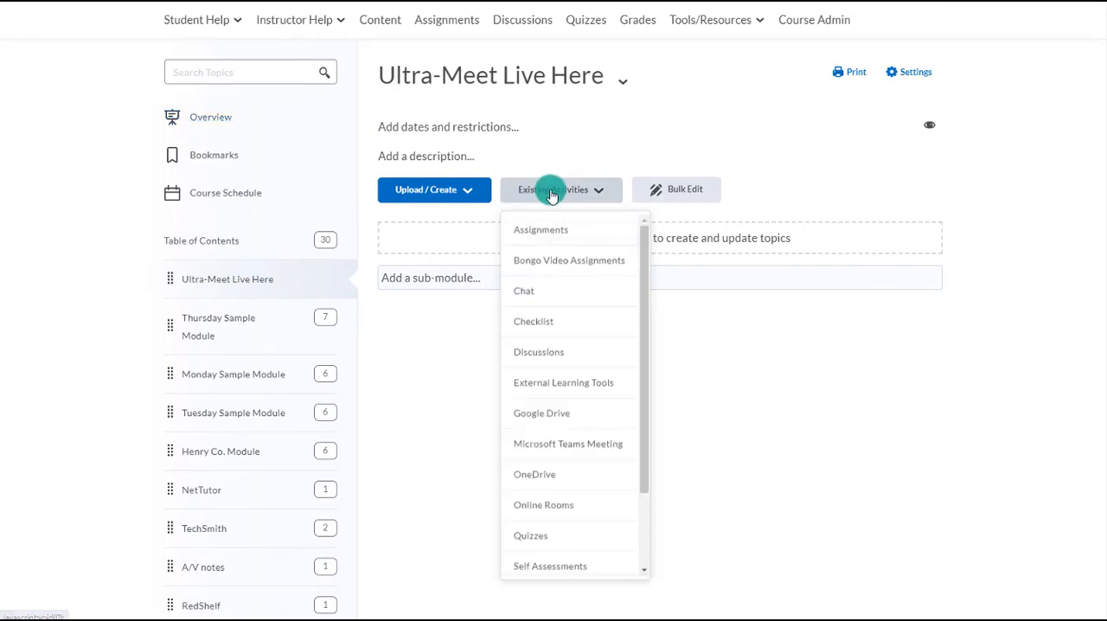
{"action": "left_click", "coordinate": [563, 383]}
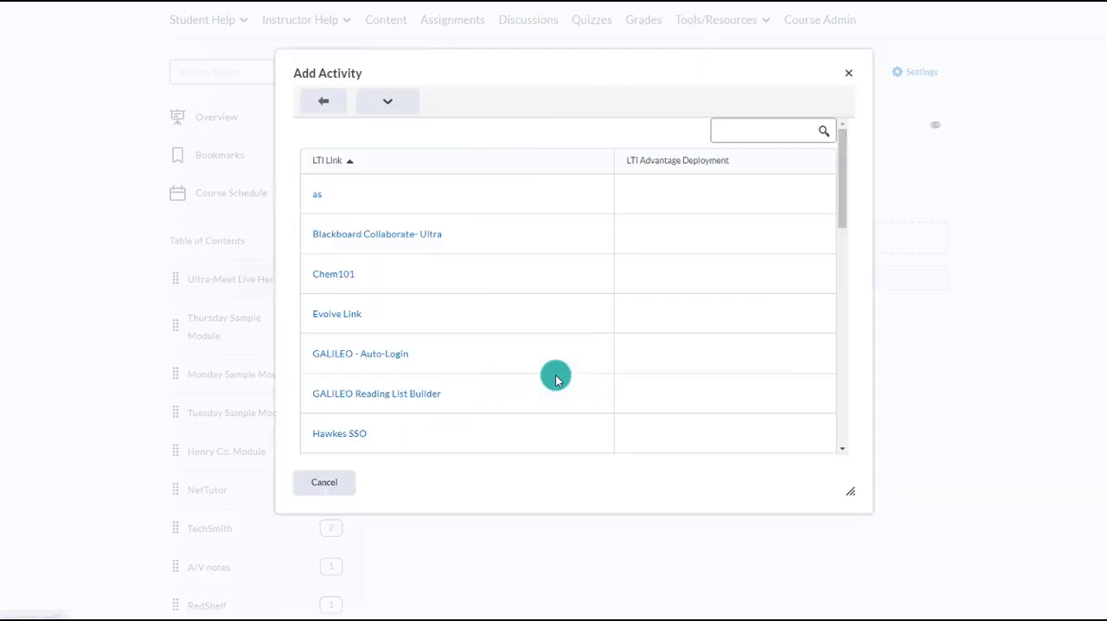
{"action": "left_click", "coordinate": [394, 236]}
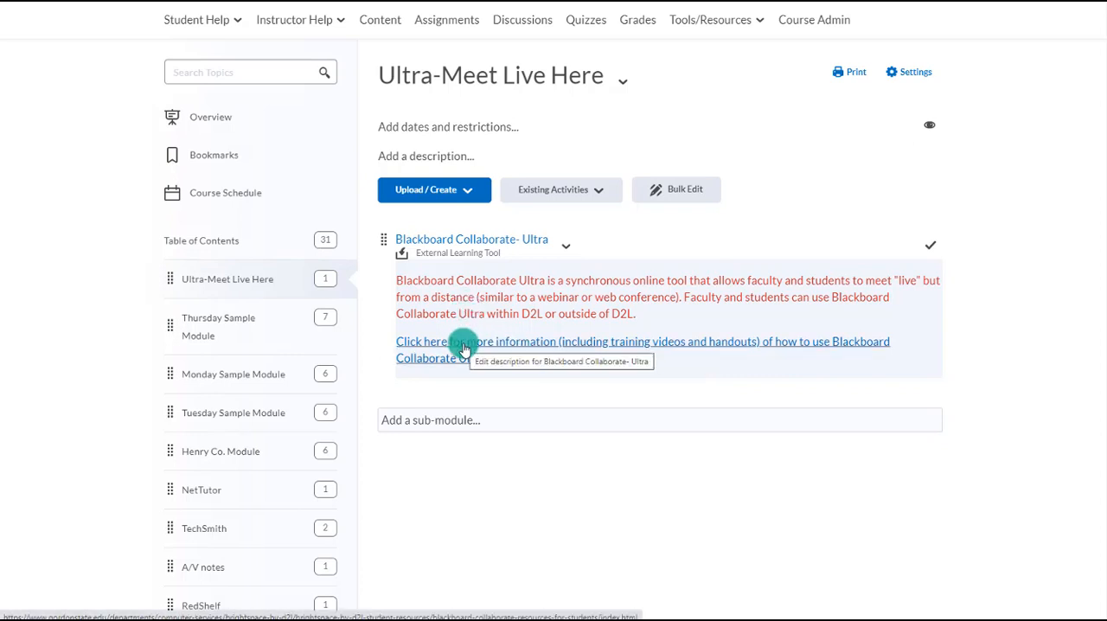
{"action": "left_click", "coordinate": [459, 242]}
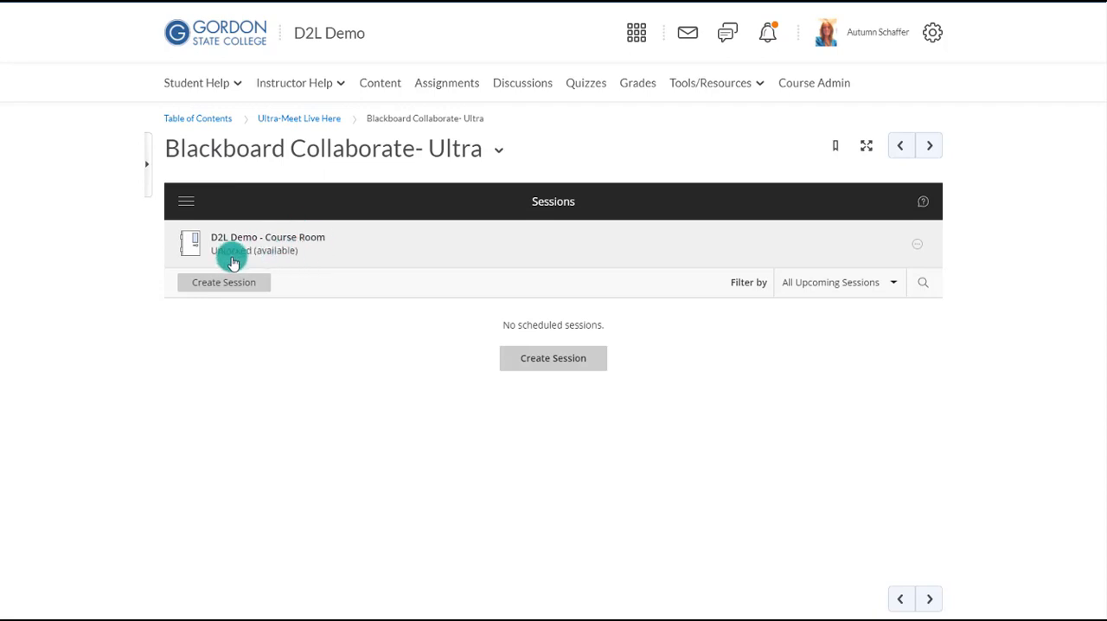
- Lock the D2L Demo course room and unlock it again
{"action": "left_click", "coordinate": [918, 246]}
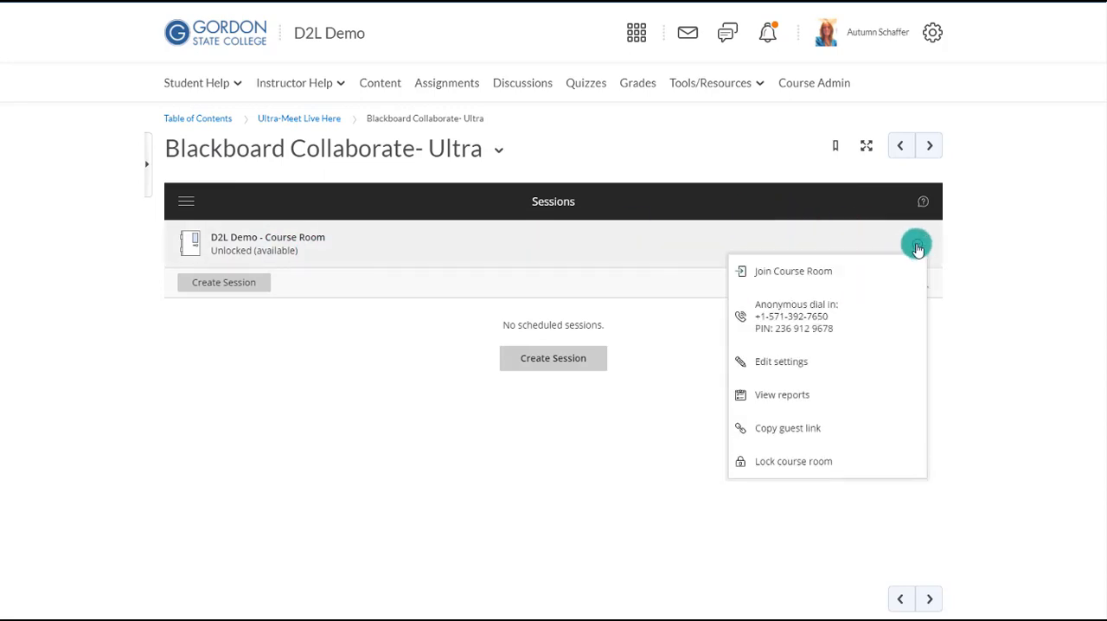
{"action": "left_click", "coordinate": [790, 463]}
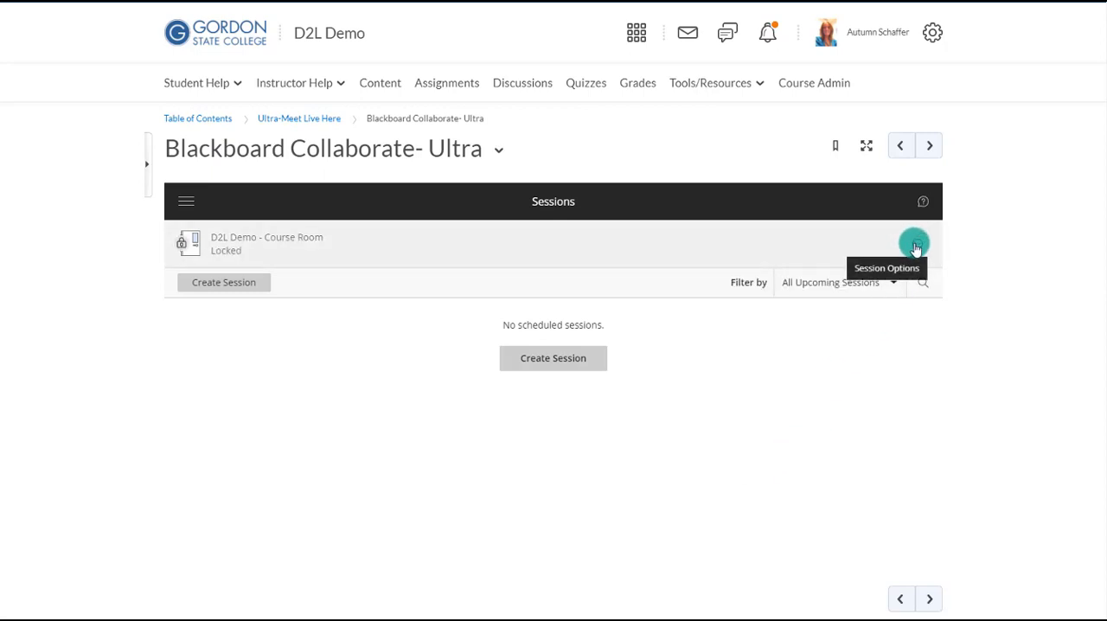
{"action": "left_click", "coordinate": [915, 242]}
{"action": "left_click", "coordinate": [826, 378]}
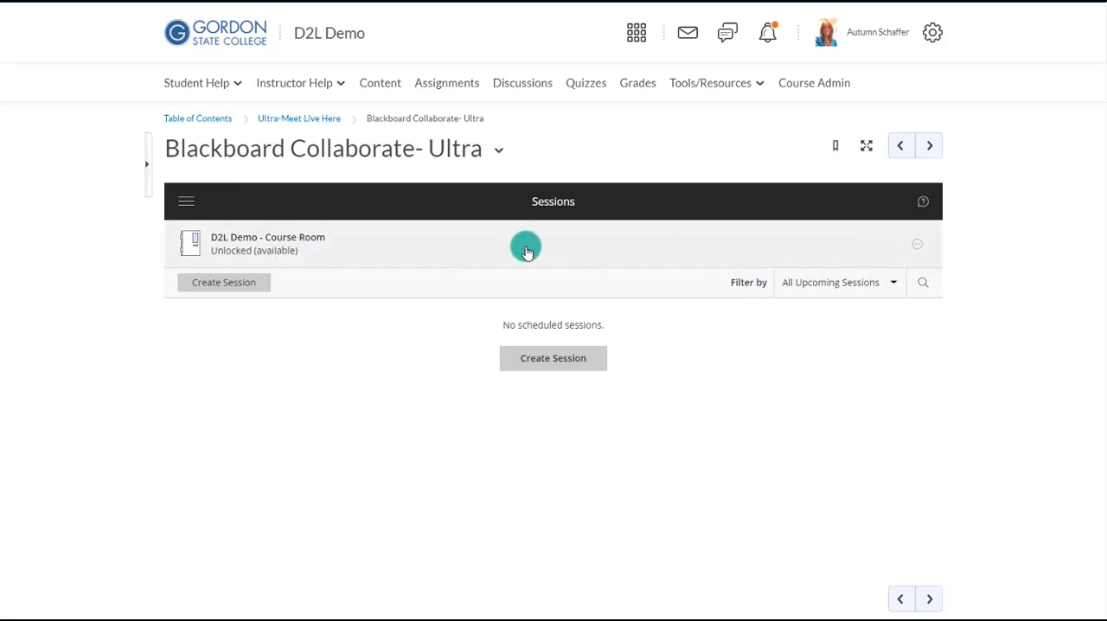
- Start a new Collaborate session and name it Tuesday Aug 25 Meeting
{"action": "left_click", "coordinate": [552, 360]}
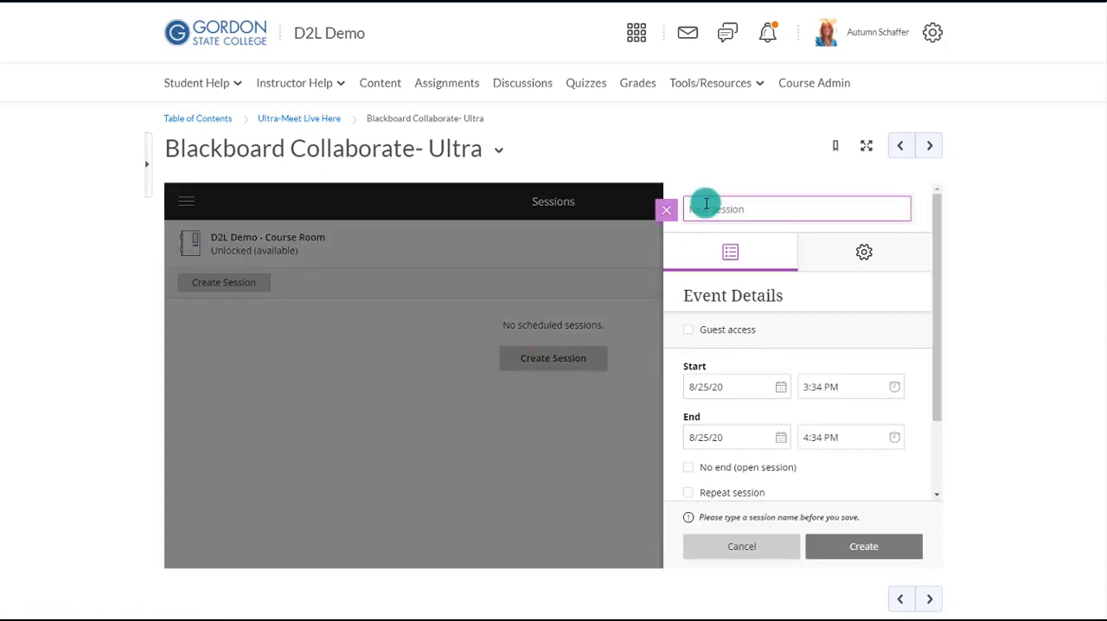
{"action": "type", "text": "Tuesday Mee"}
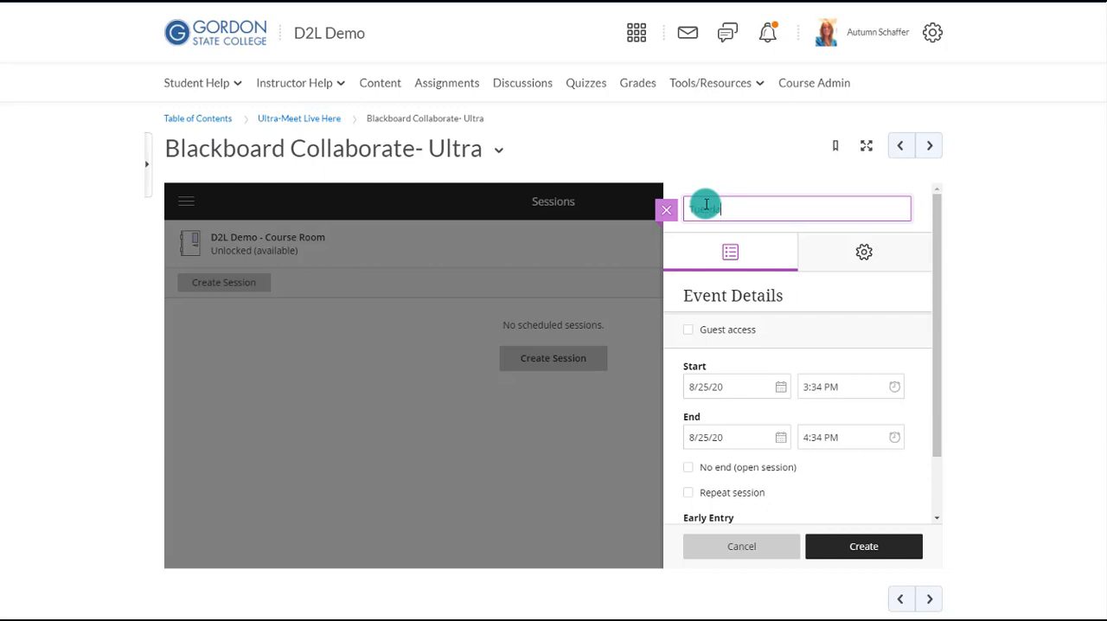
{"action": "type", "text": "ting"}
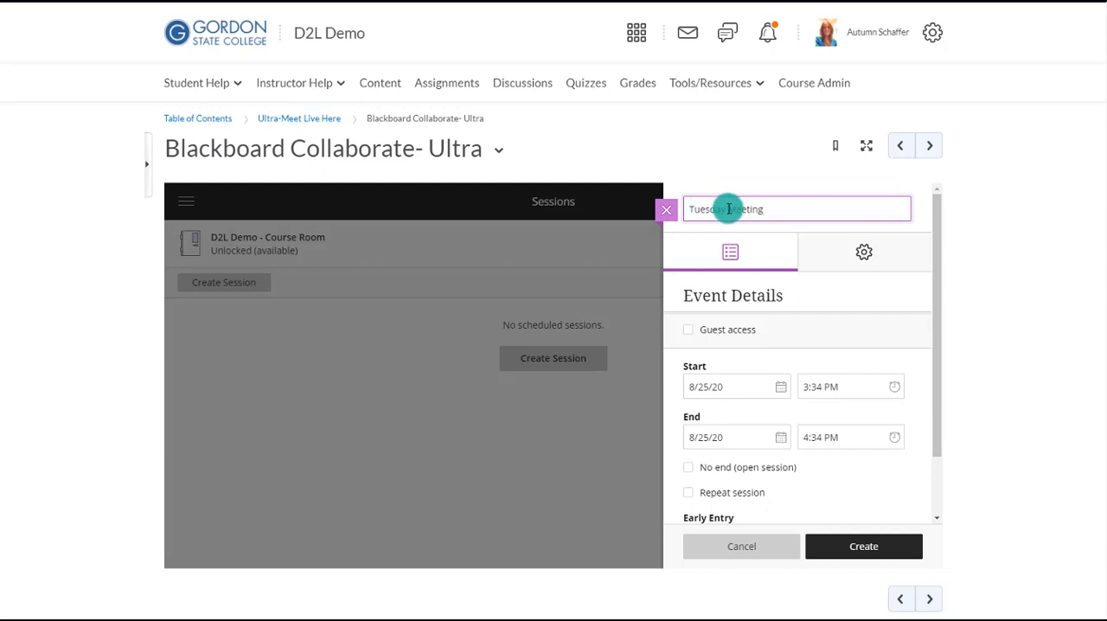
{"action": "left_click", "coordinate": [729, 209]}
{"action": "type", "text": "Aug 25"}
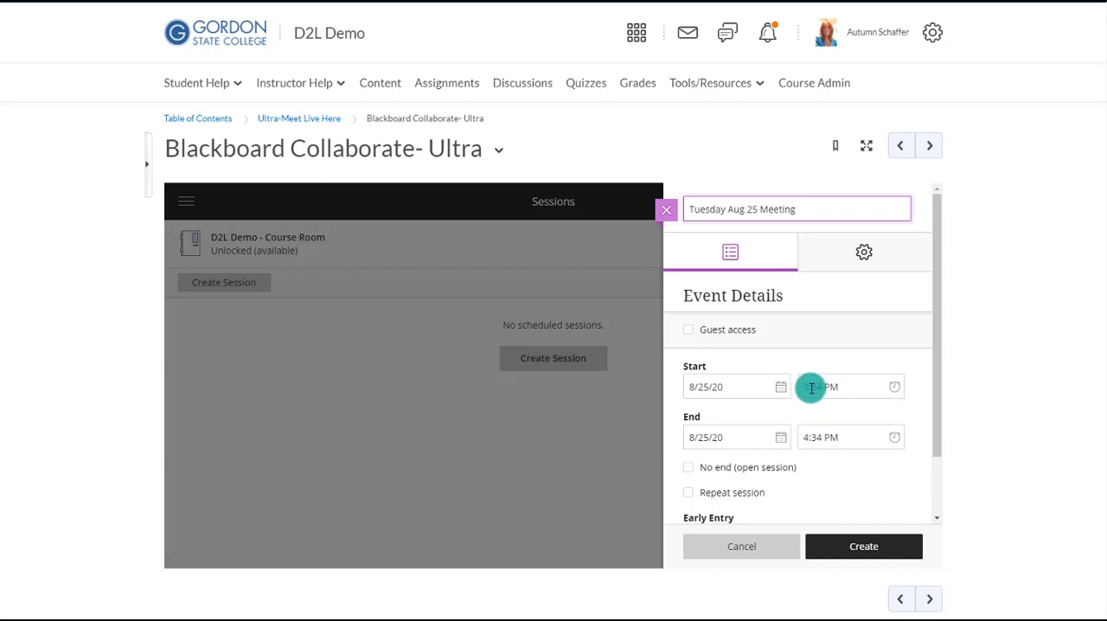
- Set the session's end time to 5:34 PM
{"action": "left_click", "coordinate": [818, 442]}
{"action": "left_click", "coordinate": [816, 386]}
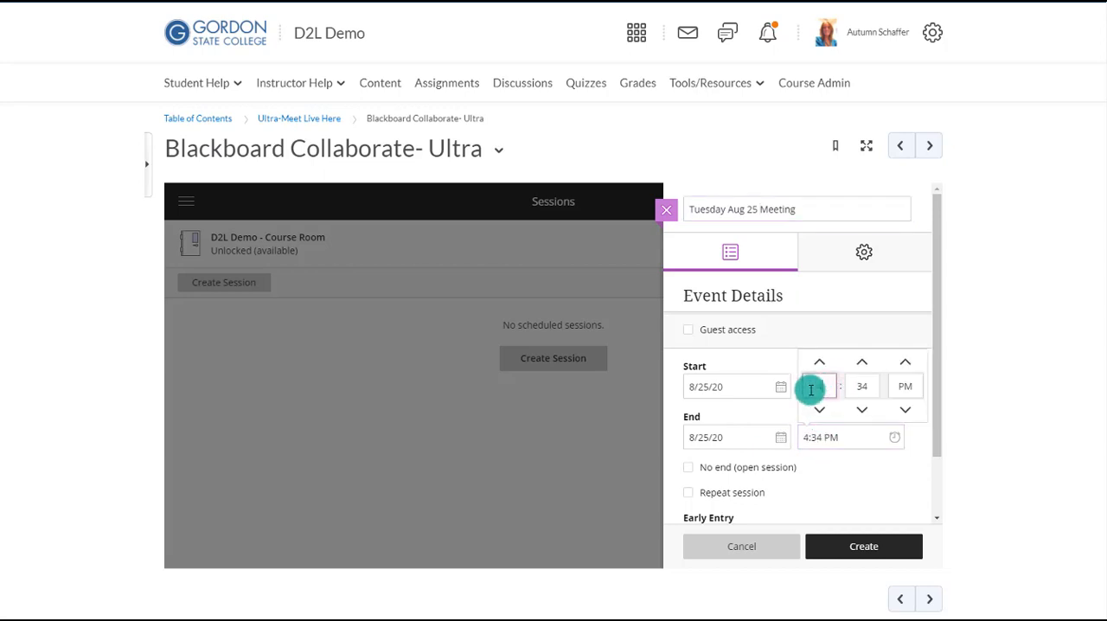
{"action": "type", "text": "3"}
{"action": "left_click", "coordinate": [865, 334]}
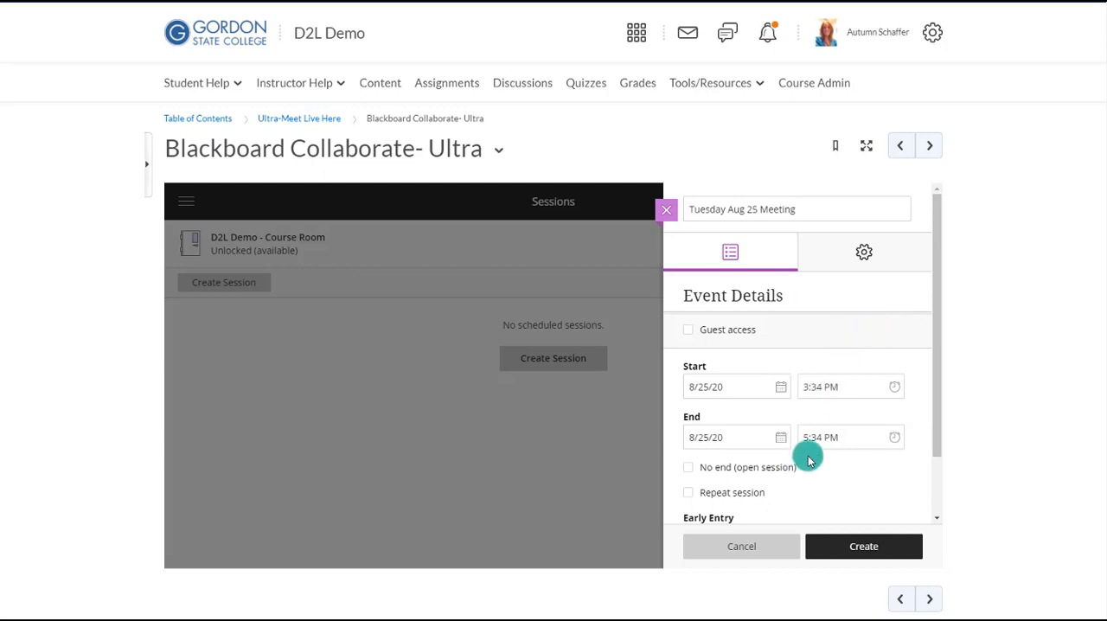
- Turn on the repeat option for the session, review its recurrence settings and turn it off again
{"action": "scroll", "coordinate": [809, 461], "scroll_direction": "down", "scroll_amount": 2}
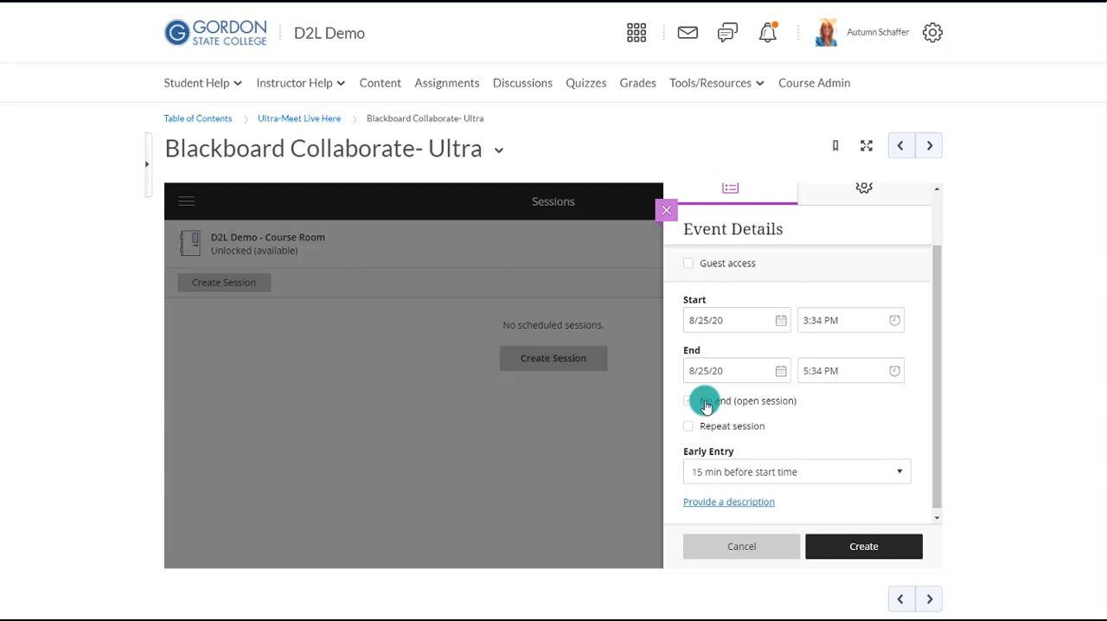
{"action": "scroll", "coordinate": [718, 381], "scroll_direction": "up", "scroll_amount": 2}
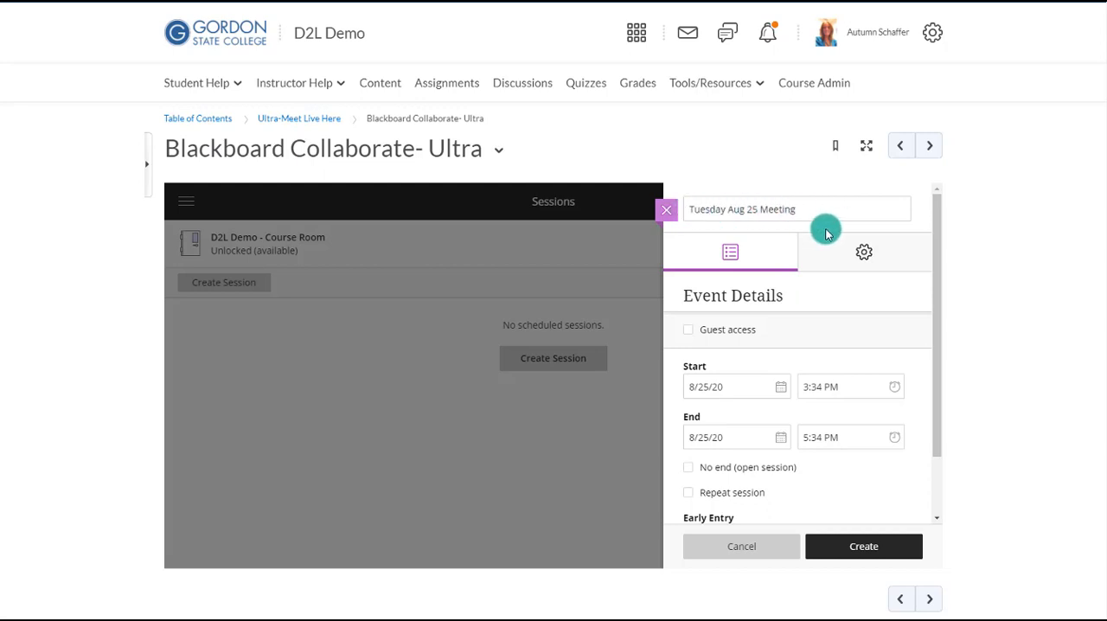
{"action": "scroll", "coordinate": [828, 228], "scroll_direction": "down", "scroll_amount": 1}
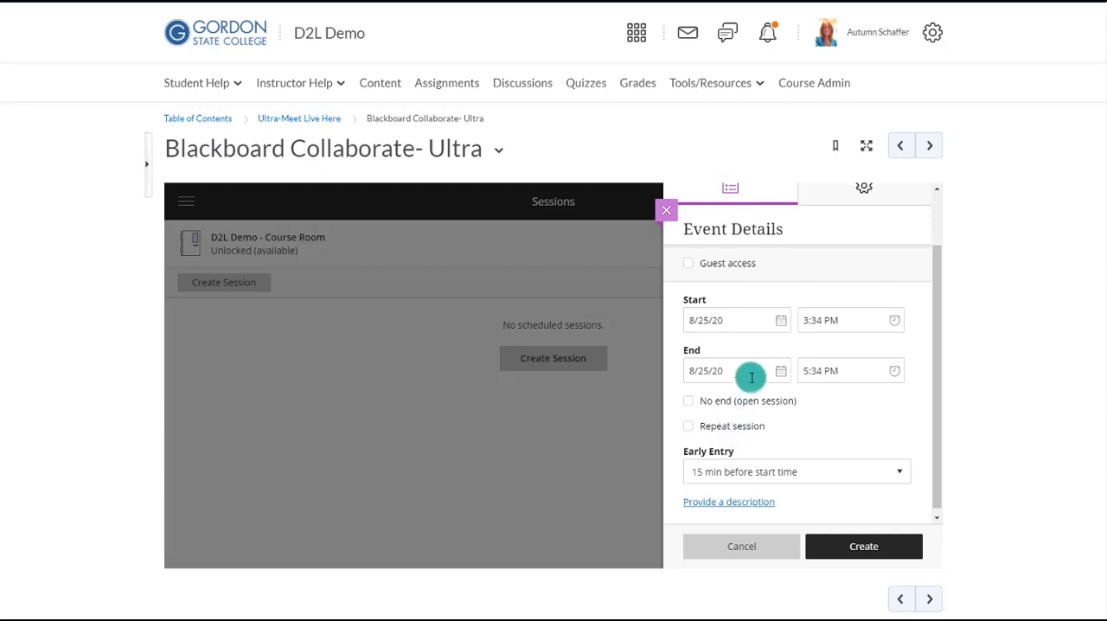
{"action": "scroll", "coordinate": [753, 367], "scroll_direction": "up", "scroll_amount": 1}
{"action": "scroll", "coordinate": [755, 367], "scroll_direction": "down", "scroll_amount": 1}
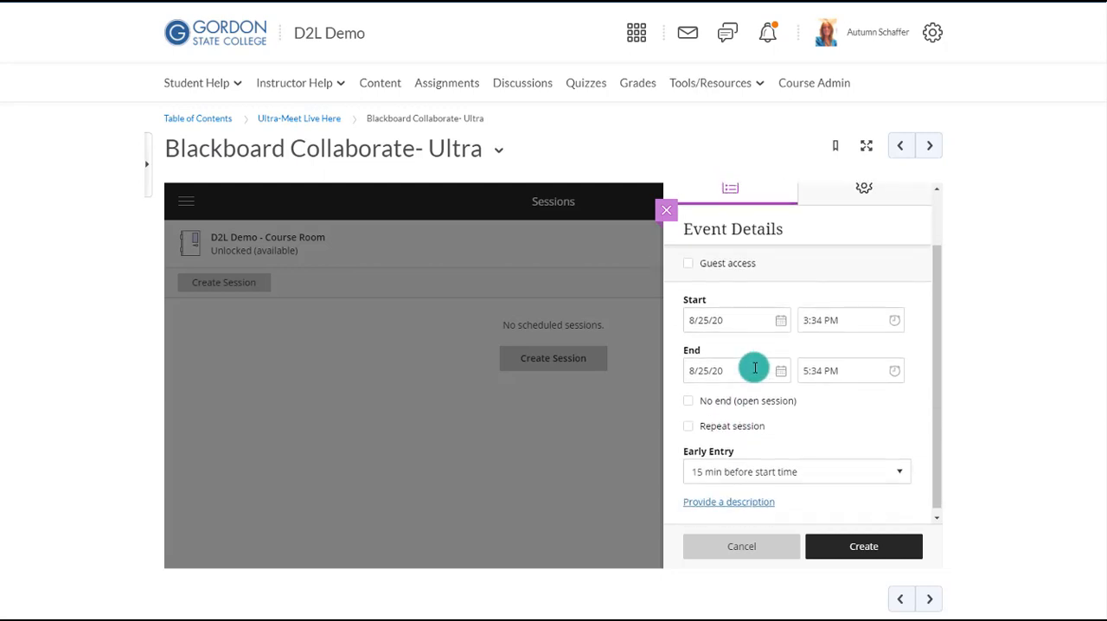
{"action": "left_click", "coordinate": [741, 433]}
{"action": "scroll", "coordinate": [802, 404], "scroll_direction": "down", "scroll_amount": 1}
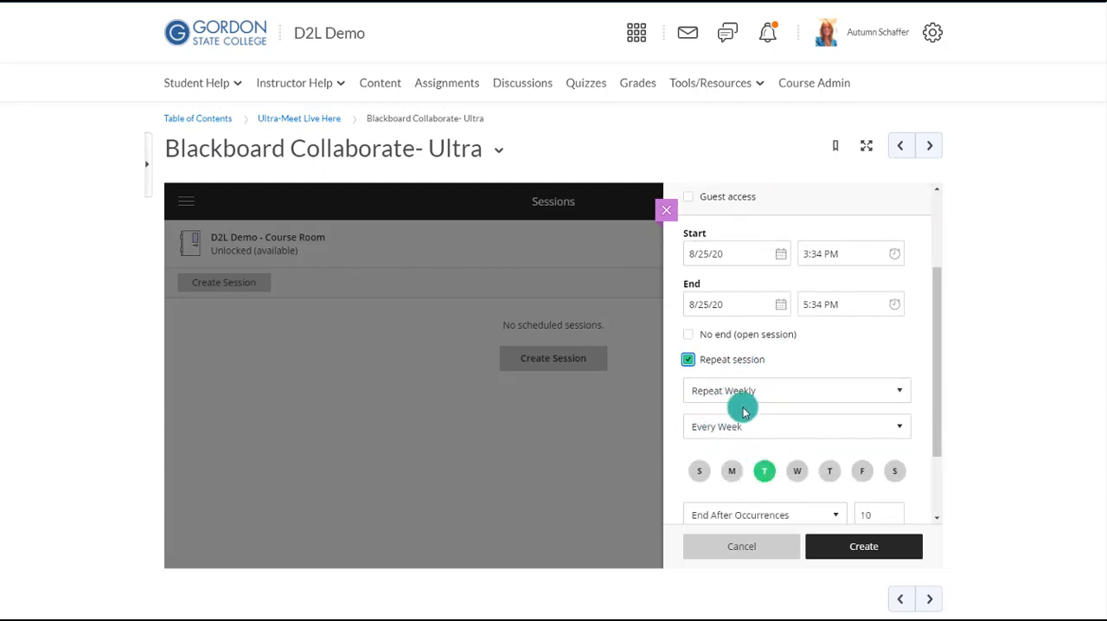
{"action": "scroll", "coordinate": [738, 400], "scroll_direction": "down", "scroll_amount": 1}
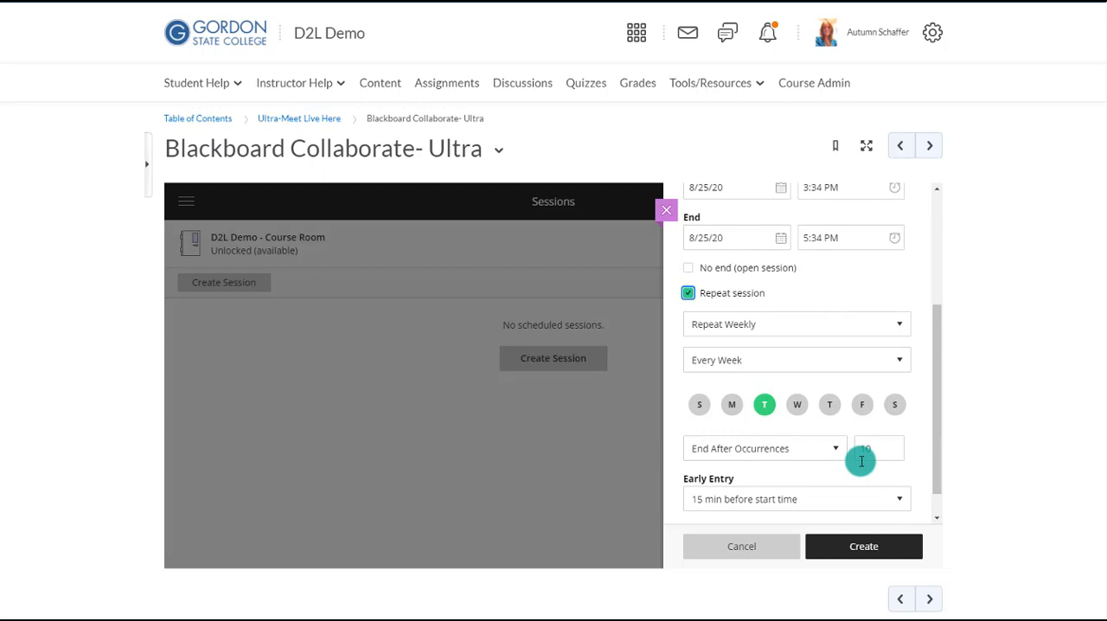
{"action": "left_click", "coordinate": [688, 295]}
- Choose 15 min before start time as the session's early entry
{"action": "scroll", "coordinate": [717, 400], "scroll_direction": "down", "scroll_amount": 1}
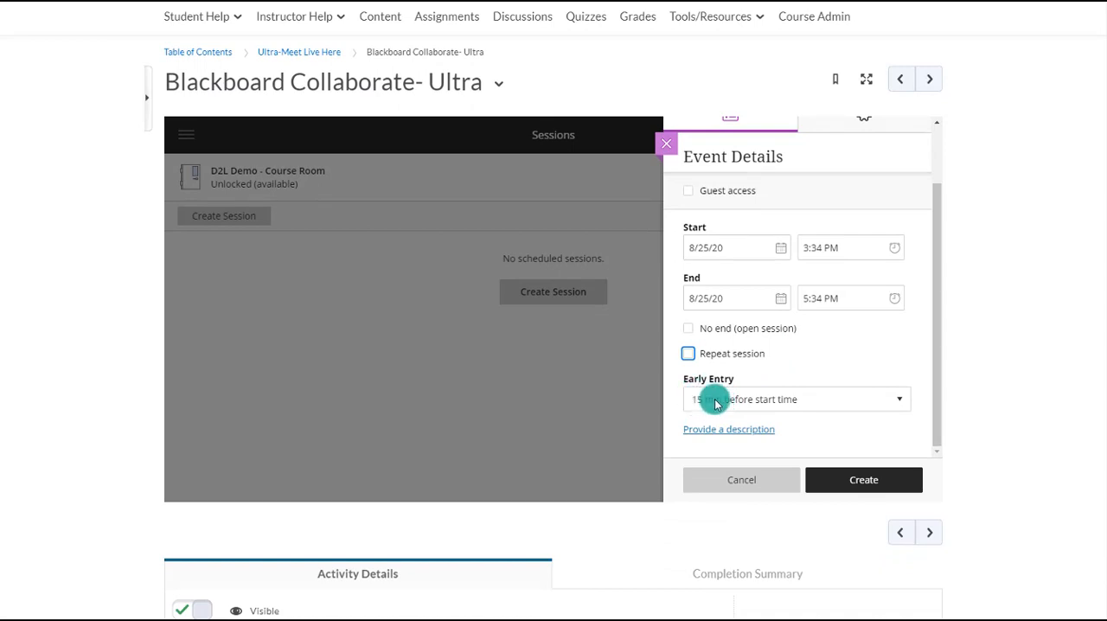
{"action": "left_click", "coordinate": [716, 404]}
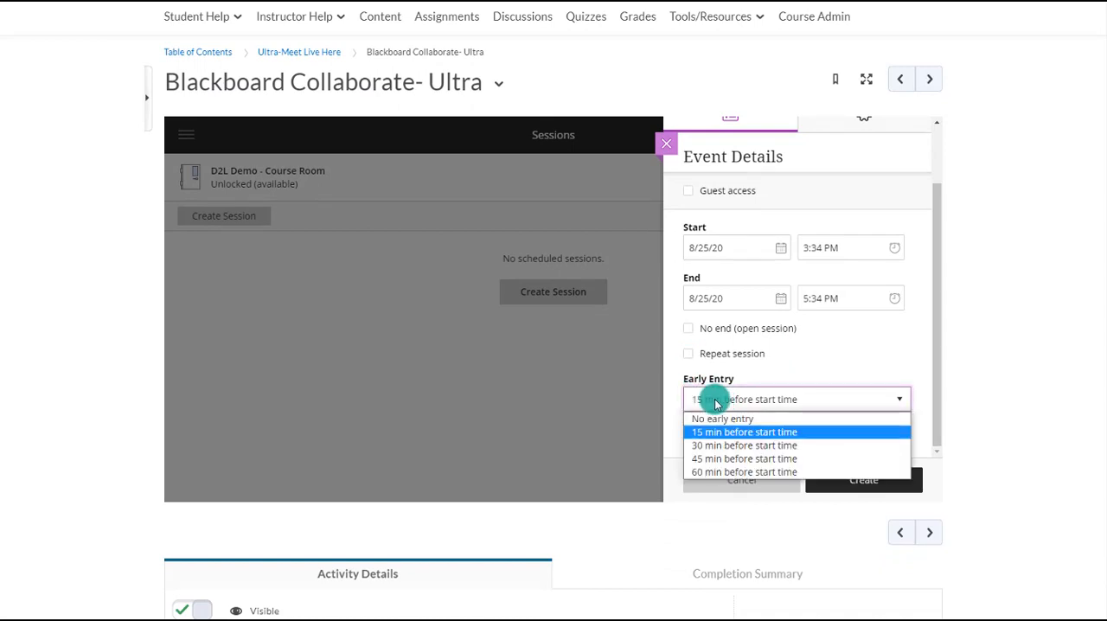
{"action": "left_click", "coordinate": [717, 432]}
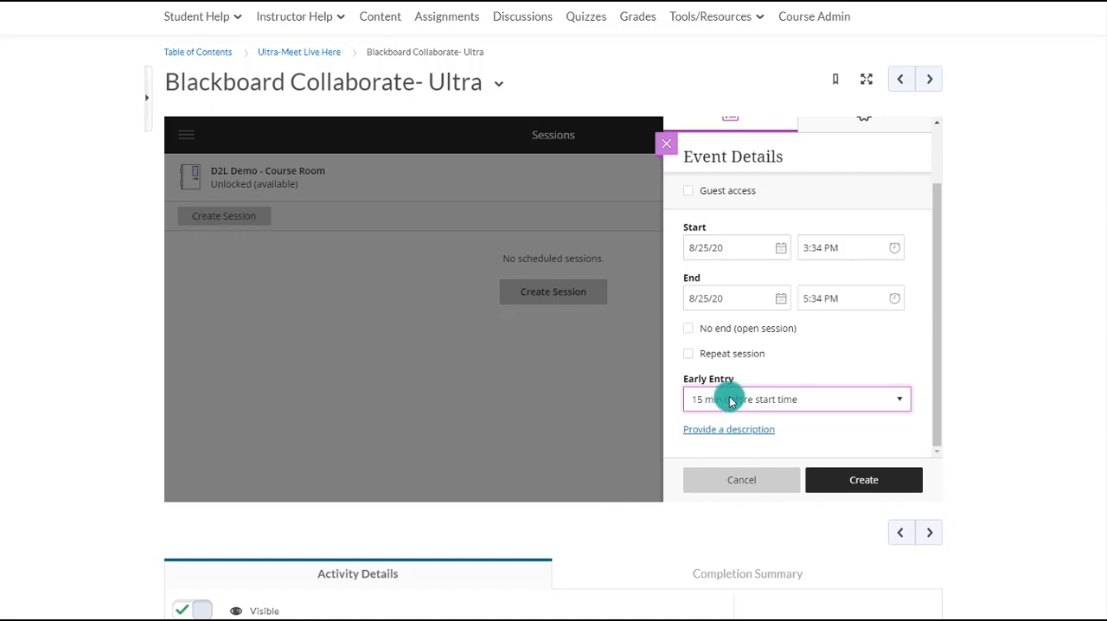
- Enable guest access for the session and set the guest role to Presenter
{"action": "scroll", "coordinate": [729, 398], "scroll_direction": "up", "scroll_amount": 3}
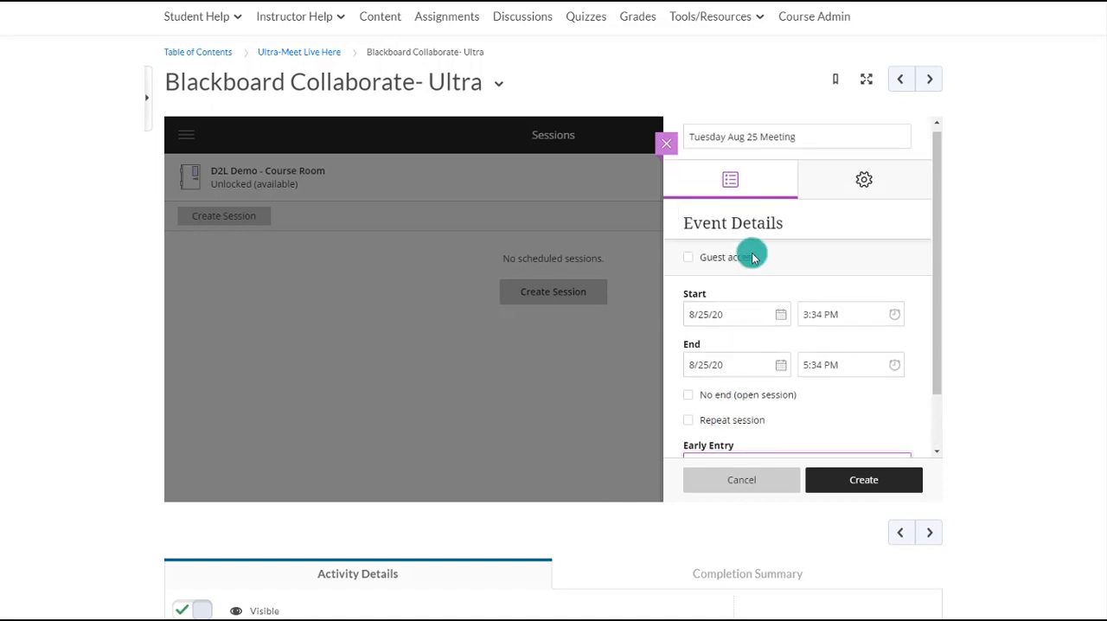
{"action": "left_click", "coordinate": [690, 257]}
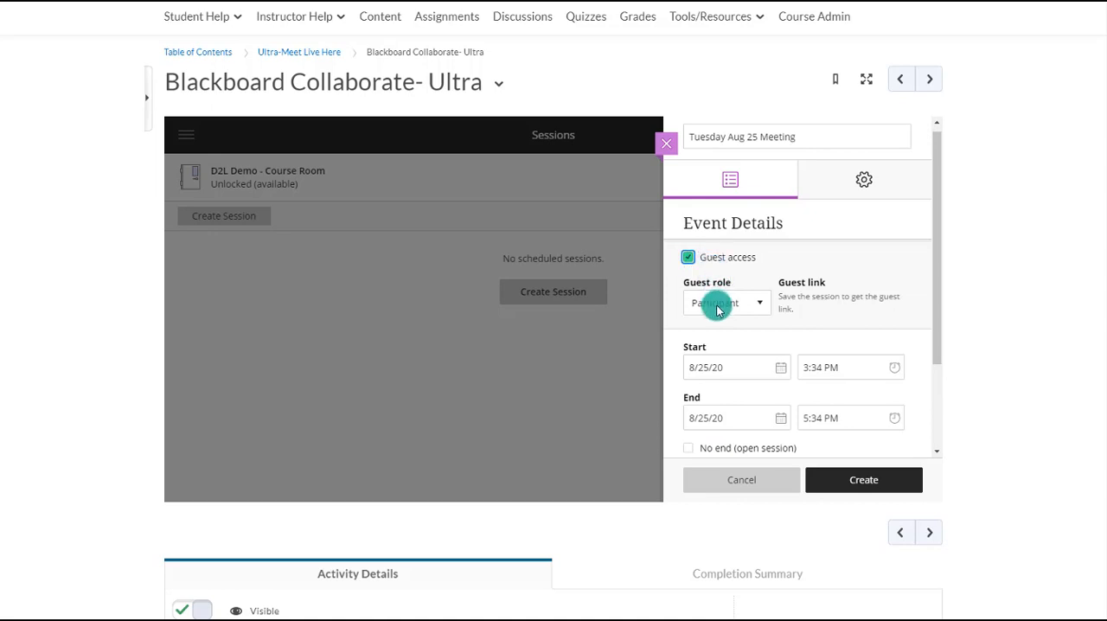
{"action": "left_click", "coordinate": [717, 304]}
{"action": "left_click", "coordinate": [717, 310]}
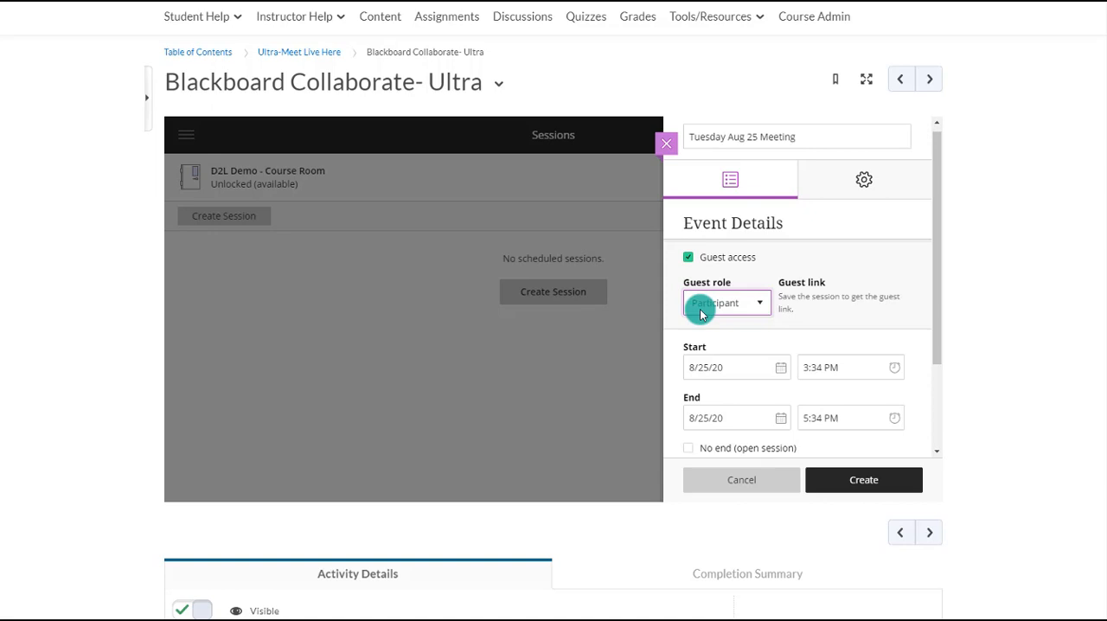
{"action": "left_click", "coordinate": [700, 309]}
{"action": "left_click", "coordinate": [712, 330]}
- Review the available guest roles for the session and set the guest role to Participant
{"action": "left_click", "coordinate": [724, 312]}
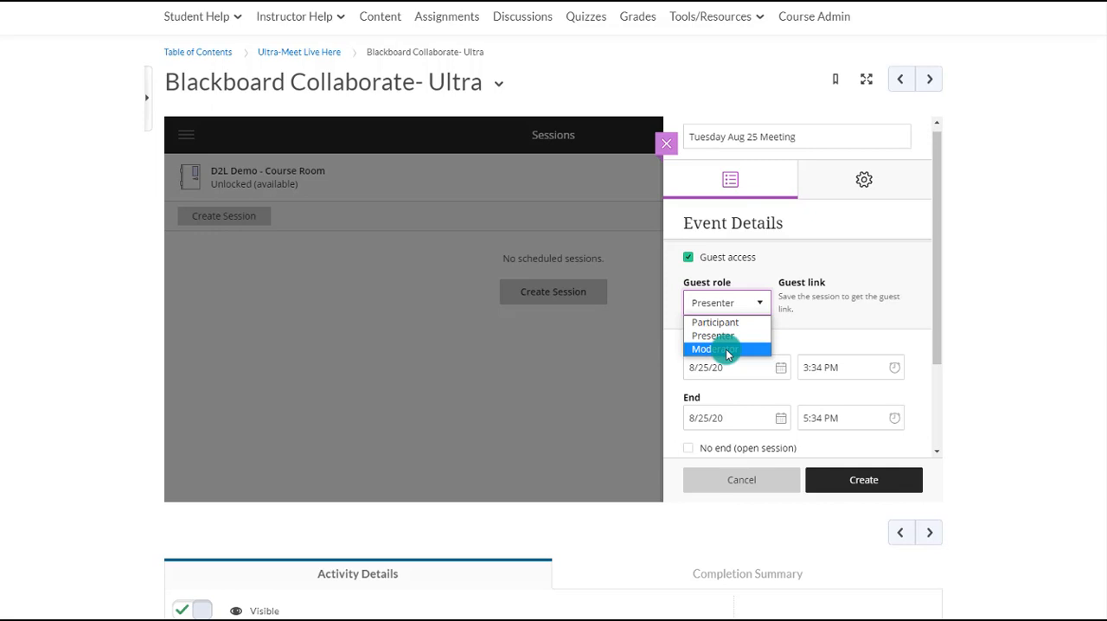
{"action": "left_click", "coordinate": [717, 304]}
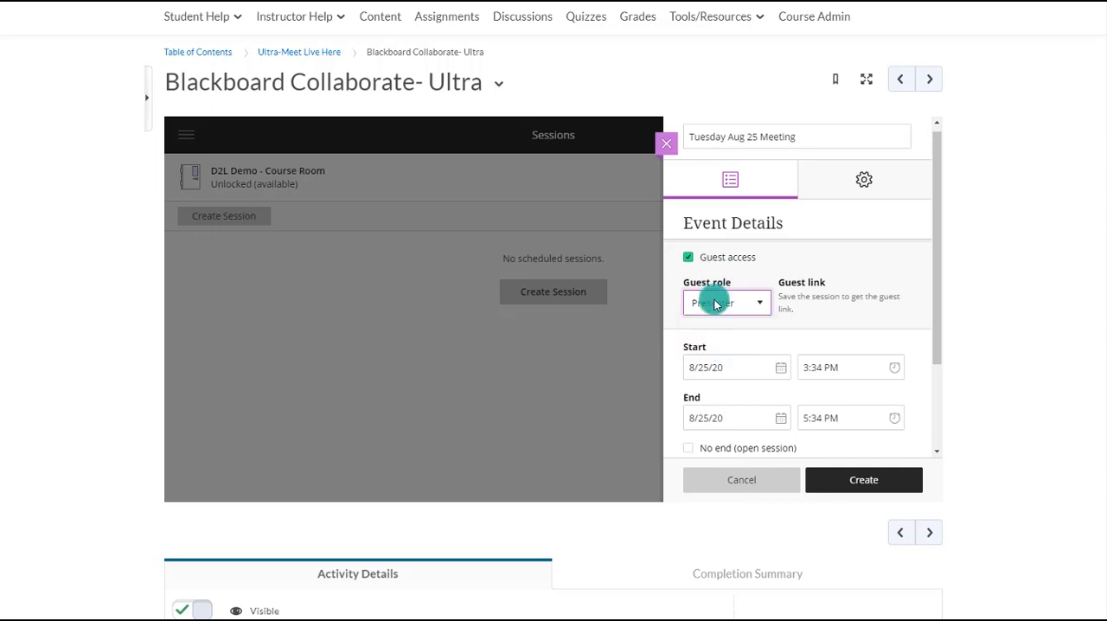
{"action": "left_click", "coordinate": [708, 305]}
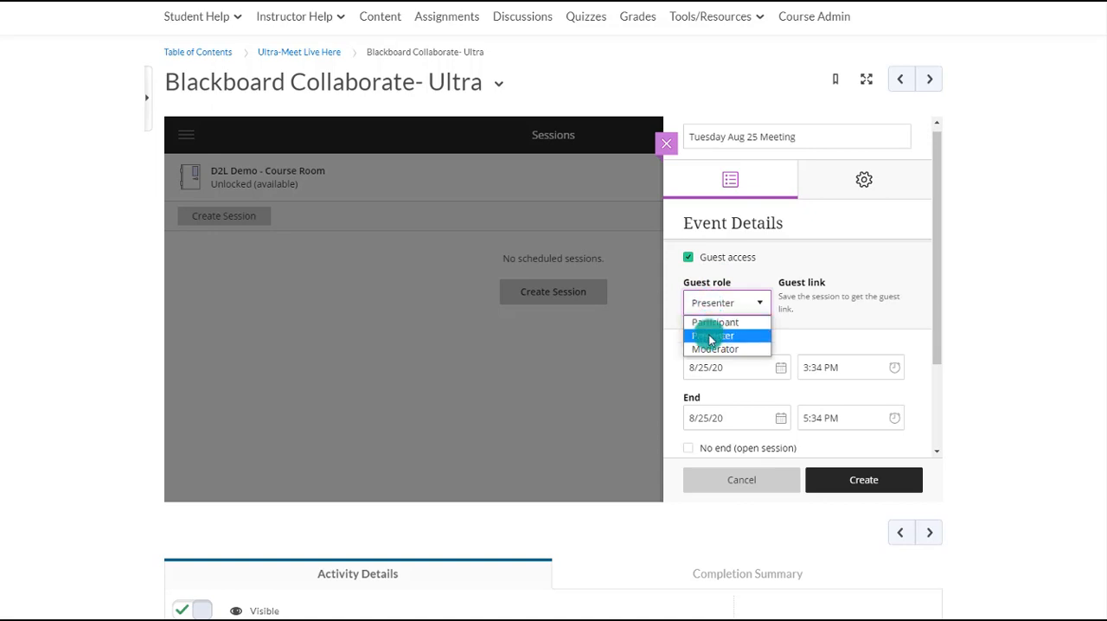
{"action": "left_click", "coordinate": [711, 337]}
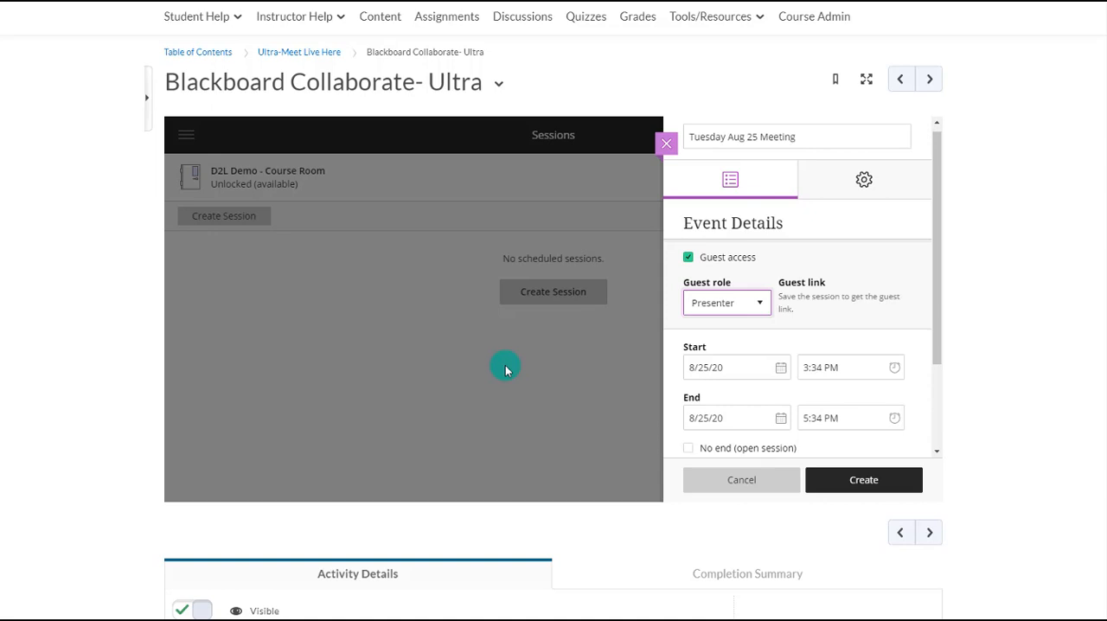
{"action": "left_click", "coordinate": [718, 302]}
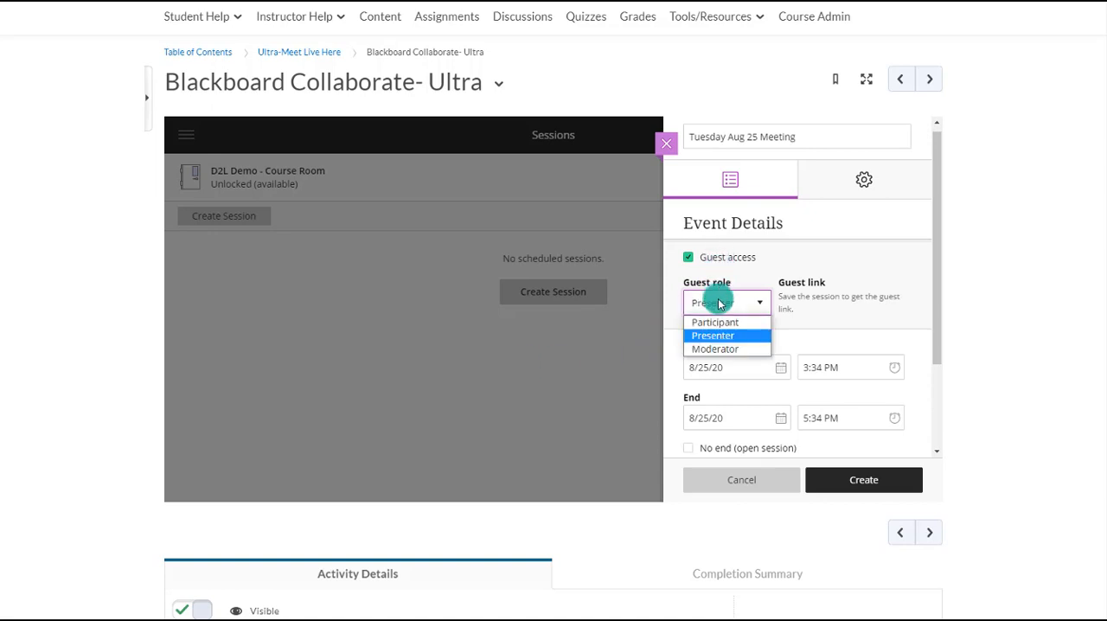
{"action": "left_click", "coordinate": [716, 322]}
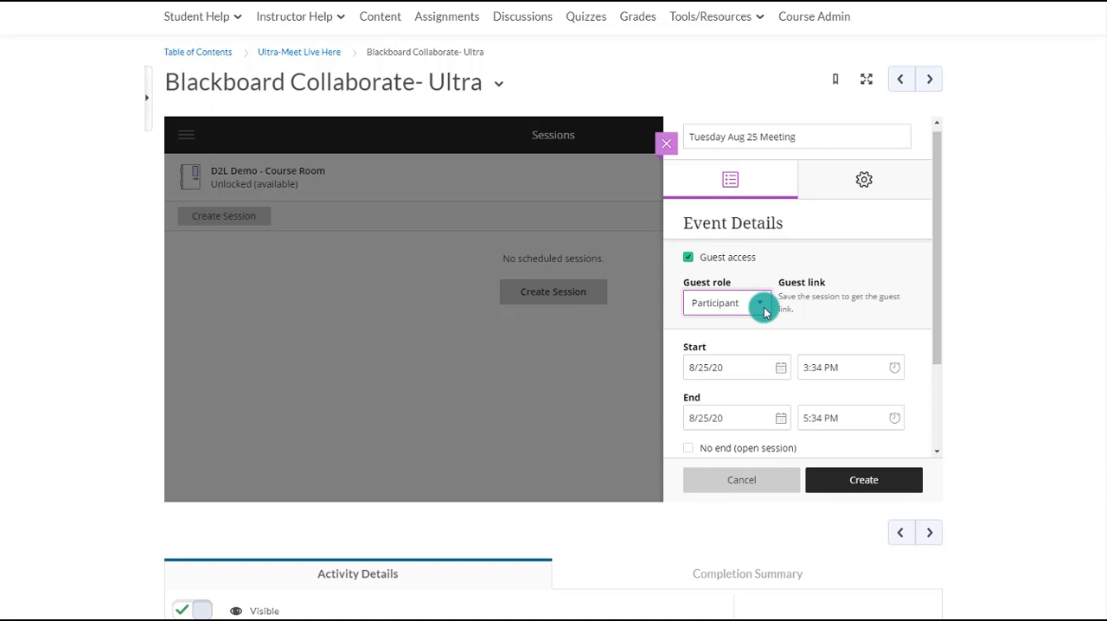
- In the session settings, keep Participant as the default attendee role and allow recording downloads
{"action": "left_click", "coordinate": [860, 183]}
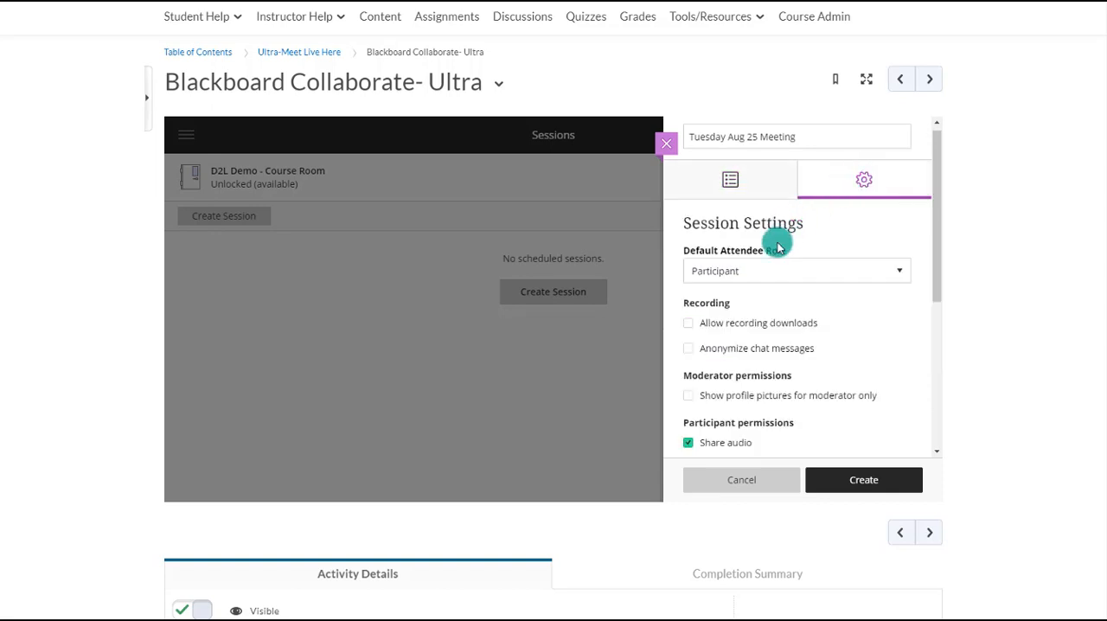
{"action": "scroll", "coordinate": [778, 248], "scroll_direction": "down", "scroll_amount": 2}
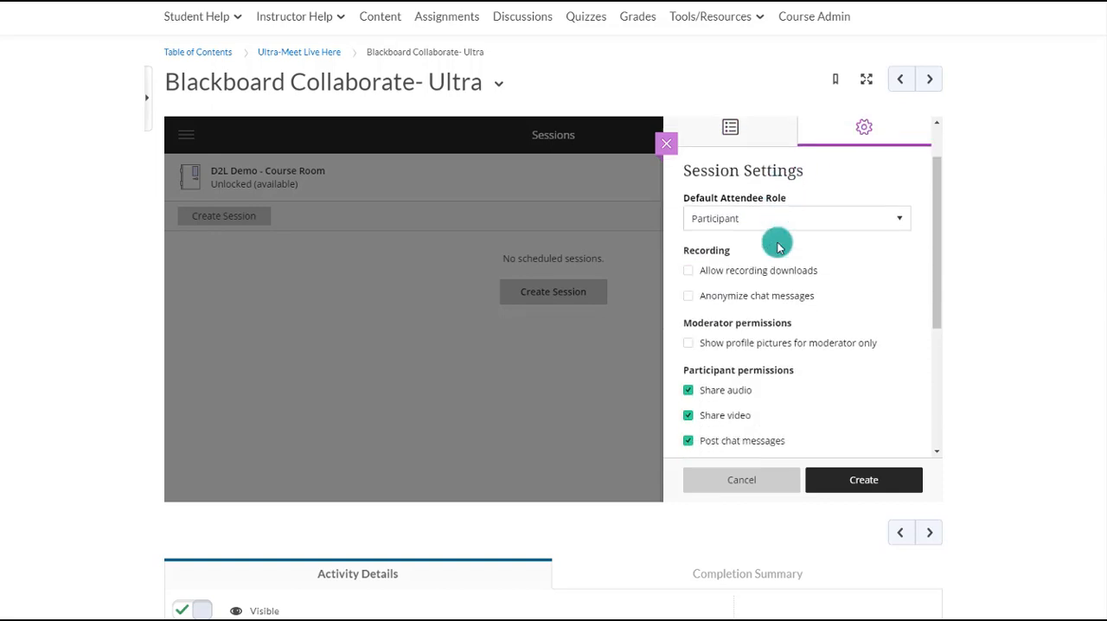
{"action": "left_click", "coordinate": [735, 206]}
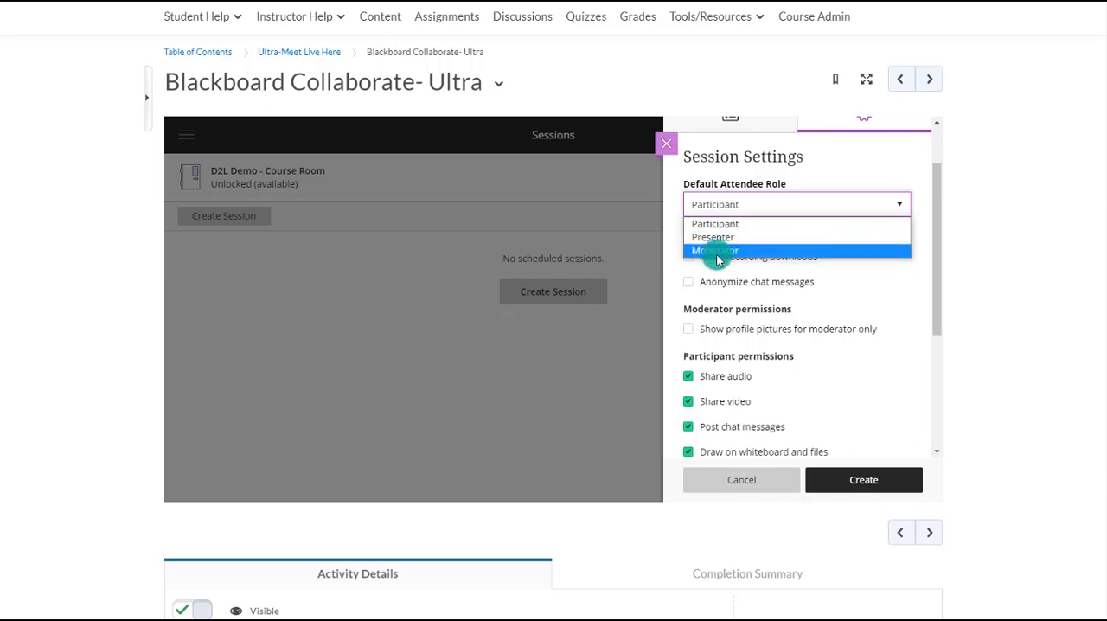
{"action": "left_click", "coordinate": [771, 208]}
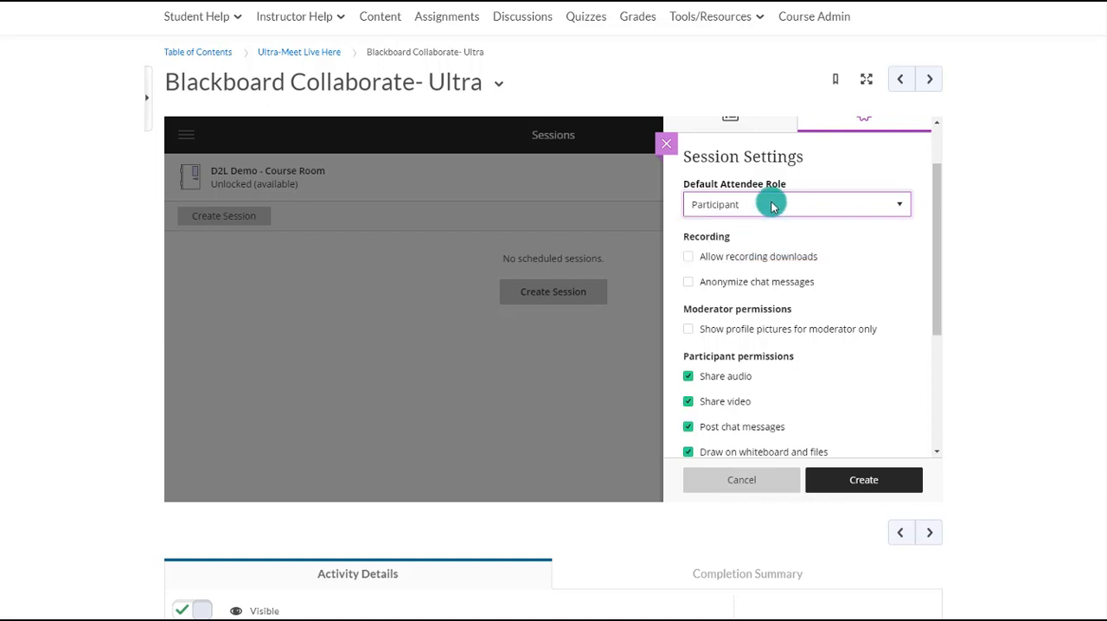
{"action": "left_click", "coordinate": [719, 265]}
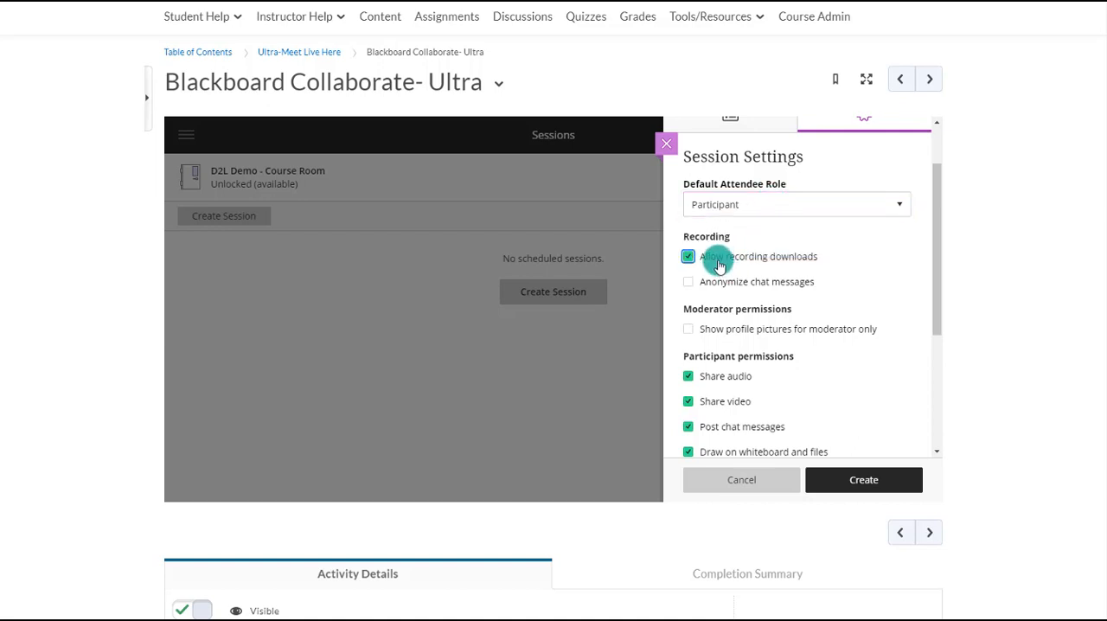
- Create the Tuesday Aug 25 Meeting session and close its settings to return to the session list
{"action": "scroll", "coordinate": [719, 264], "scroll_direction": "down", "scroll_amount": 5}
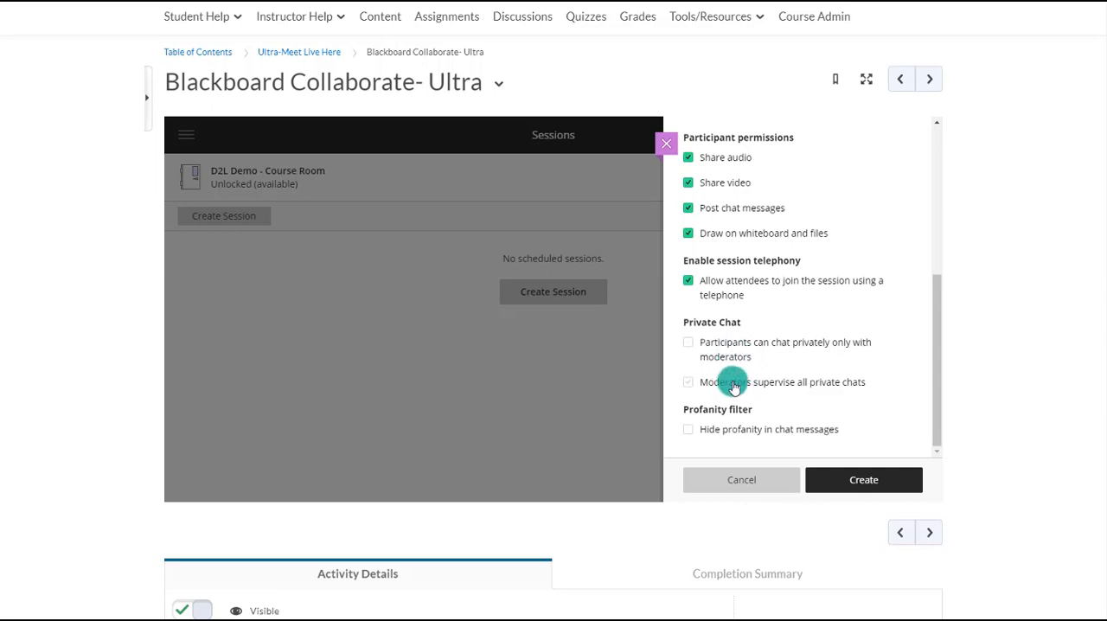
{"action": "left_click", "coordinate": [819, 475]}
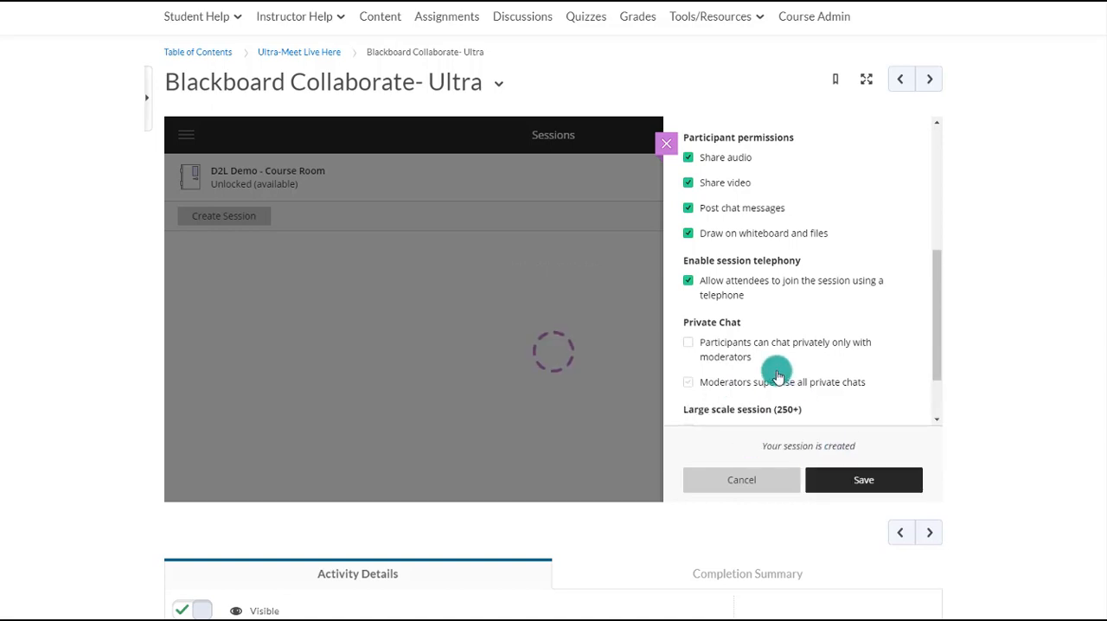
{"action": "left_click", "coordinate": [669, 145]}
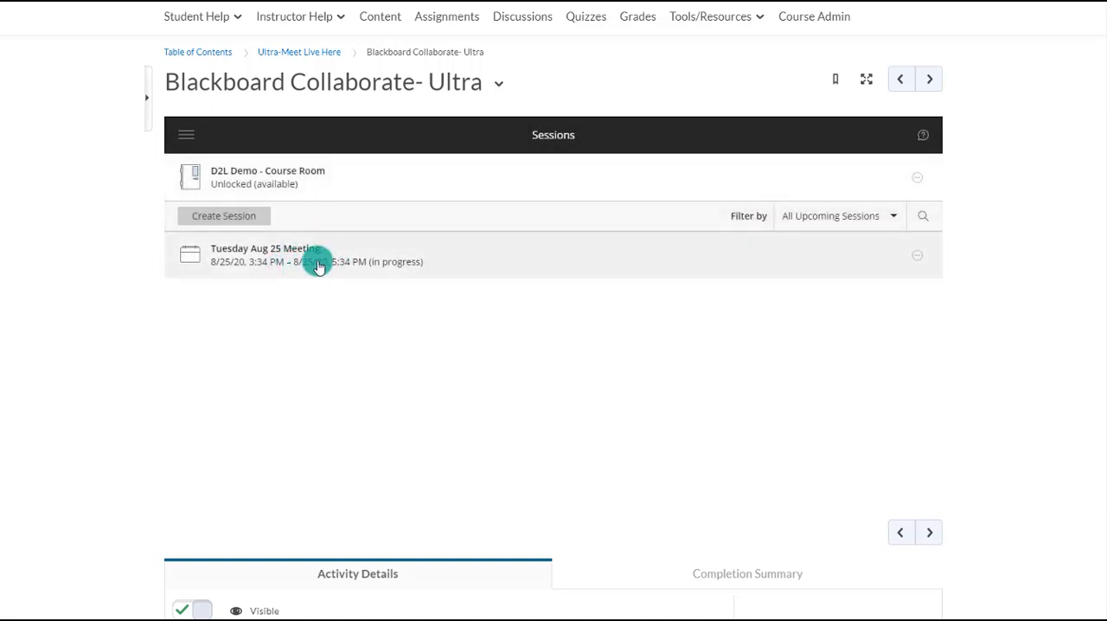
{"action": "scroll", "coordinate": [523, 361], "scroll_direction": "up", "scroll_amount": 1}
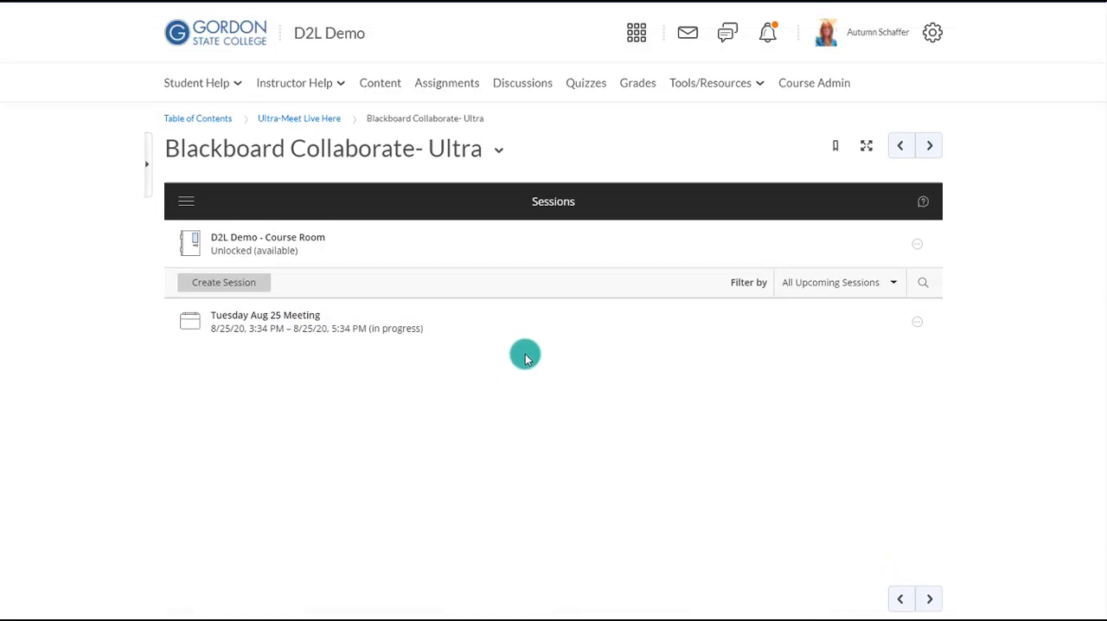
- Reopen Blackboard Collaborate- Ultra from the course content and join the Tuesday Aug 25 Meeting session
{"action": "left_click", "coordinate": [386, 90]}
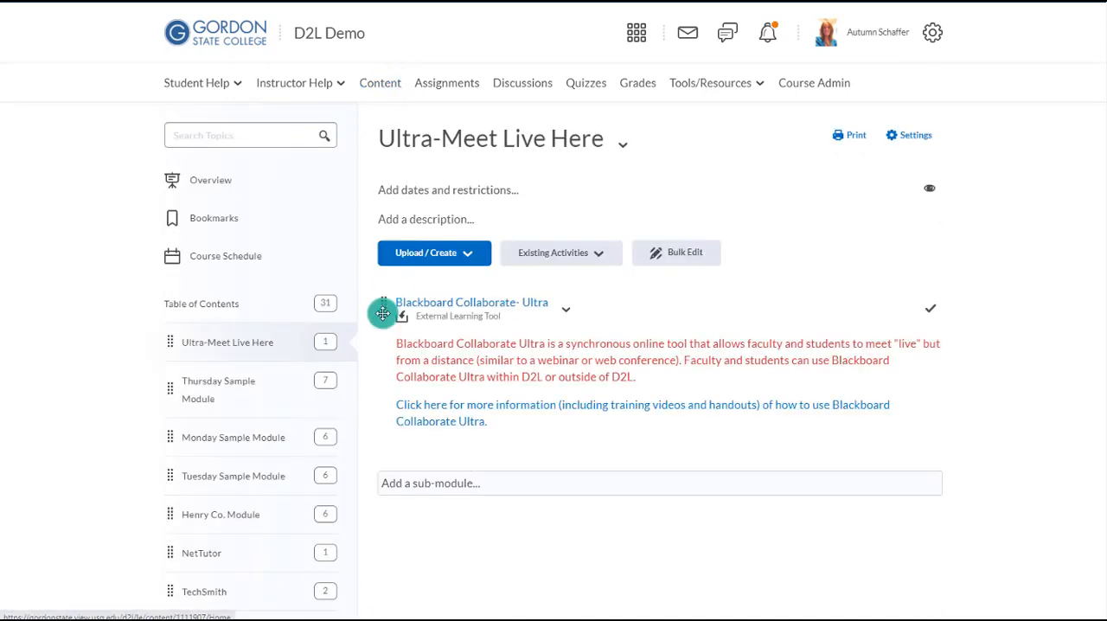
{"action": "left_click", "coordinate": [414, 311]}
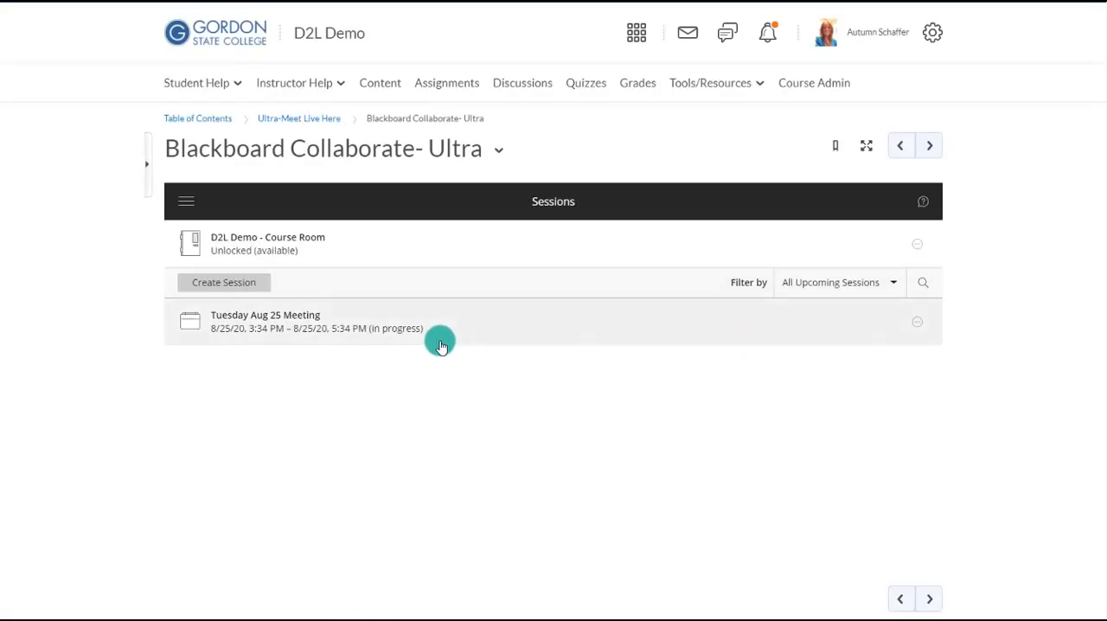
{"action": "left_click", "coordinate": [415, 332]}
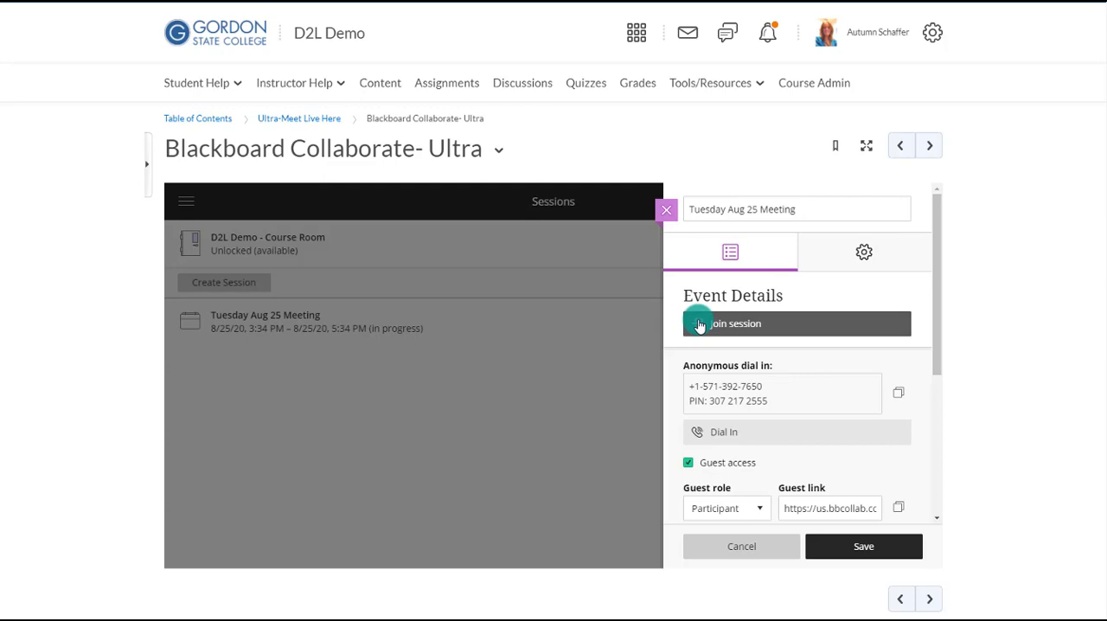
{"action": "left_click", "coordinate": [700, 325]}
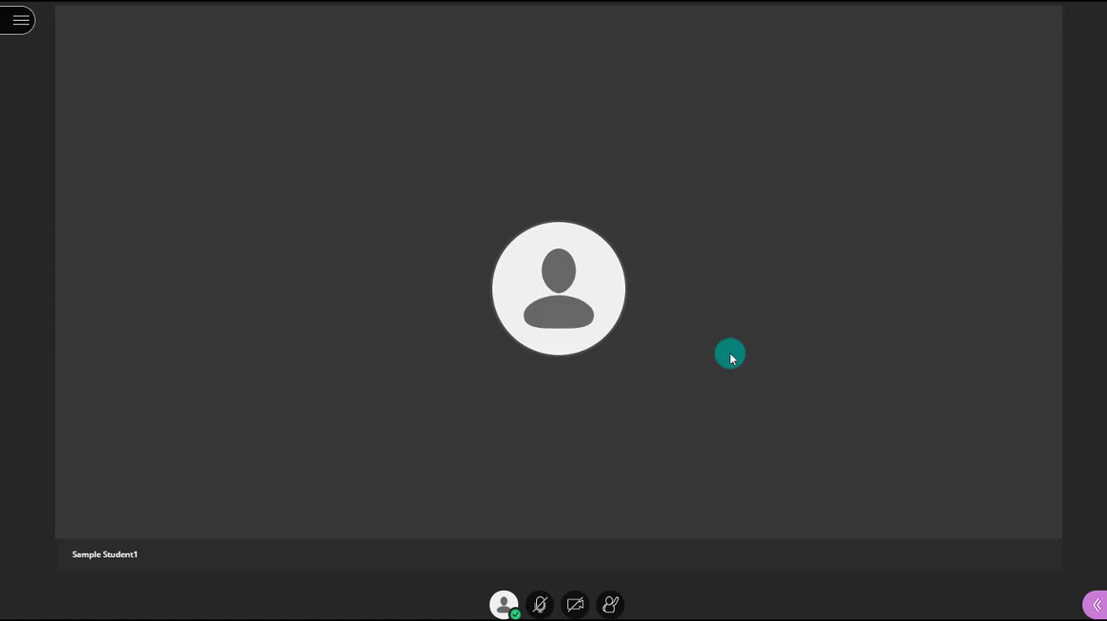
- Start recording the live session
{"action": "left_click", "coordinate": [22, 31]}
{"action": "left_click", "coordinate": [66, 94]}
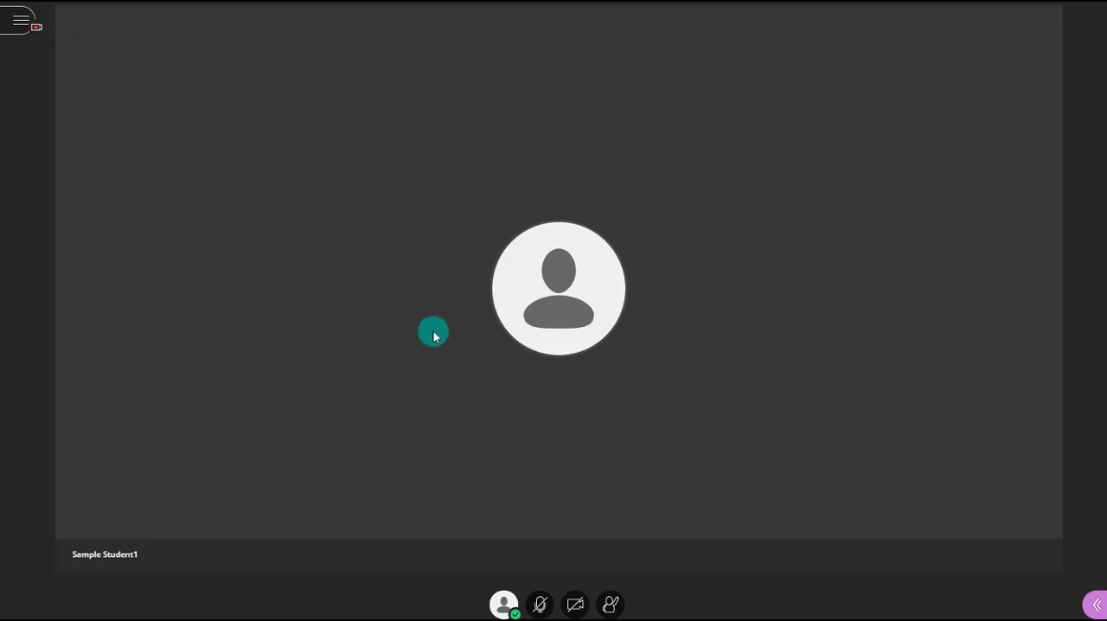
- Try out audio sharing by unmuting and muting the microphone twice
{"action": "left_click", "coordinate": [538, 606]}
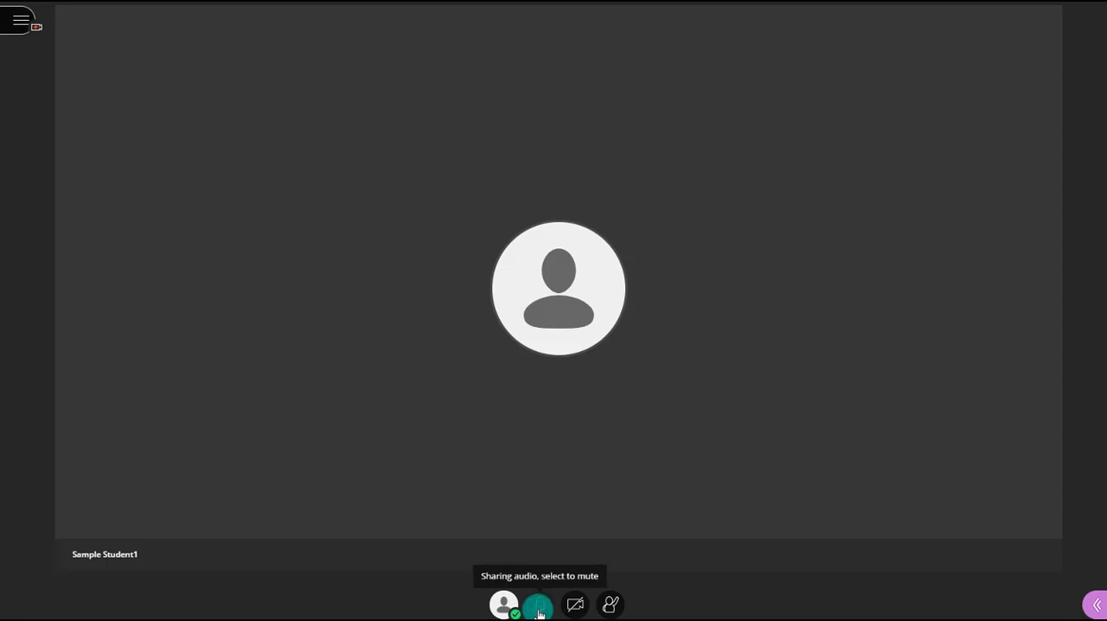
{"action": "left_click", "coordinate": [539, 612]}
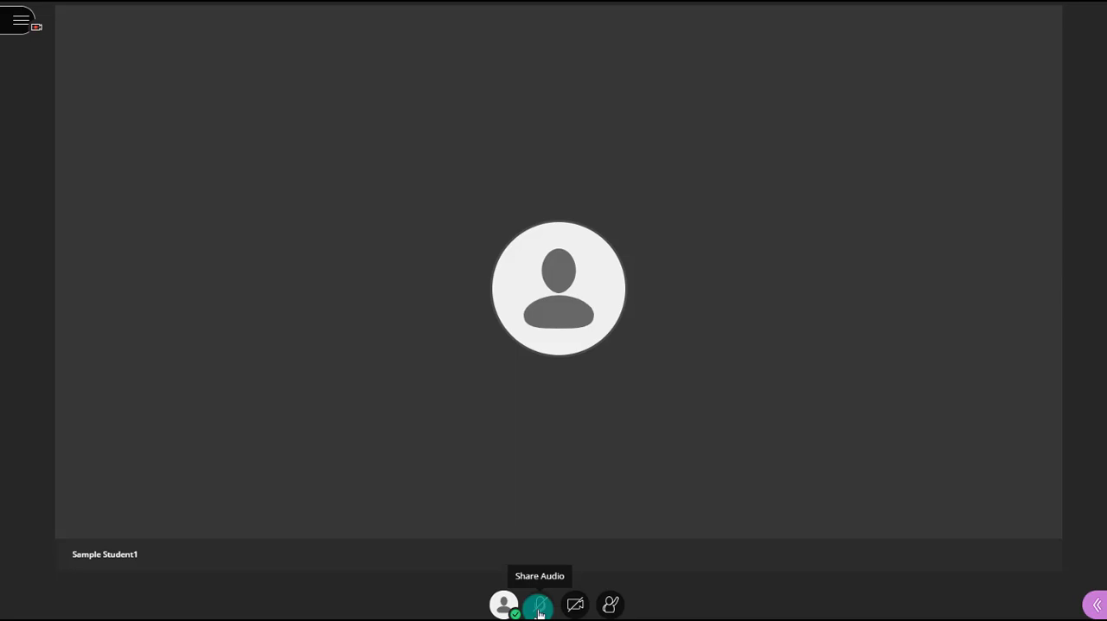
{"action": "left_click", "coordinate": [538, 612]}
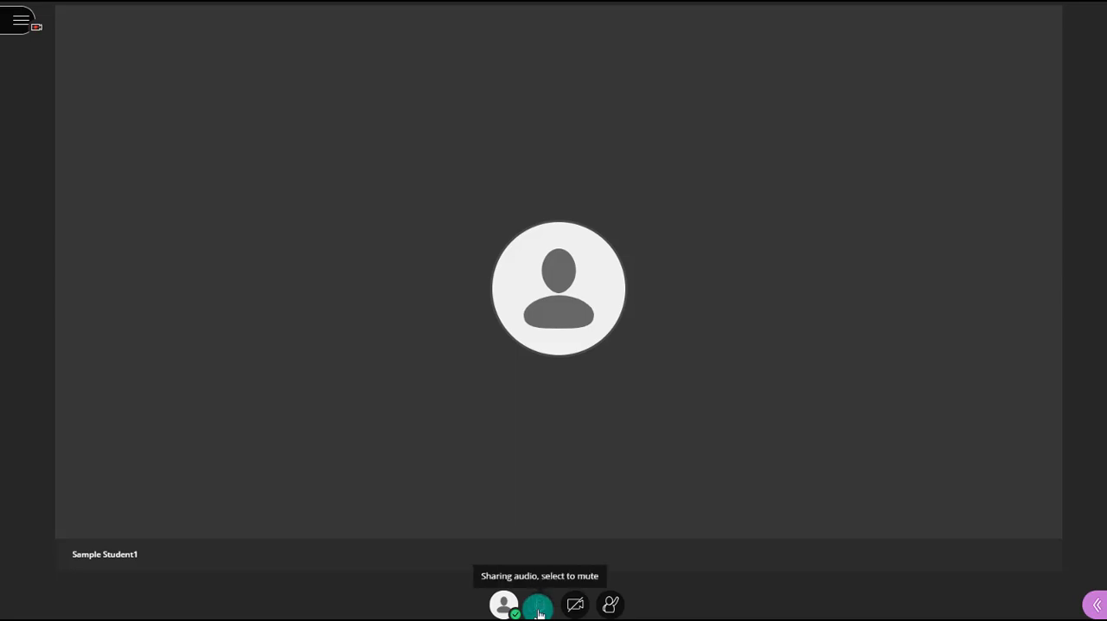
{"action": "left_click", "coordinate": [538, 612]}
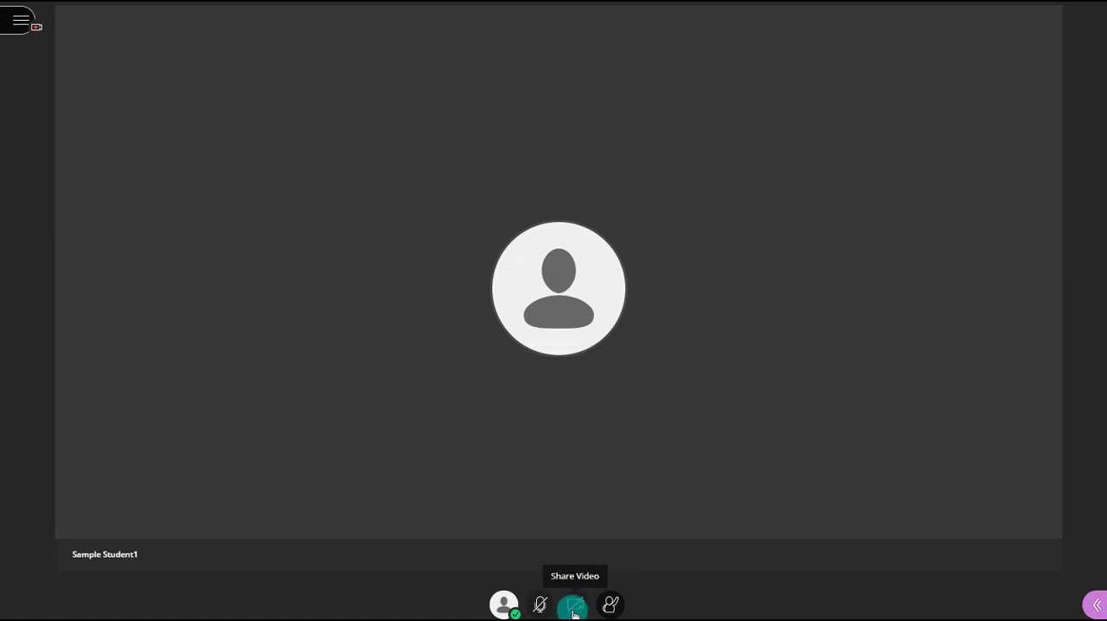
- Share the webcam video with the session from its preview and stop sharing it again
{"action": "left_click", "coordinate": [571, 610]}
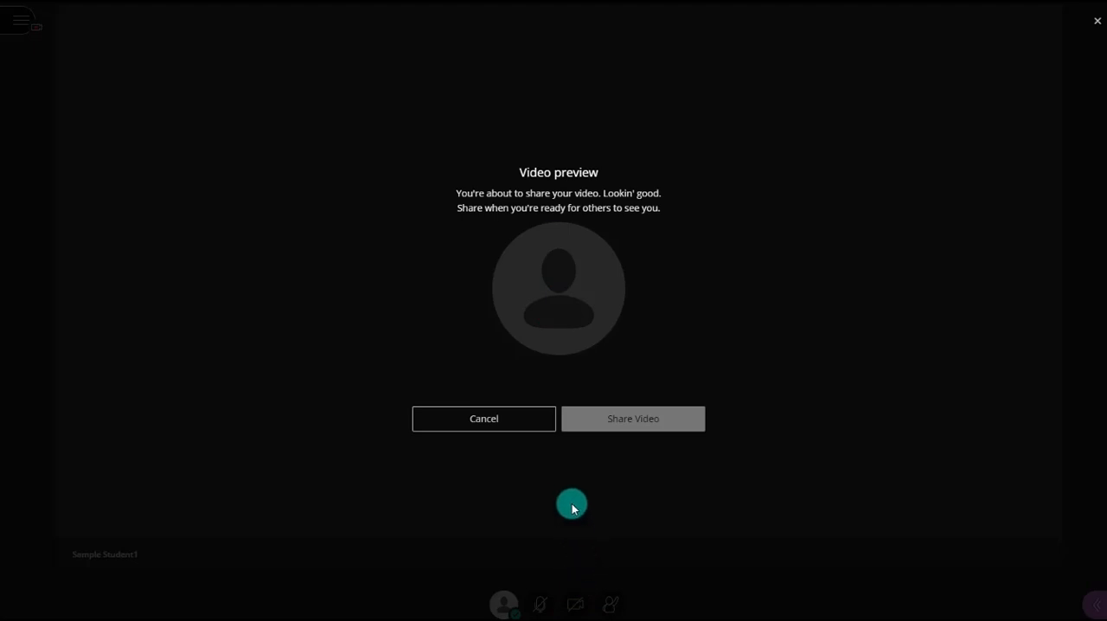
{"action": "left_click", "coordinate": [615, 424]}
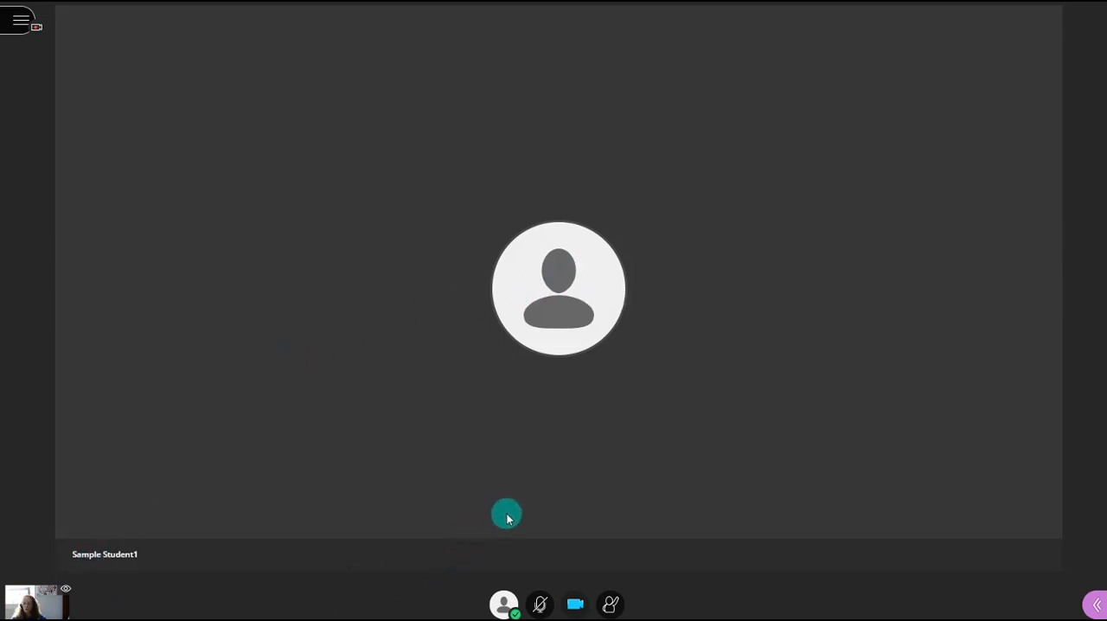
{"action": "left_click", "coordinate": [576, 597]}
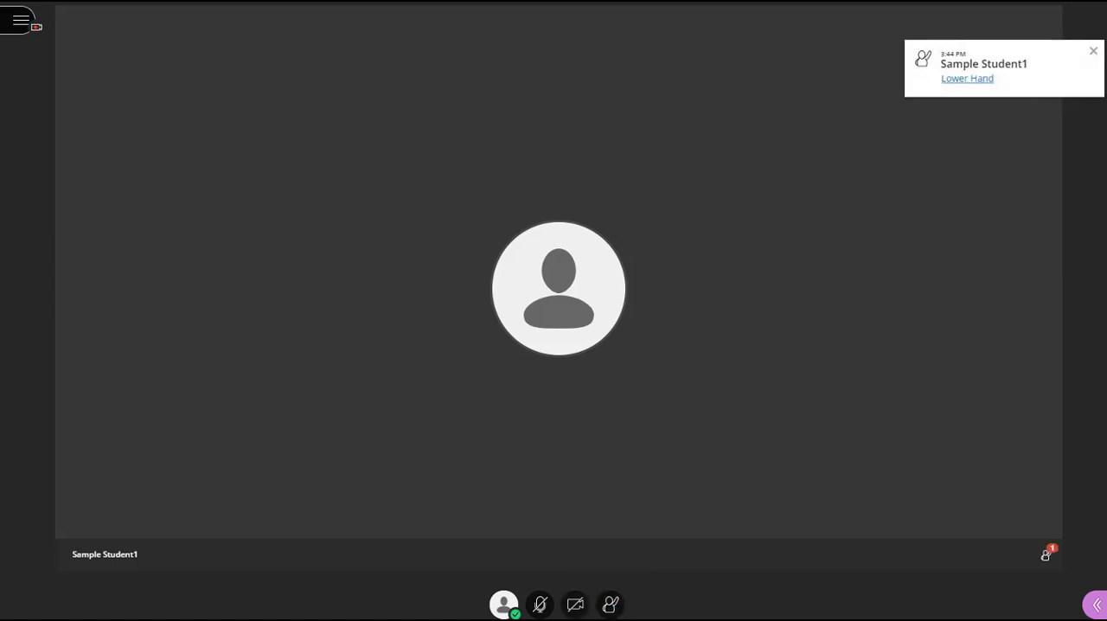
- Lower the sample student's raised hand from the notification
{"action": "left_click", "coordinate": [975, 83]}
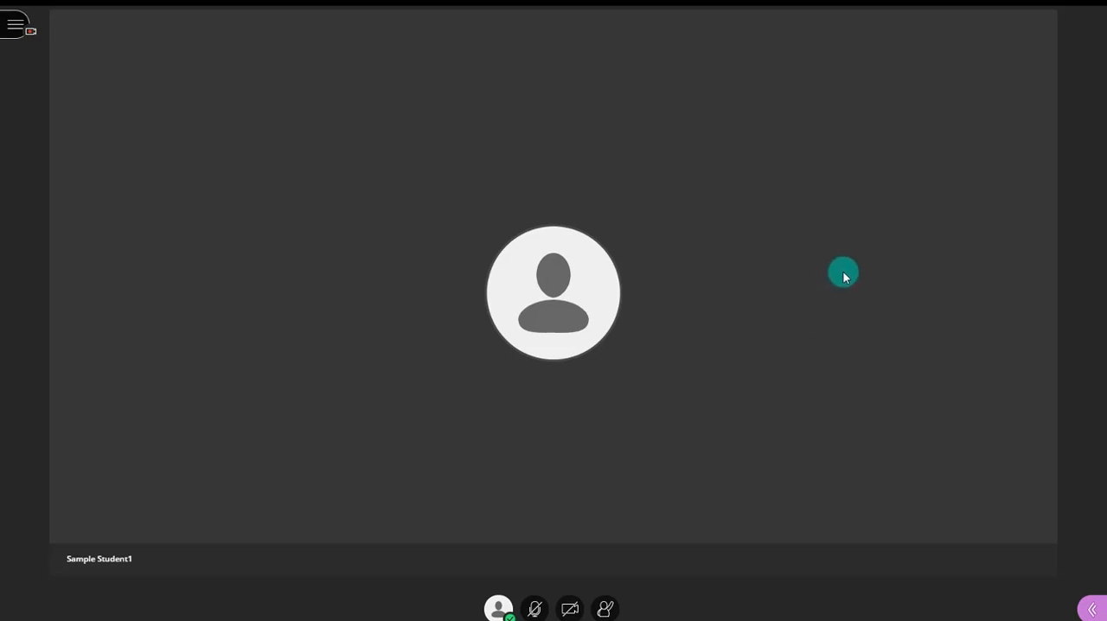
- Open the Collaborate panel, try closing and reopening it, and leave it open on the chat
{"action": "left_click", "coordinate": [1092, 611]}
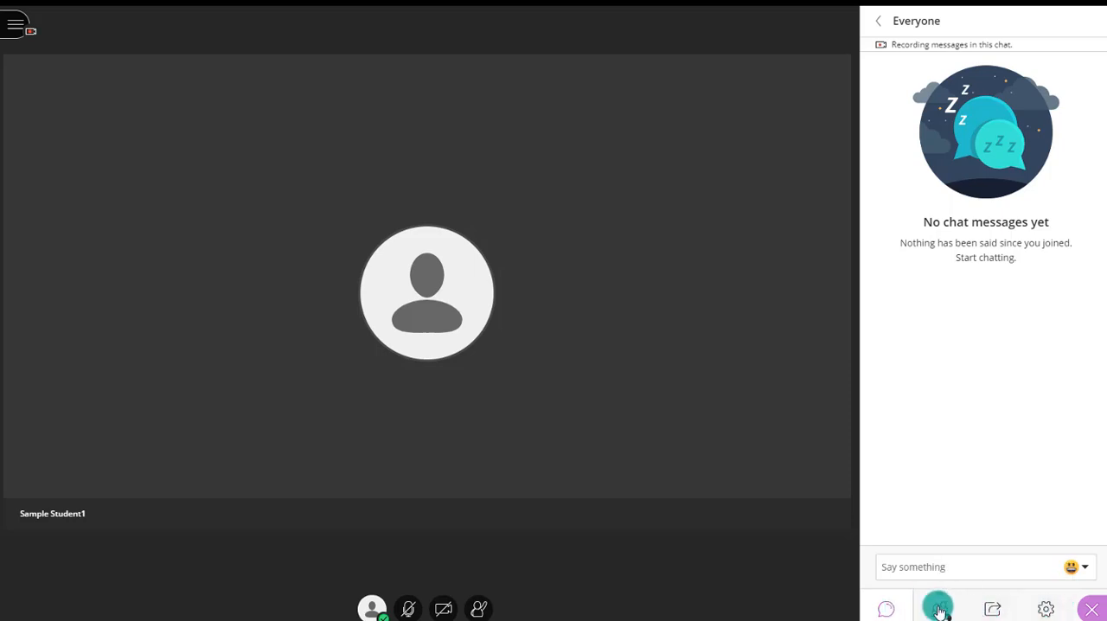
{"action": "left_click", "coordinate": [1092, 610]}
{"action": "left_click", "coordinate": [1094, 610]}
{"action": "left_click", "coordinate": [1093, 609]}
{"action": "left_click", "coordinate": [1093, 610]}
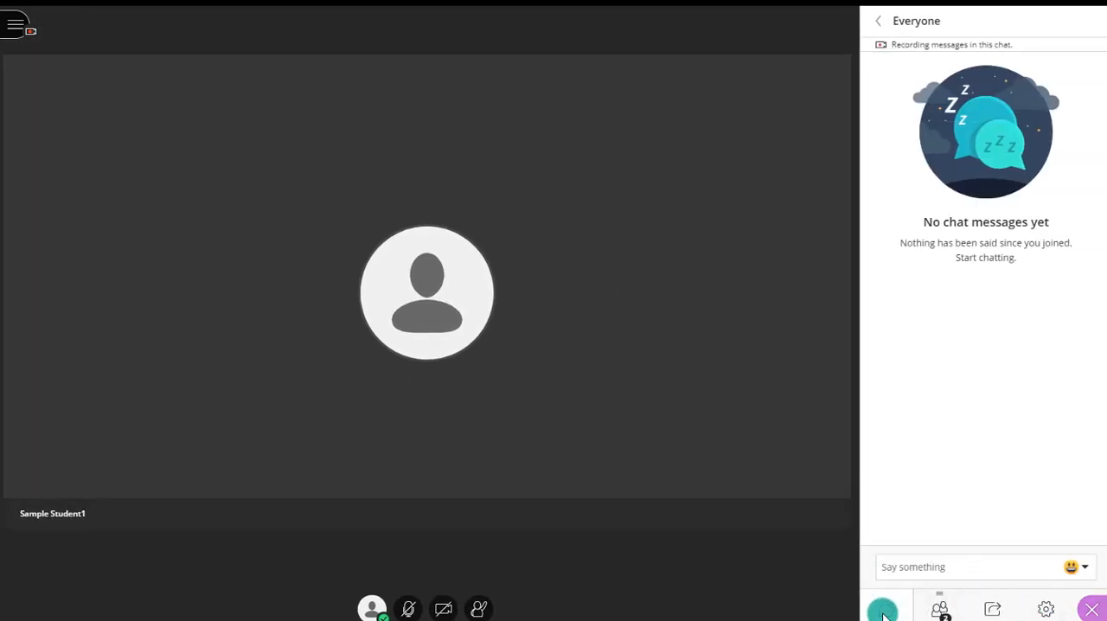
- Send the message "hello everyone!" in the Everyone chat
{"action": "left_click", "coordinate": [918, 564]}
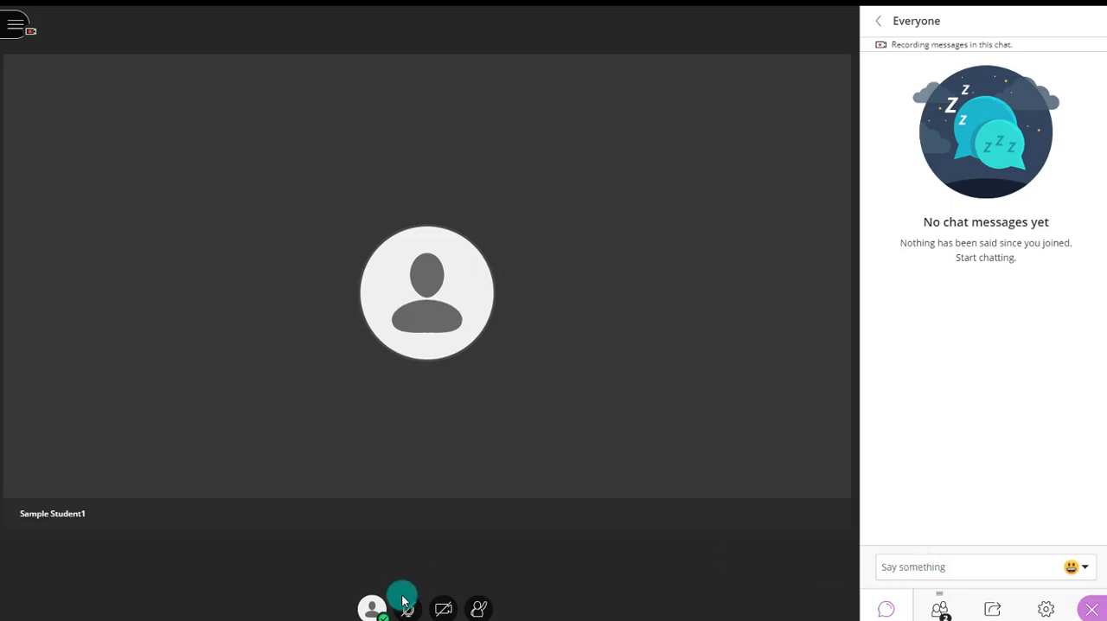
{"action": "left_click", "coordinate": [934, 571]}
{"action": "type", "text": "hello"}
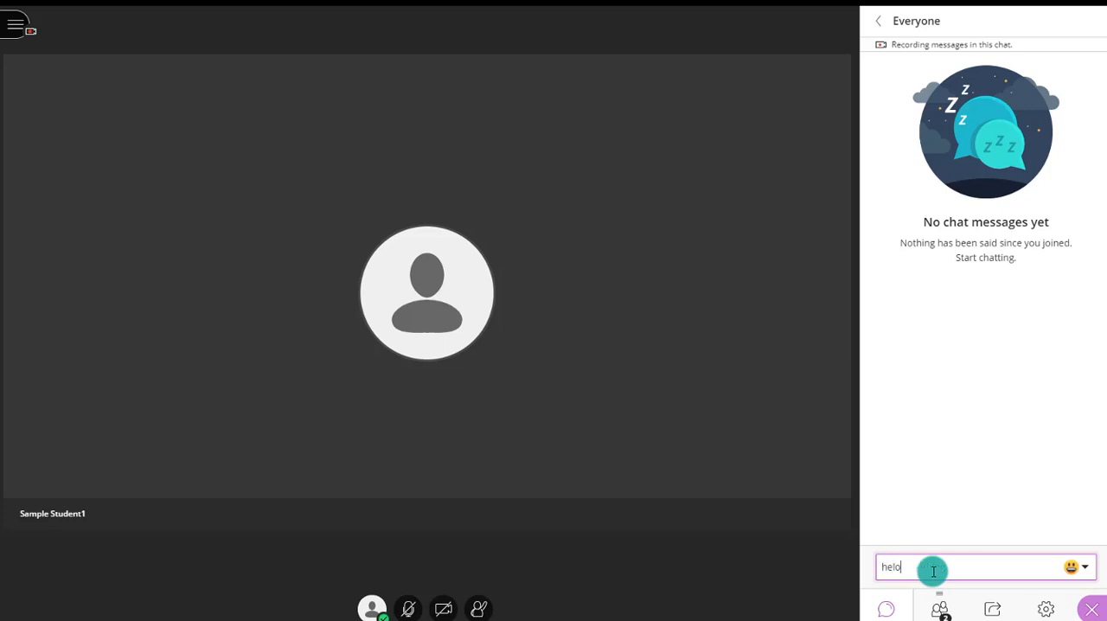
{"action": "type", "text": " everyone!"}
{"action": "key", "text": "Return"}
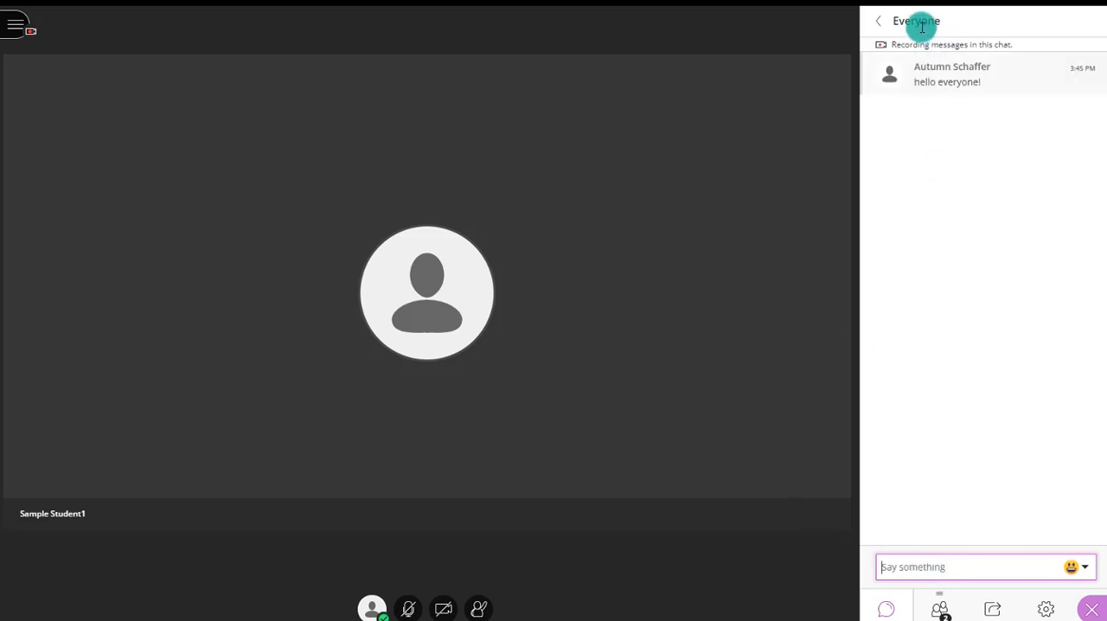
- Find the sample student by searching the chat for "sampl", send the private message "hey you!", and return to the chat list
{"action": "left_click", "coordinate": [878, 21]}
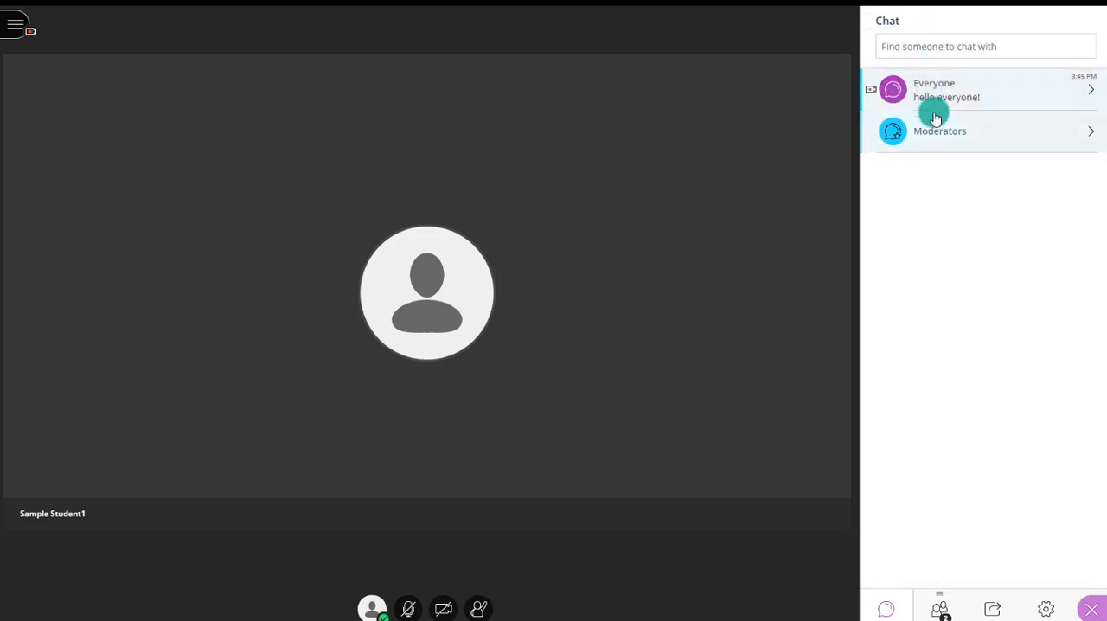
{"action": "left_click", "coordinate": [937, 47]}
{"action": "type", "text": "sampl"}
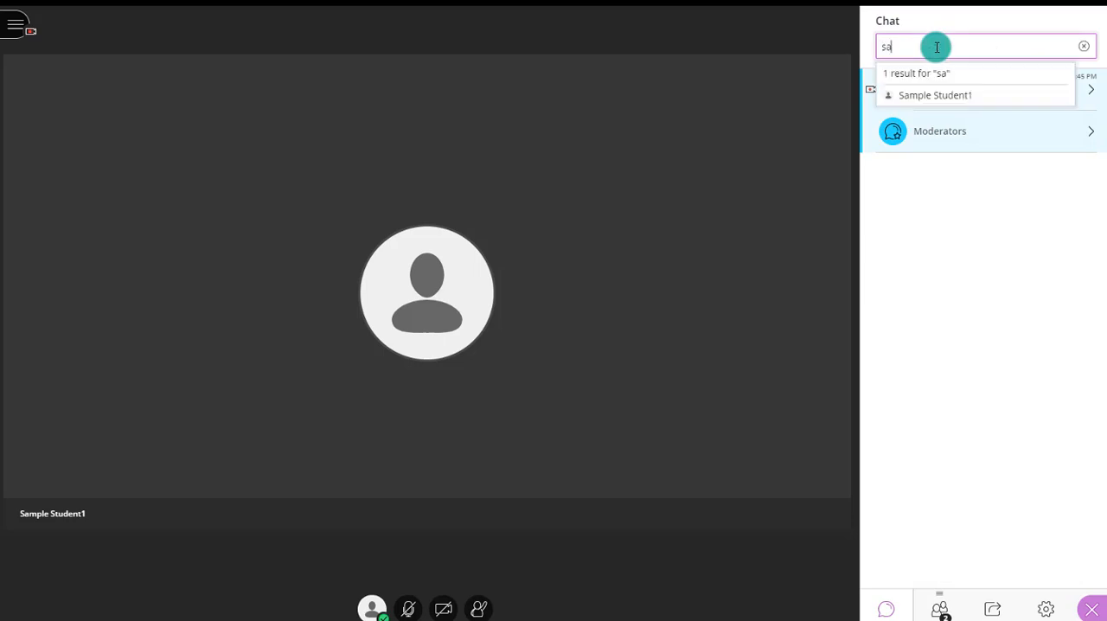
{"action": "left_click", "coordinate": [920, 96]}
{"action": "type", "text": "hey you!"}
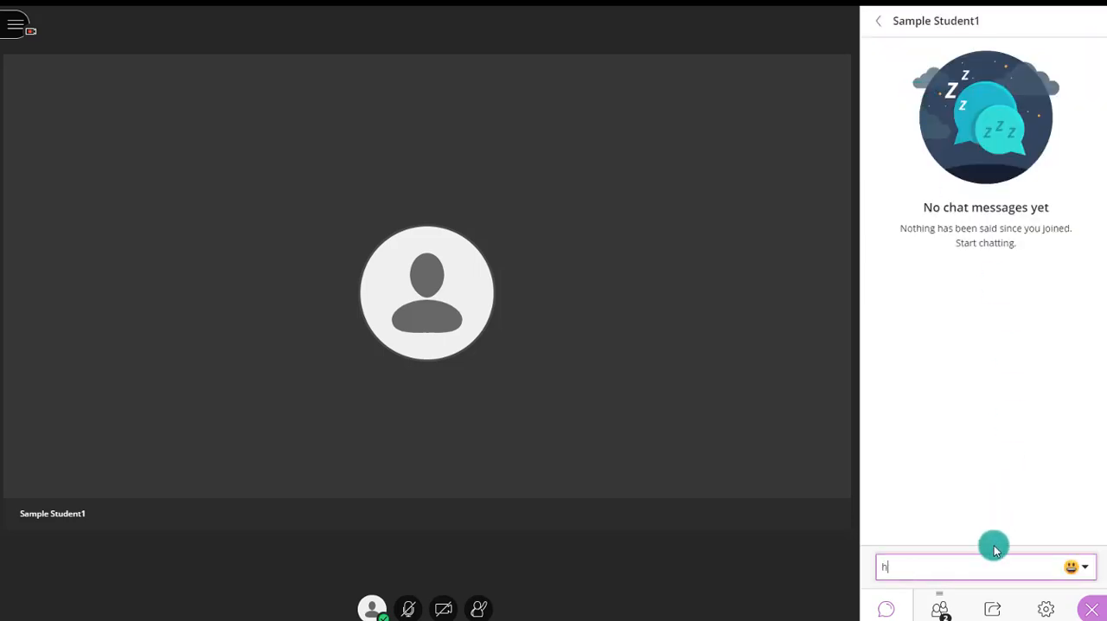
{"action": "key", "text": "Return"}
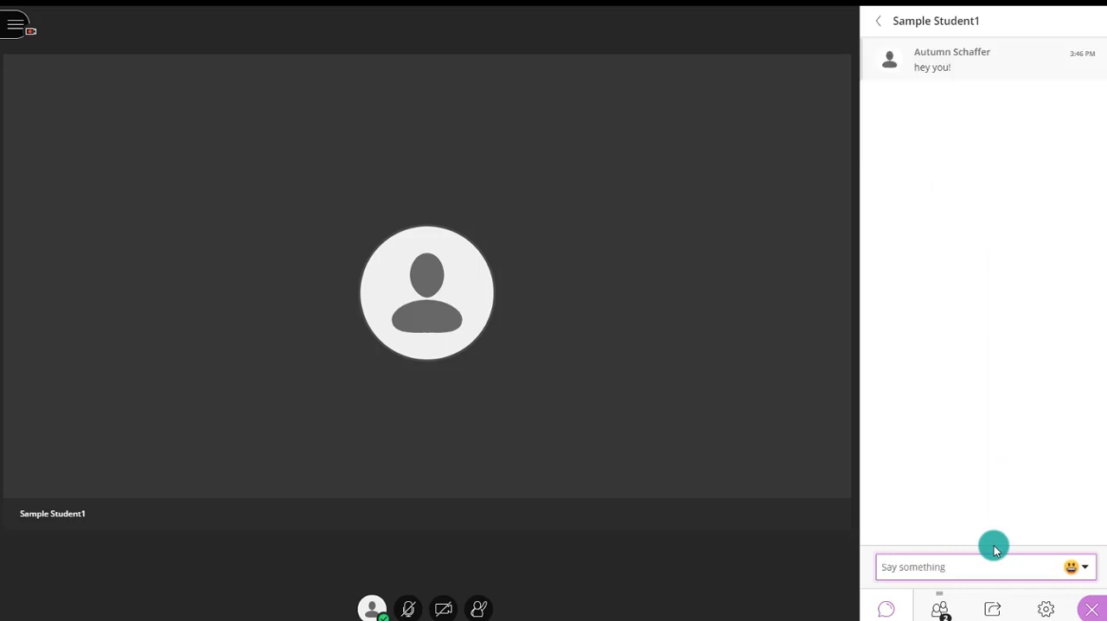
{"action": "left_click", "coordinate": [879, 20]}
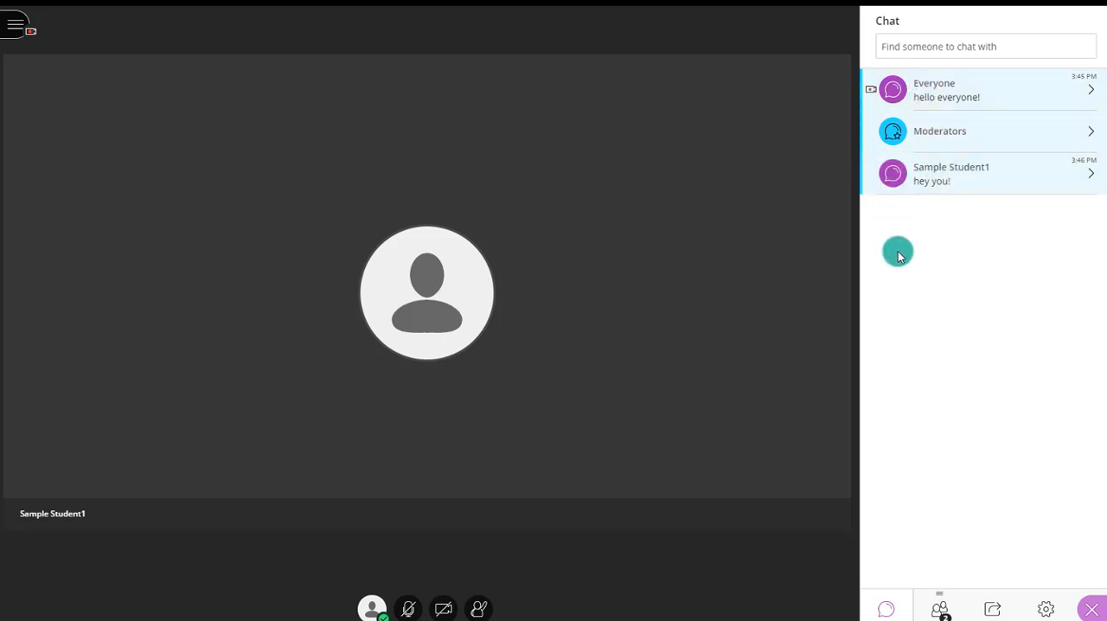
- Review the options for all attendees and the controls available for the sample student in the attendee list
{"action": "left_click", "coordinate": [936, 610]}
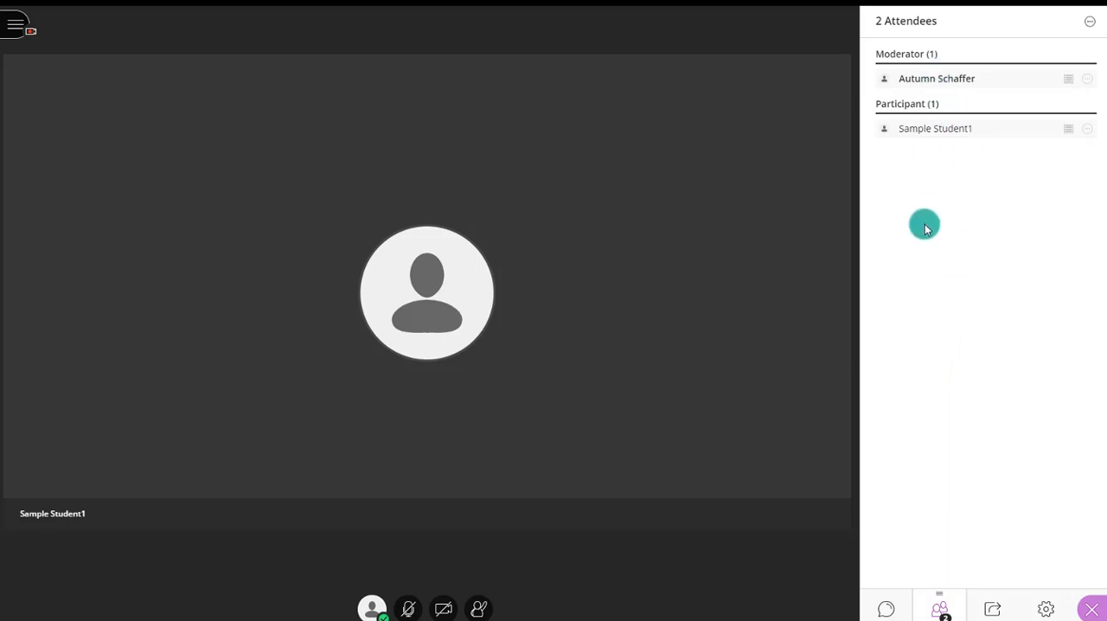
{"action": "left_click", "coordinate": [1090, 21]}
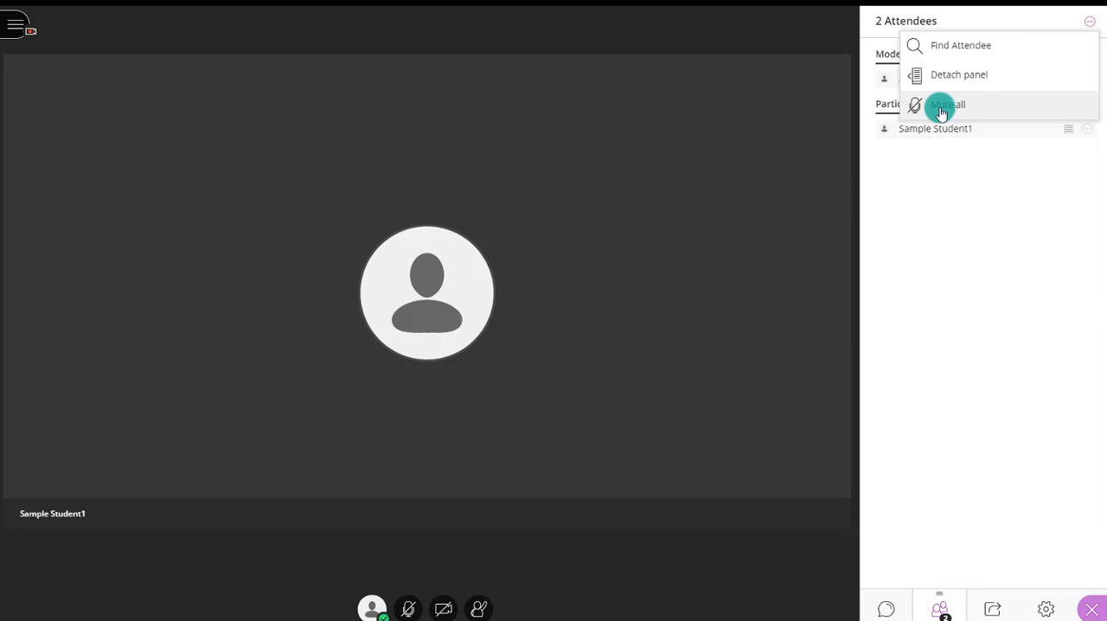
{"action": "left_click", "coordinate": [939, 218]}
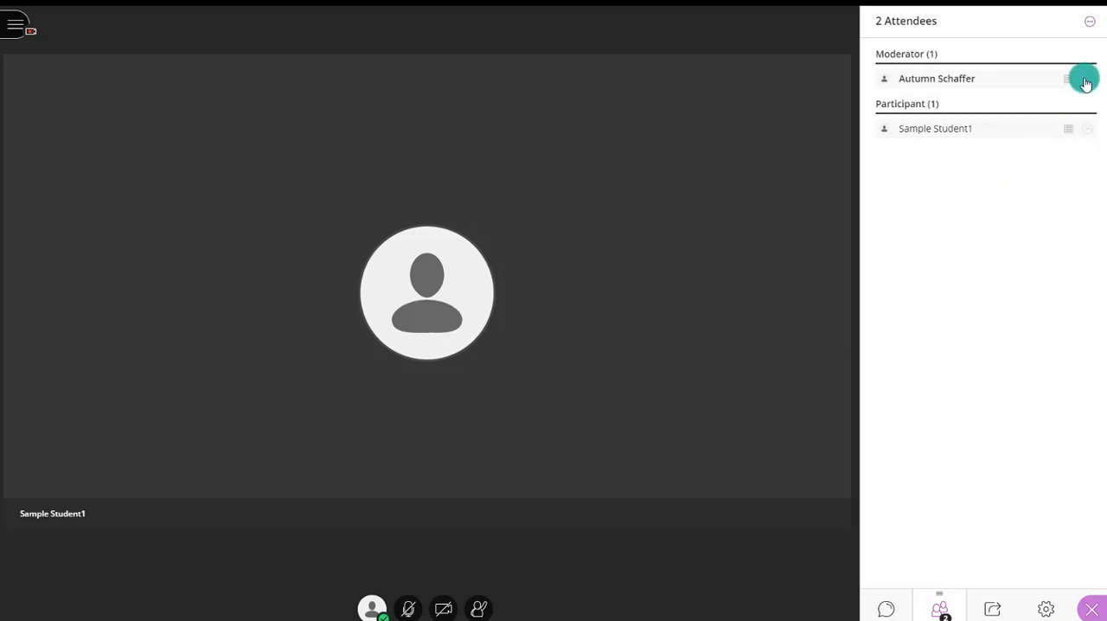
{"action": "left_click", "coordinate": [1087, 133]}
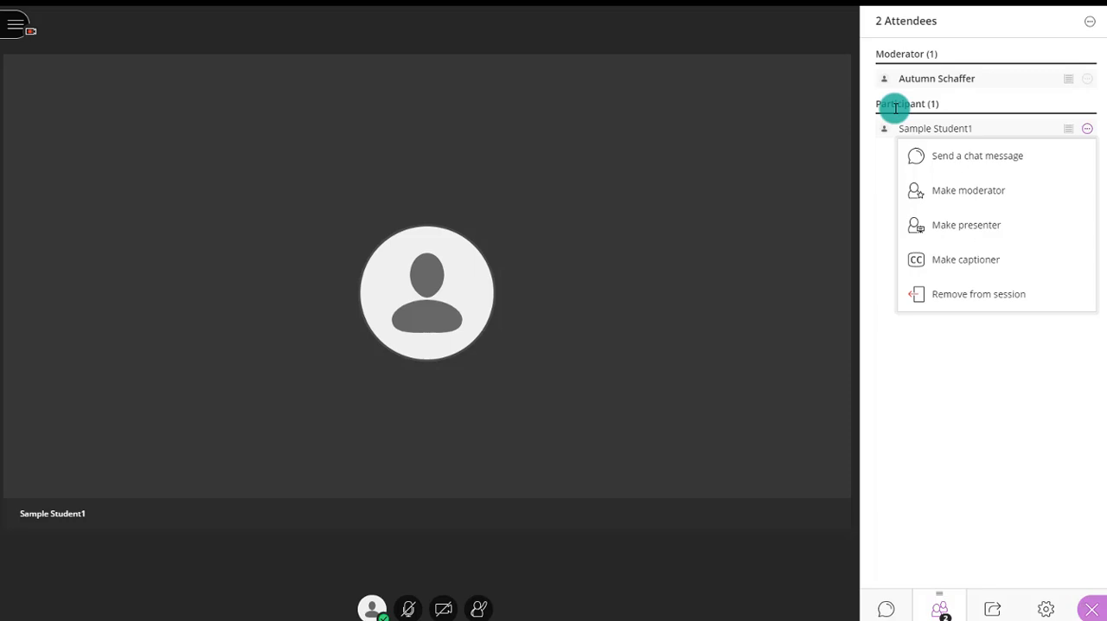
{"action": "left_click", "coordinate": [981, 383]}
- Make the sample student a presenter and switch the role back to participant
{"action": "left_click", "coordinate": [1087, 129]}
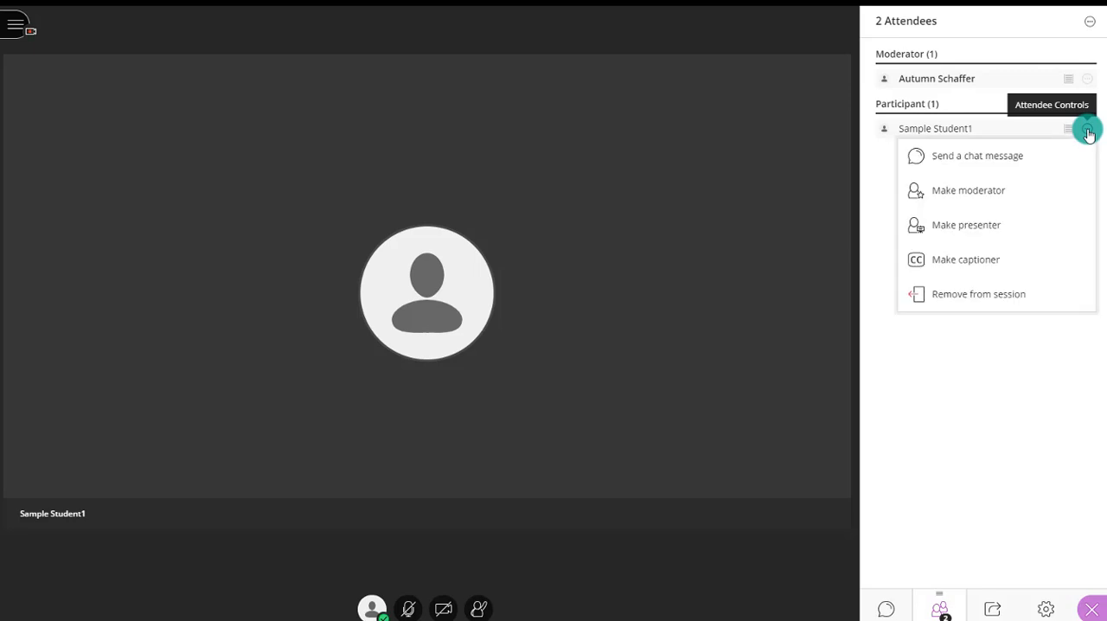
{"action": "left_click", "coordinate": [1002, 224]}
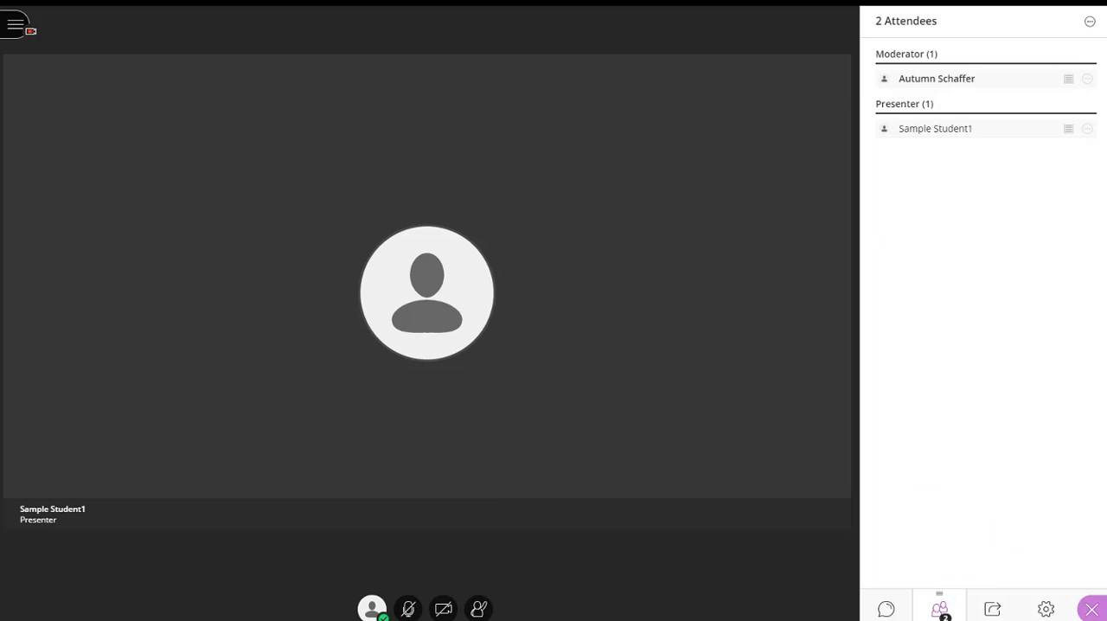
{"action": "left_click", "coordinate": [1087, 131]}
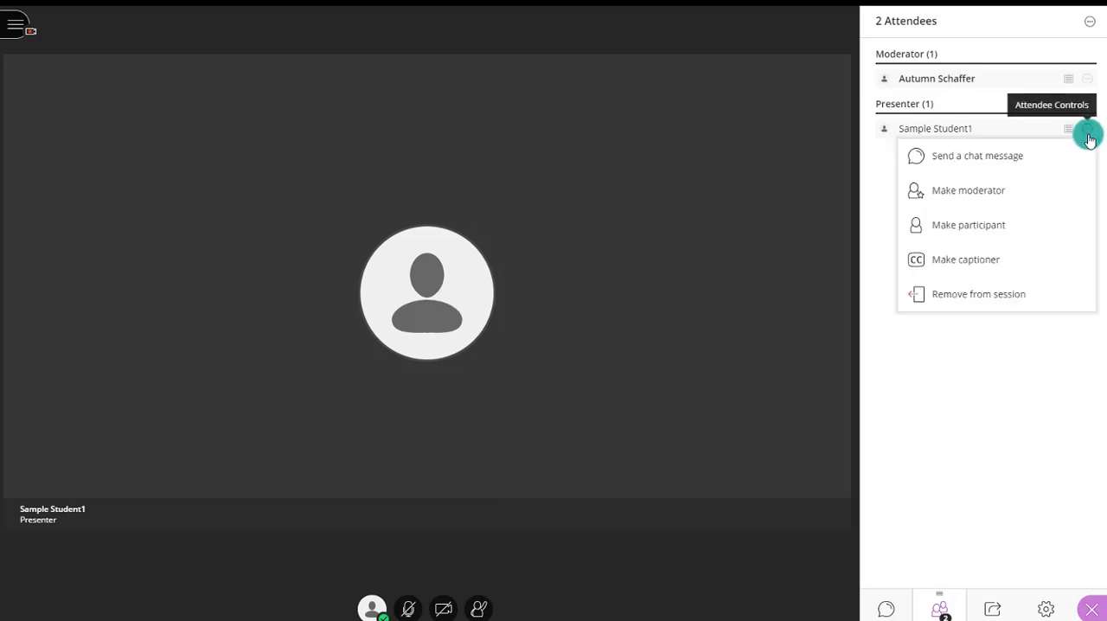
{"action": "left_click", "coordinate": [974, 230]}
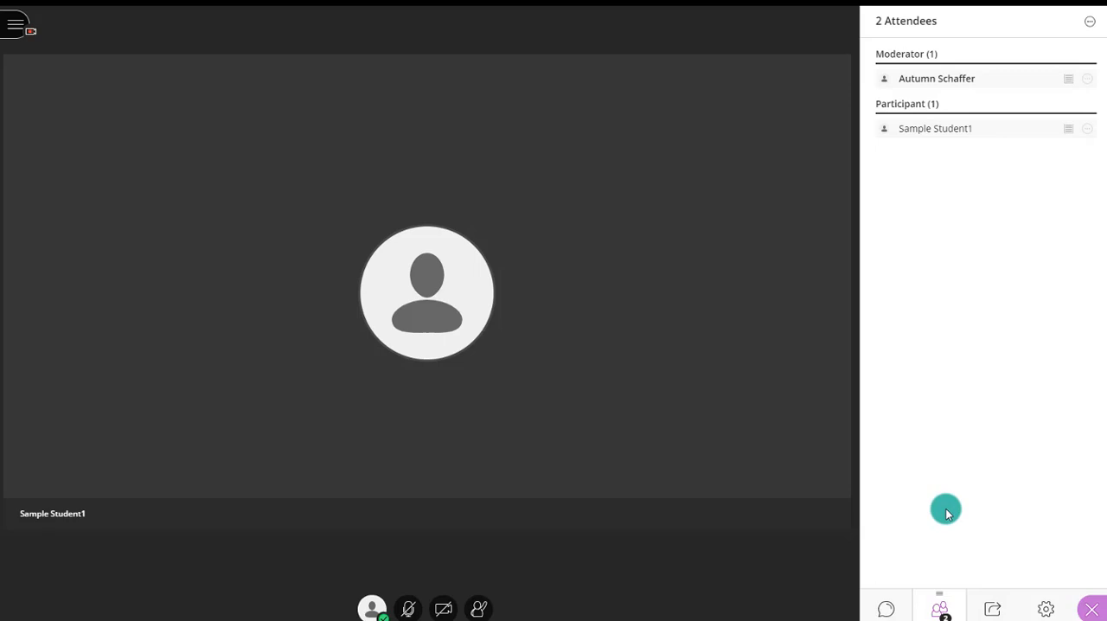
- Share a blank whiteboard and handwrite the equation 2+2=4 near its upper edge with the Pencil tool
{"action": "left_click", "coordinate": [994, 610]}
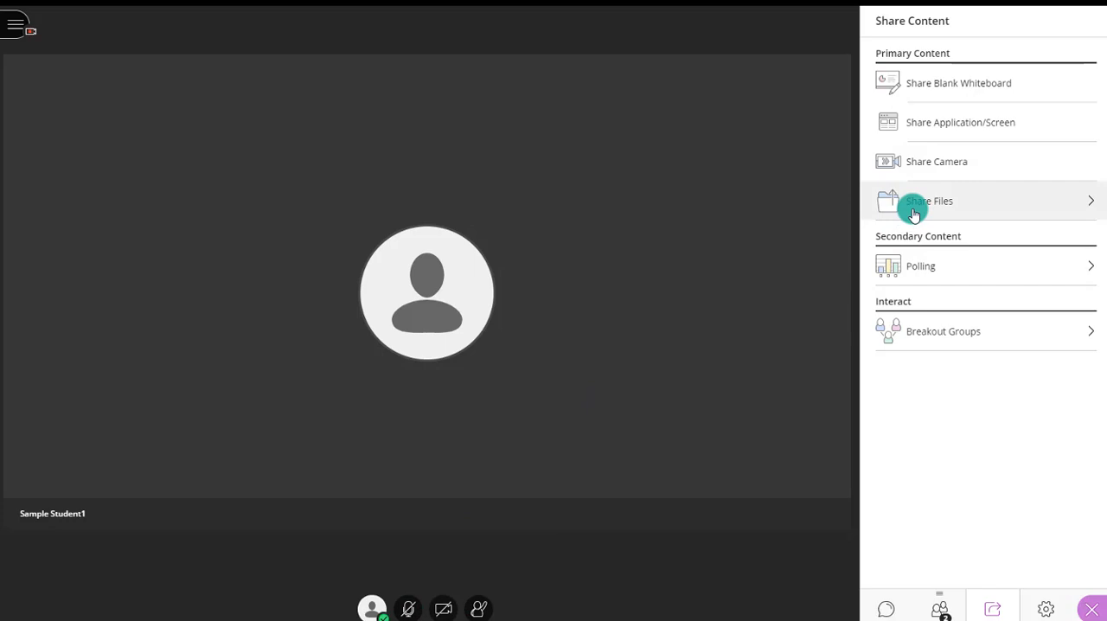
{"action": "left_click", "coordinate": [951, 97]}
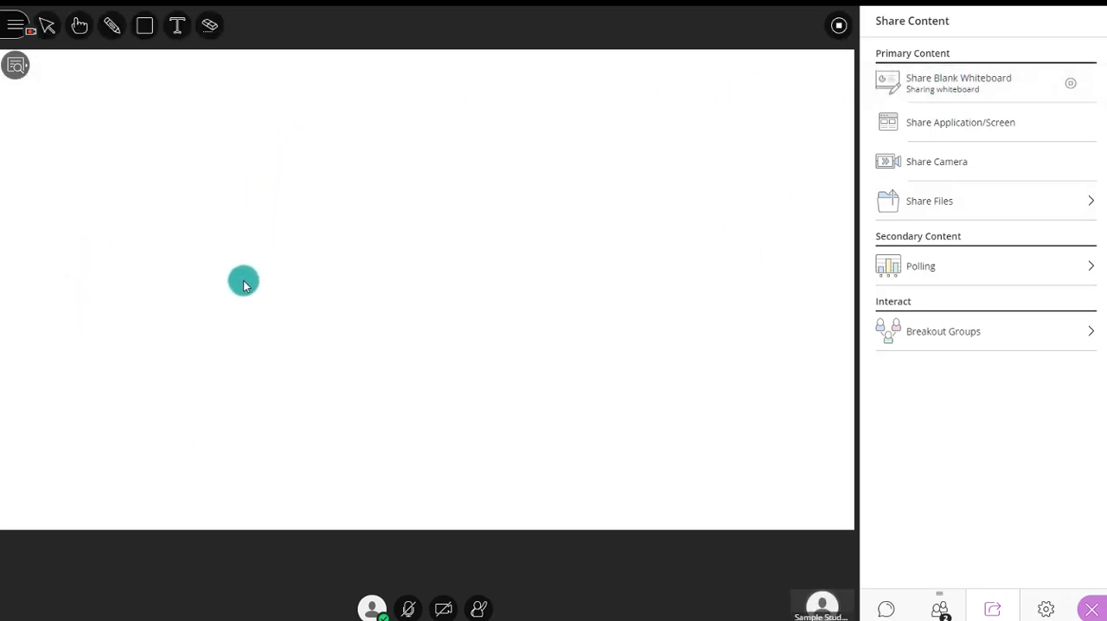
{"action": "left_click", "coordinate": [108, 32]}
{"action": "left_click_drag", "start_coordinate": [84, 113], "coordinate": [95, 155]}
{"action": "mouse_move", "coordinate": [146, 114]}
{"action": "left_mouse_down"}
{"action": "mouse_move", "coordinate": [153, 161]}
{"action": "mouse_move", "coordinate": [205, 109]}
{"action": "mouse_move", "coordinate": [218, 162]}
{"action": "mouse_move", "coordinate": [270, 157]}
{"action": "left_mouse_up"}
{"action": "left_click_drag", "start_coordinate": [258, 134], "coordinate": [307, 136]}
{"action": "mouse_move", "coordinate": [316, 92]}
{"action": "left_mouse_down"}
{"action": "mouse_move", "coordinate": [391, 117]}
{"action": "mouse_move", "coordinate": [403, 172]}
{"action": "left_mouse_up"}
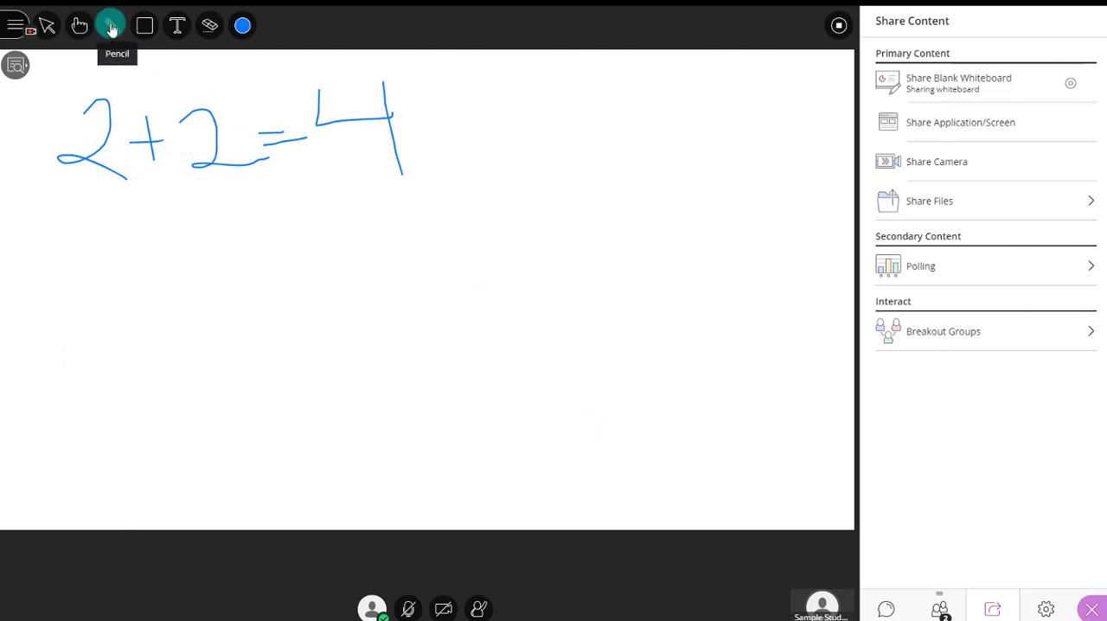
- Draw three rectangles on the whiteboard, two side by side below the equation and one centred beneath them
{"action": "left_click", "coordinate": [145, 26]}
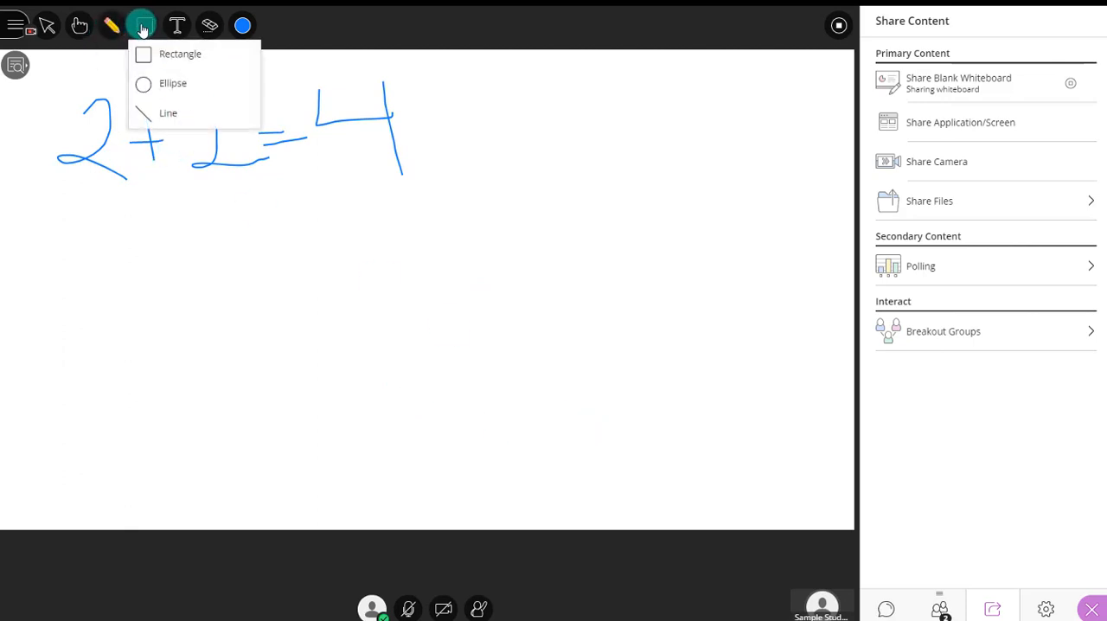
{"action": "left_click", "coordinate": [145, 55]}
{"action": "left_click_drag", "start_coordinate": [53, 218], "coordinate": [292, 364]}
{"action": "left_click_drag", "start_coordinate": [378, 214], "coordinate": [624, 356]}
{"action": "left_click_drag", "start_coordinate": [231, 419], "coordinate": [502, 513]}
- Connect the two upper rectangles with a line and link the second one to the lower rectangle with another
{"action": "left_click", "coordinate": [145, 26]}
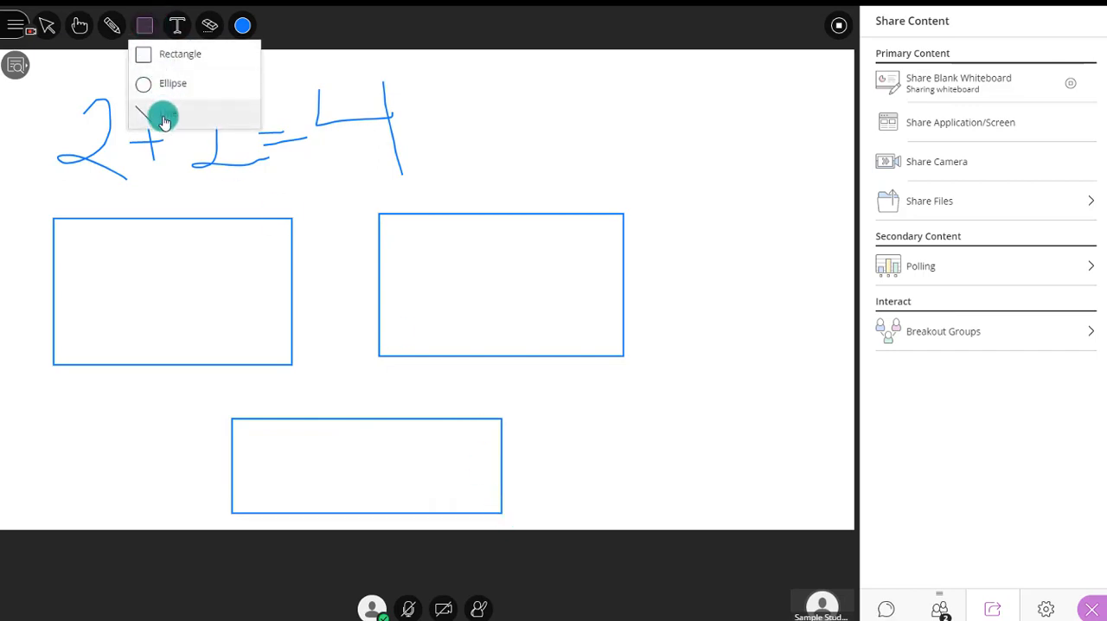
{"action": "left_click", "coordinate": [162, 112]}
{"action": "left_click_drag", "start_coordinate": [293, 290], "coordinate": [378, 290]}
{"action": "left_click_drag", "start_coordinate": [418, 356], "coordinate": [377, 420]}
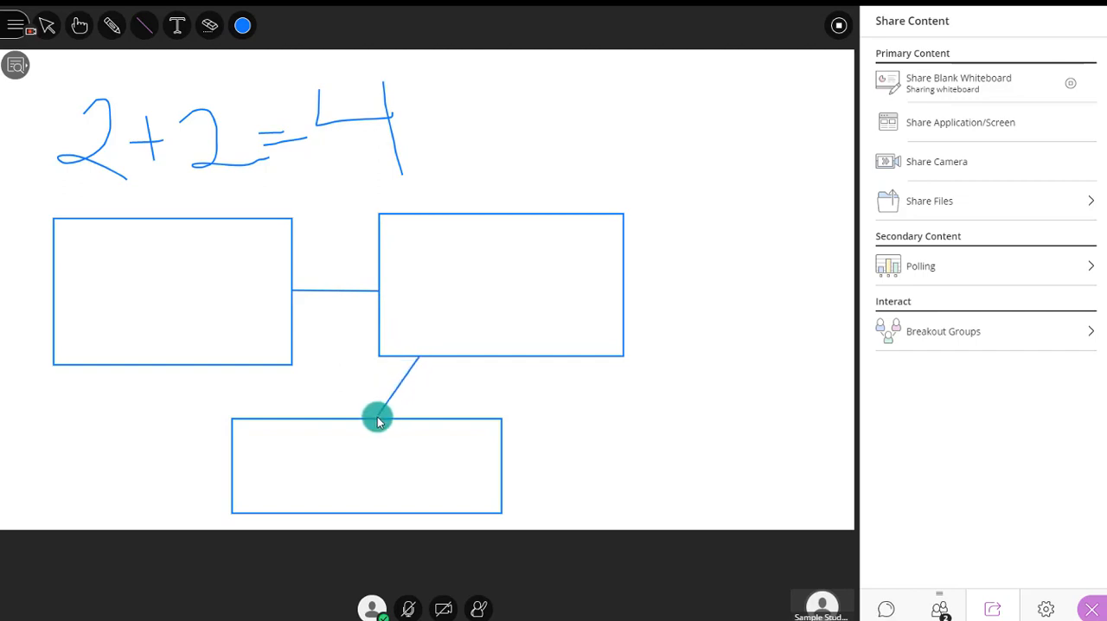
- Set the text colour to purple and label the two upper rectangles "Step 1" and "Step 2"
{"action": "left_click", "coordinate": [177, 26]}
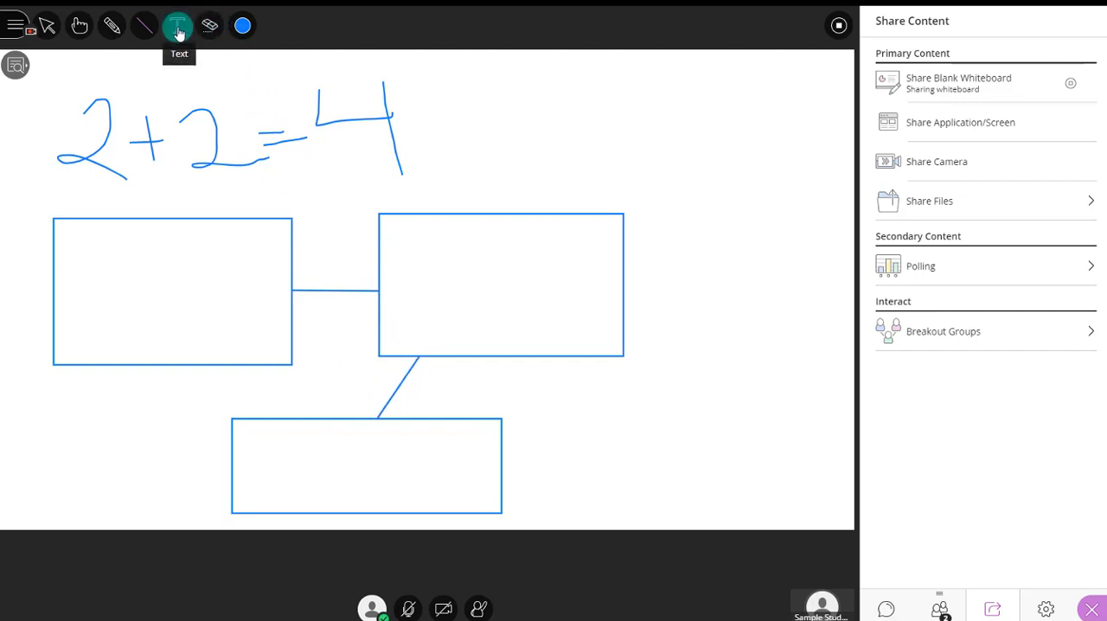
{"action": "left_click", "coordinate": [243, 25]}
{"action": "left_click", "coordinate": [289, 113]}
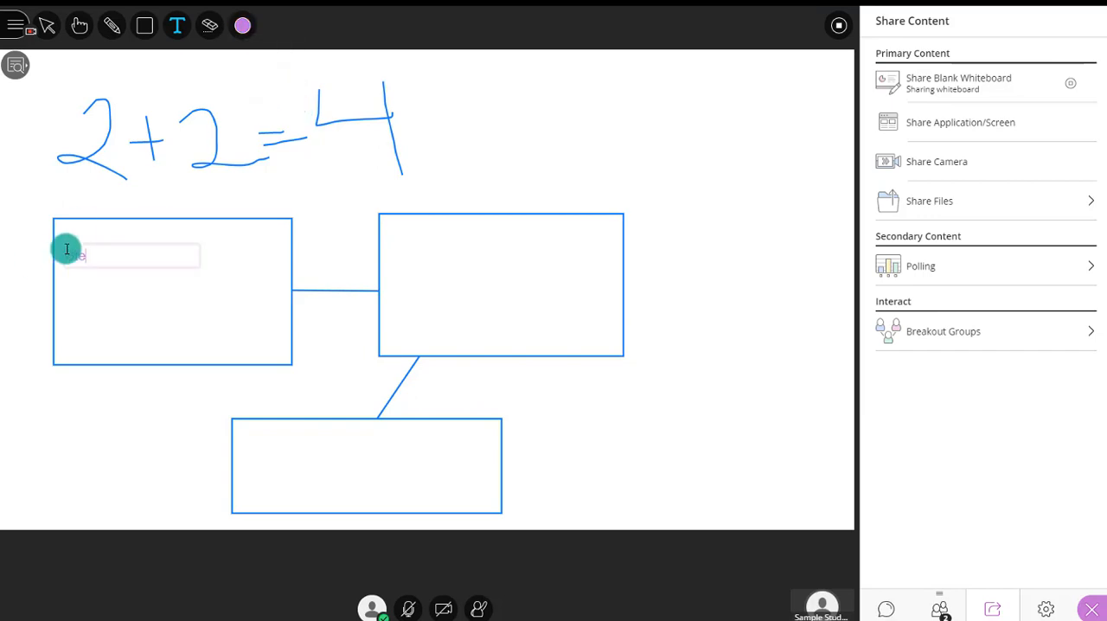
{"action": "left_click", "coordinate": [401, 250]}
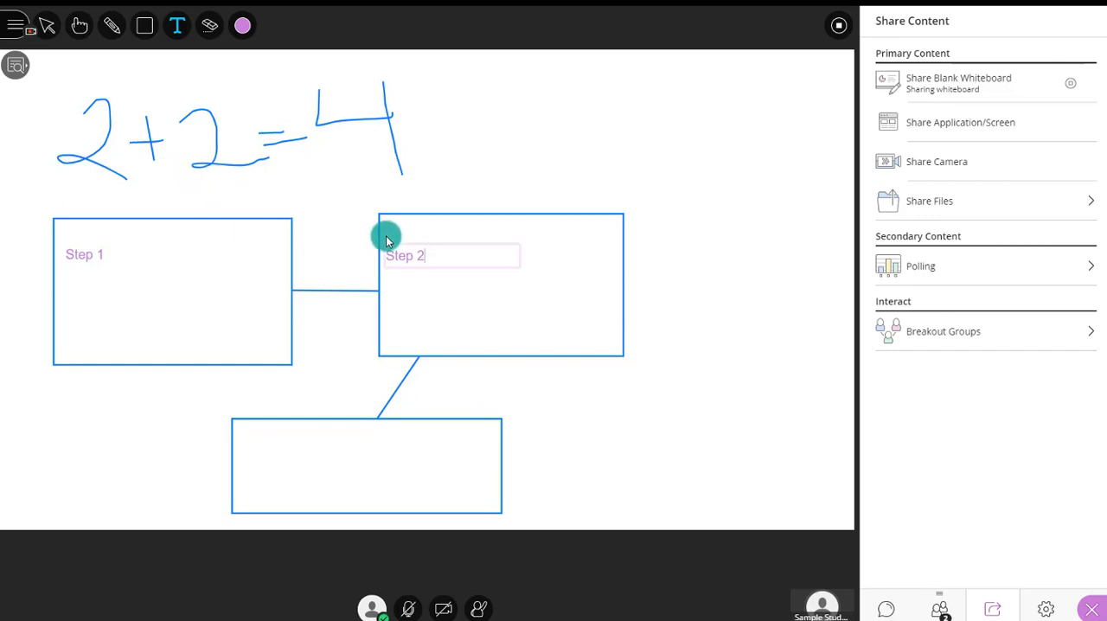
- Clear the whiteboard and add the text "Tell me what you know about this course." near its upper edge
{"action": "left_click", "coordinate": [207, 27]}
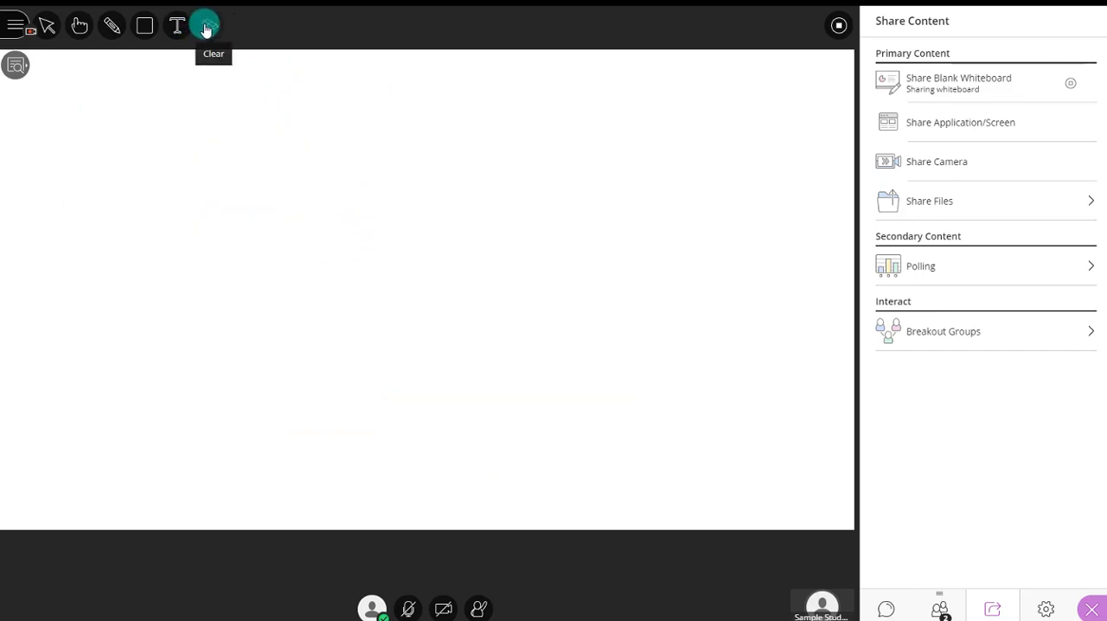
{"action": "left_click", "coordinate": [144, 35]}
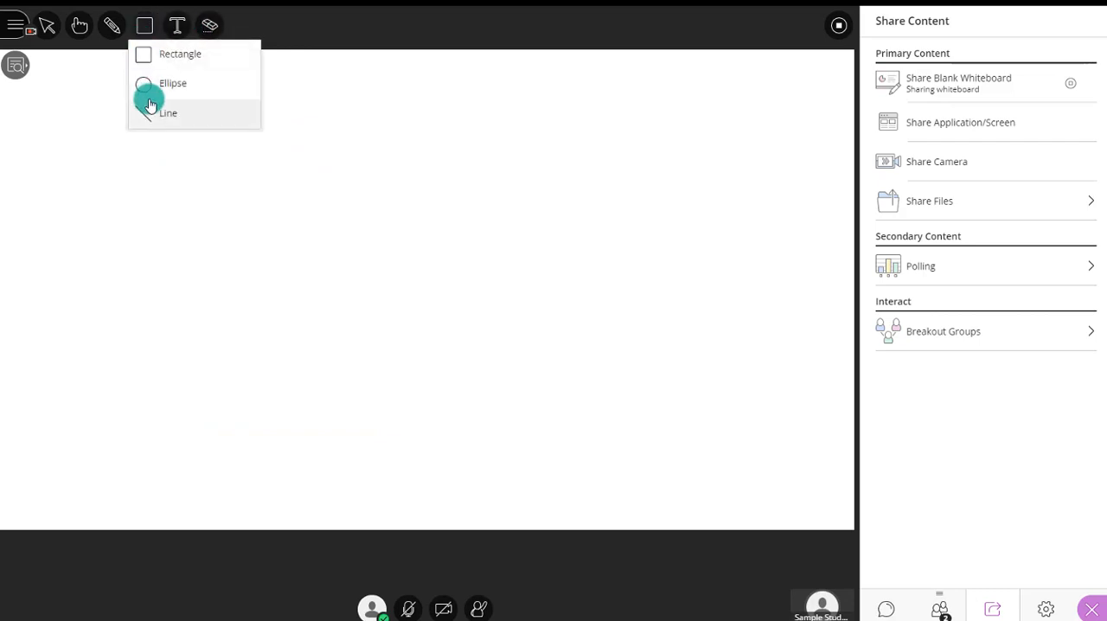
{"action": "left_click", "coordinate": [113, 31]}
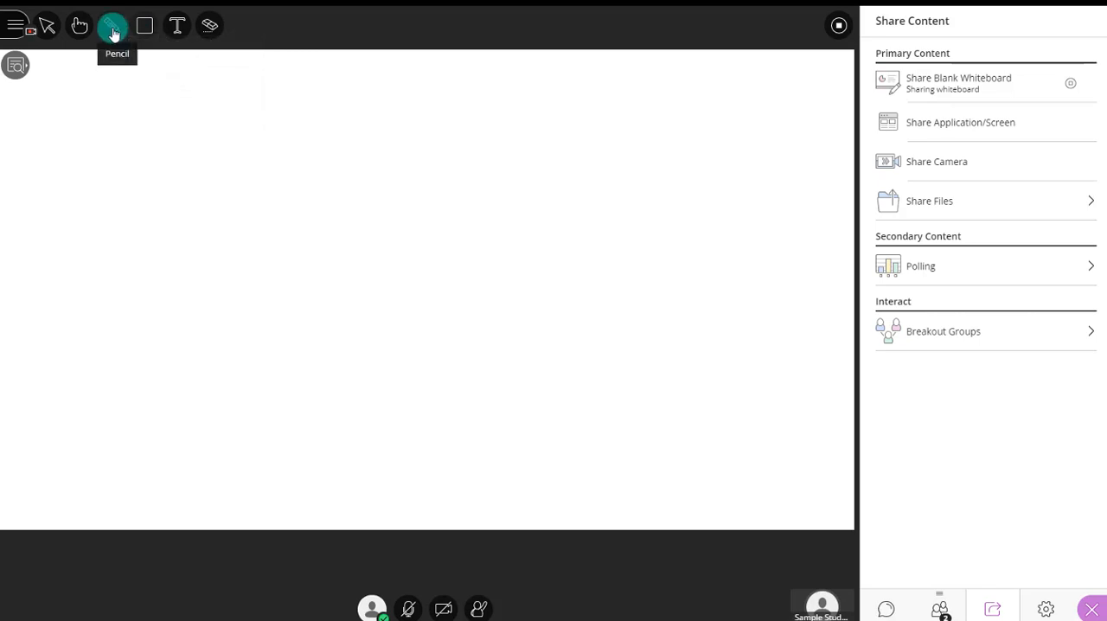
{"action": "left_click", "coordinate": [176, 29]}
{"action": "left_click", "coordinate": [114, 93]}
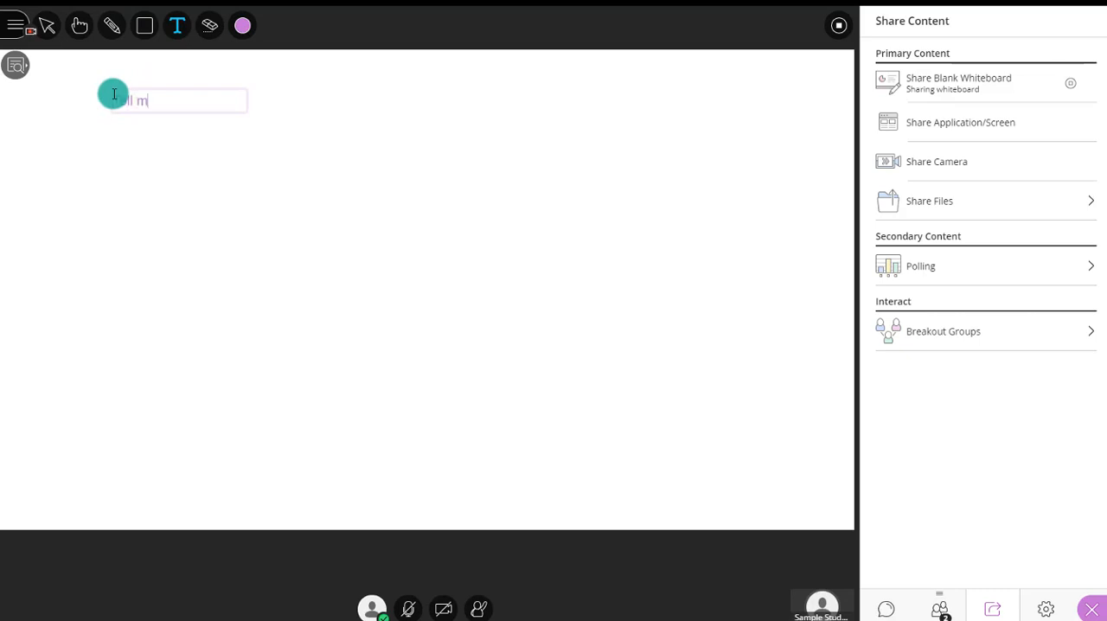
{"action": "type", "text": "Tell me what you know about this course"}
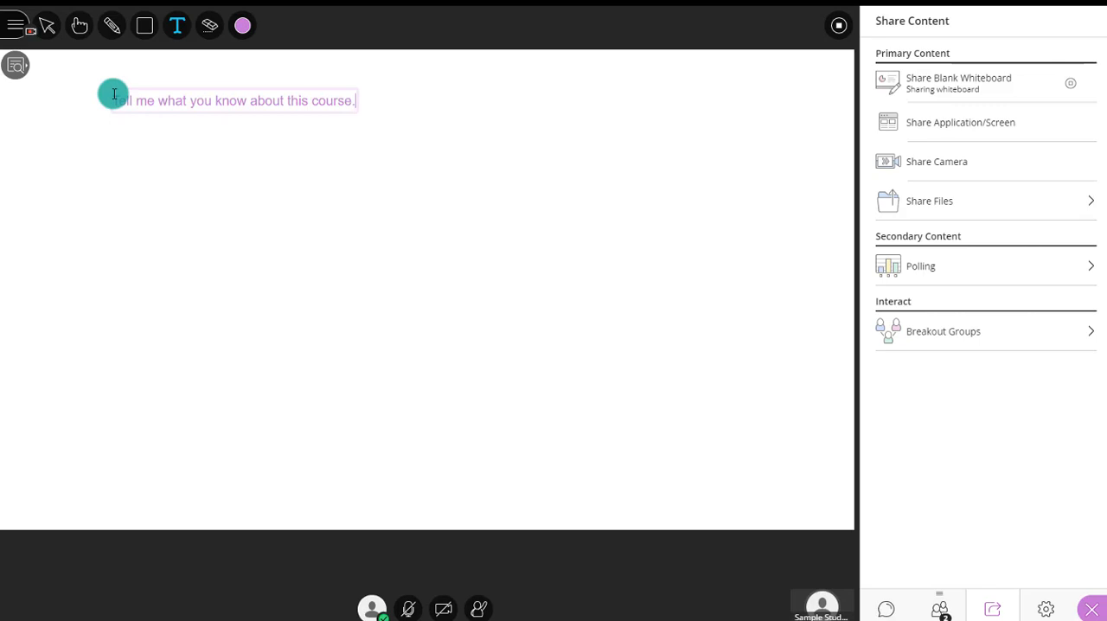
{"action": "type", "text": "."}
{"action": "left_click", "coordinate": [181, 217]}
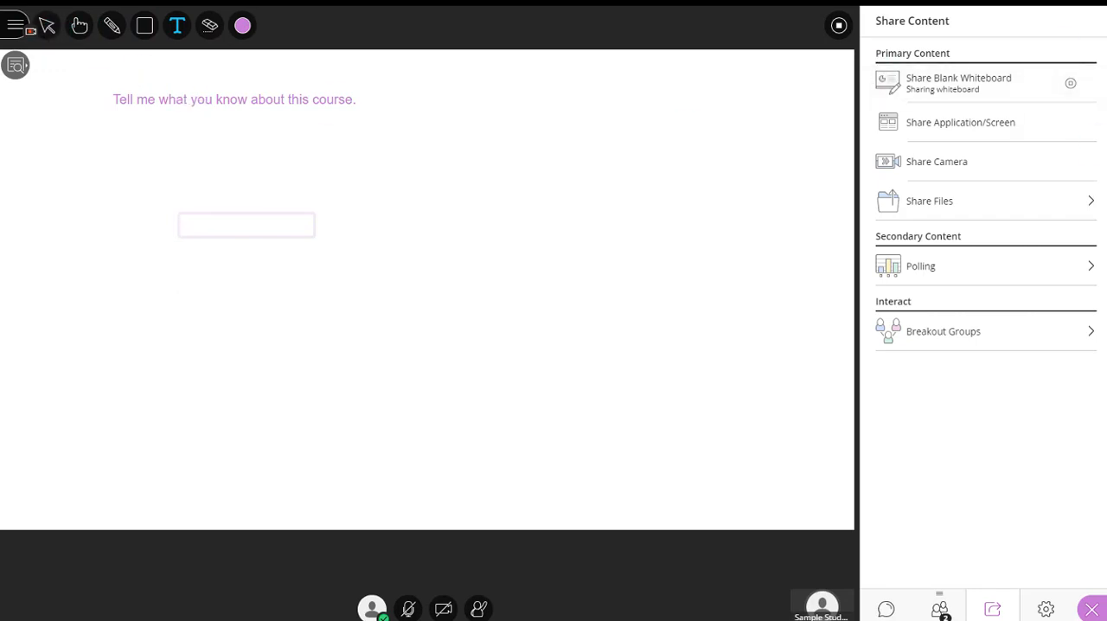
{"action": "key", "text": "Escape"}
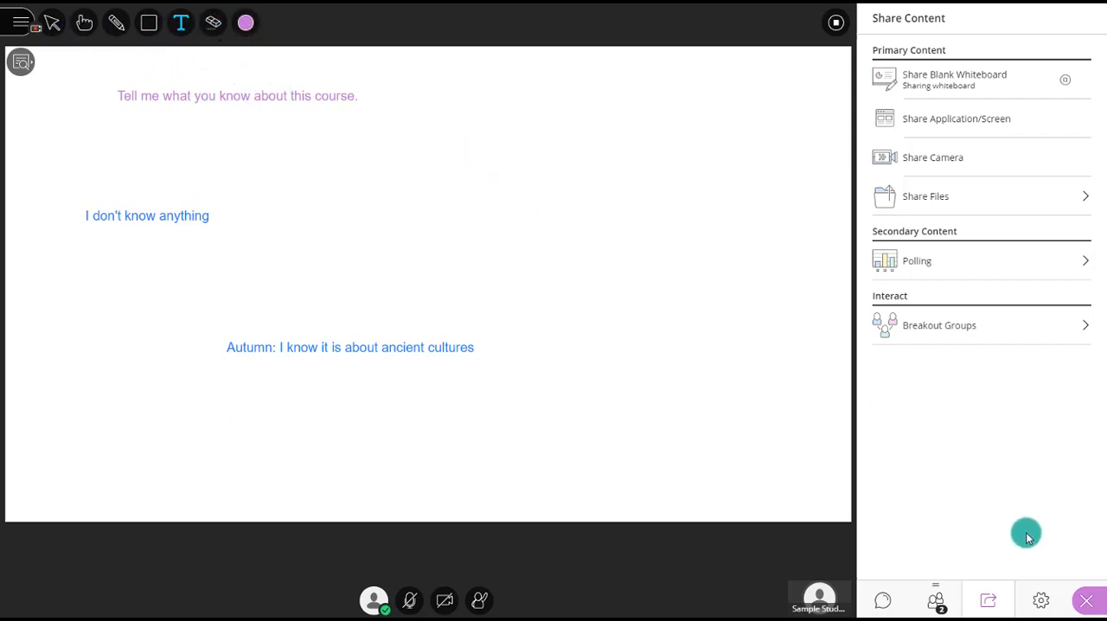
- Turn off the participants' permission to draw on whiteboard and files in the session settings, and close the Collaborate panel
{"action": "left_click", "coordinate": [1086, 600]}
{"action": "left_click", "coordinate": [1091, 606]}
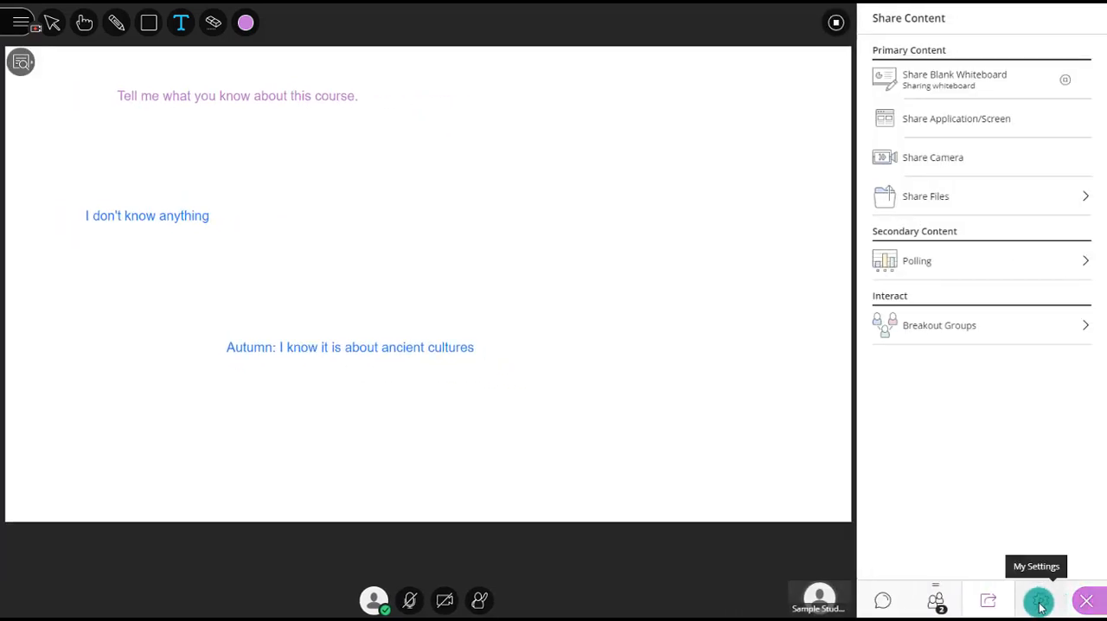
{"action": "left_click", "coordinate": [1041, 606]}
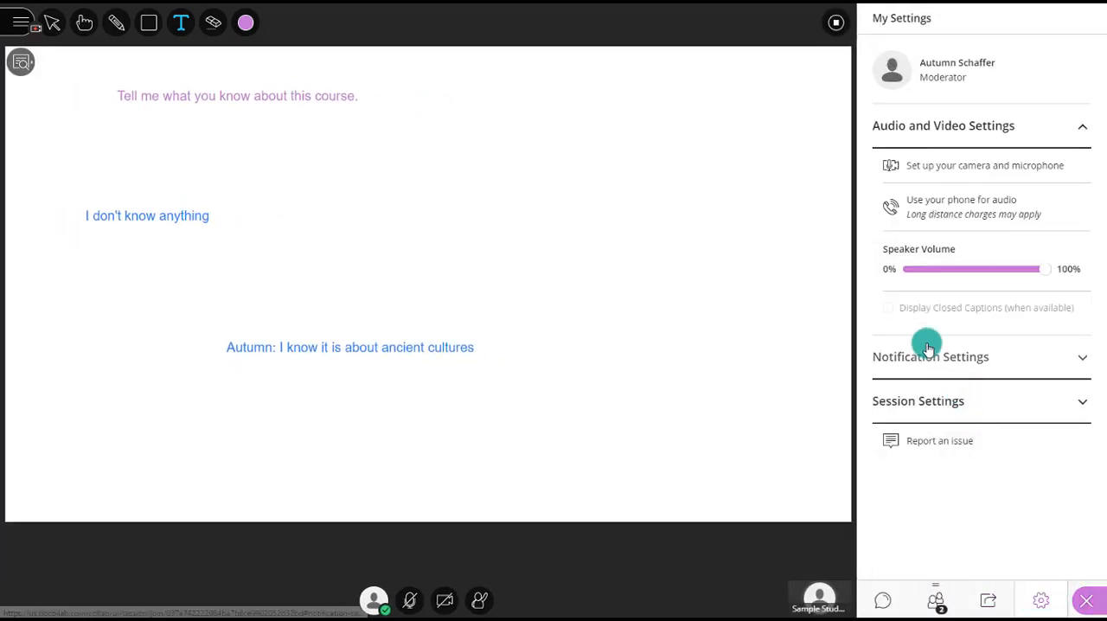
{"action": "left_click", "coordinate": [922, 400]}
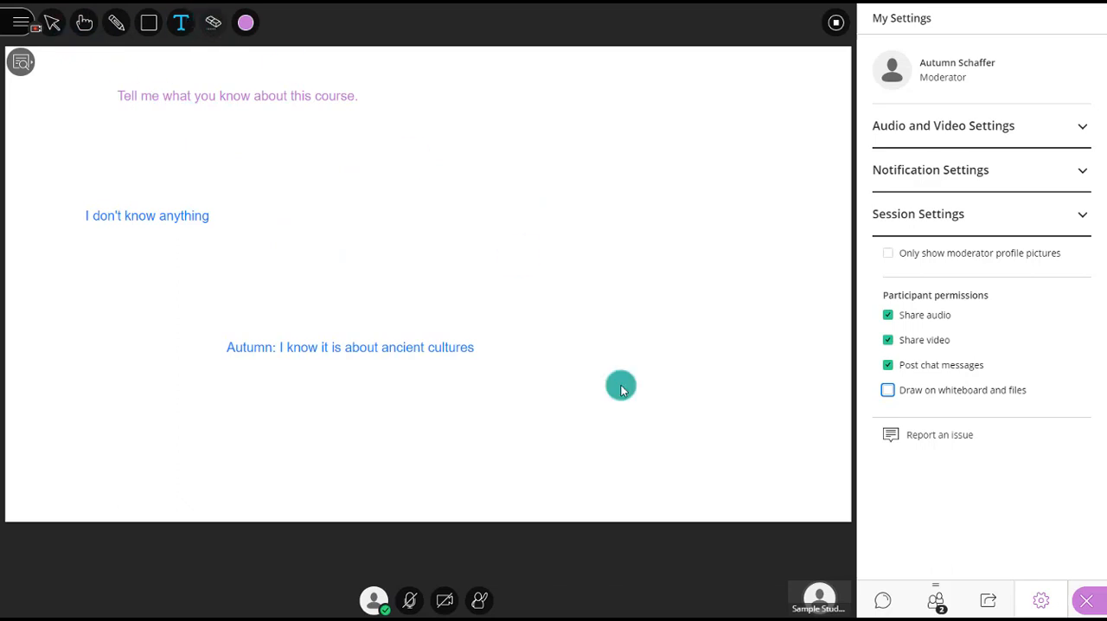
{"action": "left_click", "coordinate": [1087, 600]}
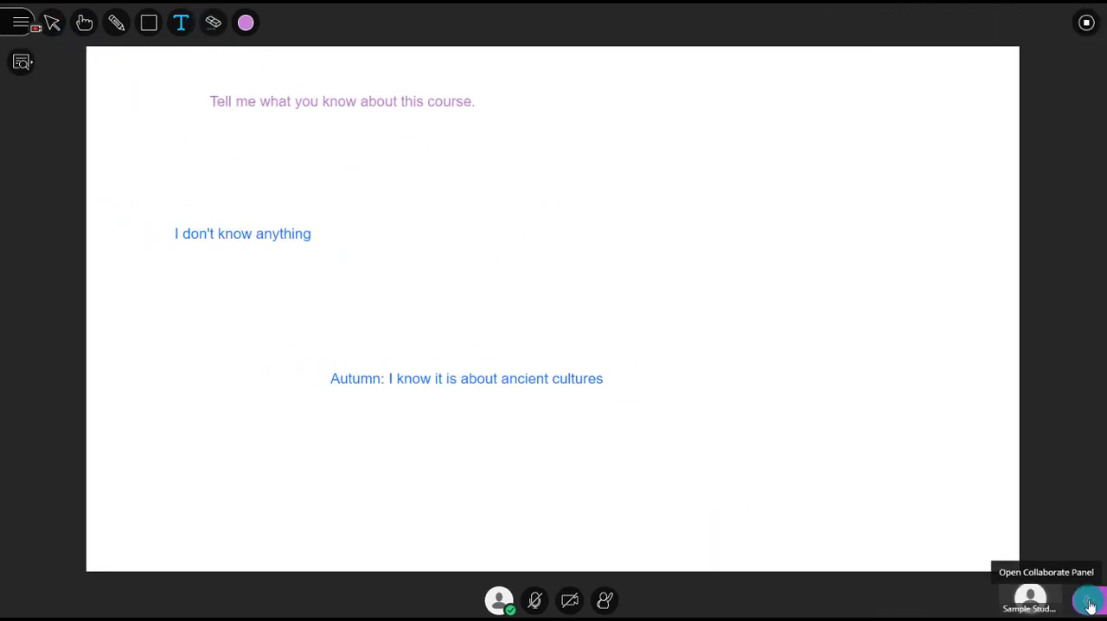
- Reopen the Collaborate panel and show the participant permissions in the session settings
{"action": "left_click", "coordinate": [1086, 600]}
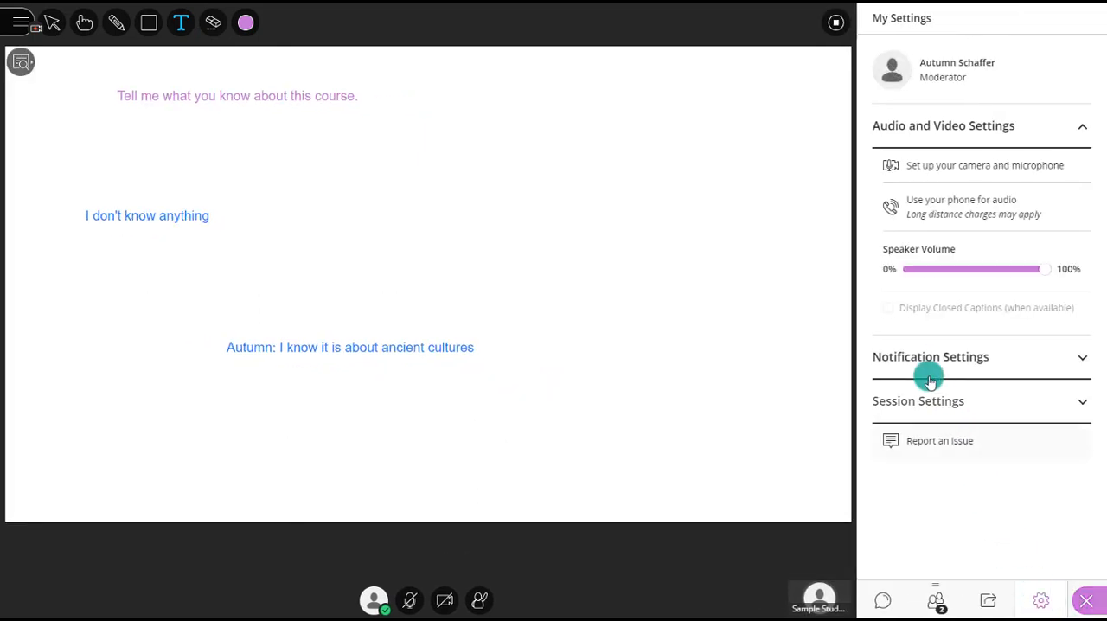
{"action": "left_click", "coordinate": [915, 406]}
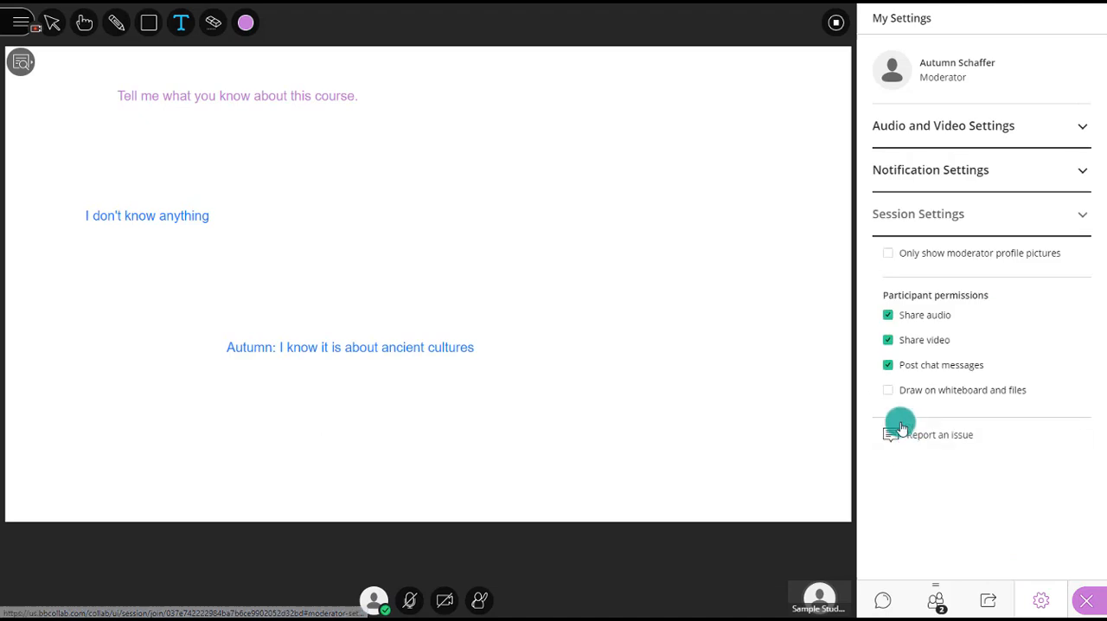
- Allow participants to draw on whiteboard and files again, and stop sharing the whiteboard
{"action": "left_click", "coordinate": [888, 396]}
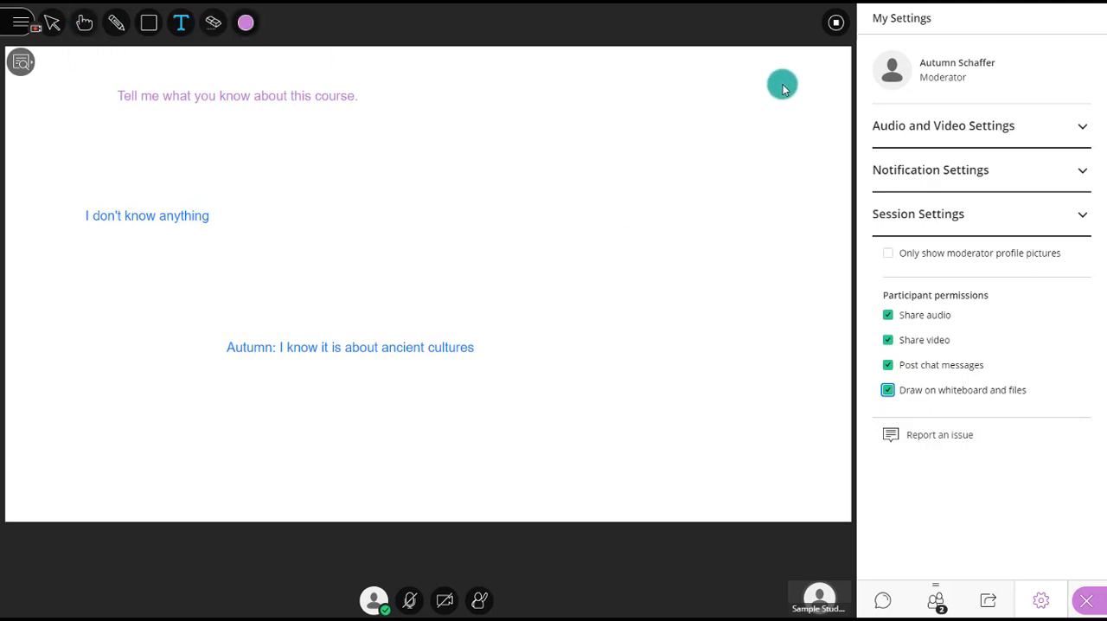
{"action": "left_click", "coordinate": [838, 25]}
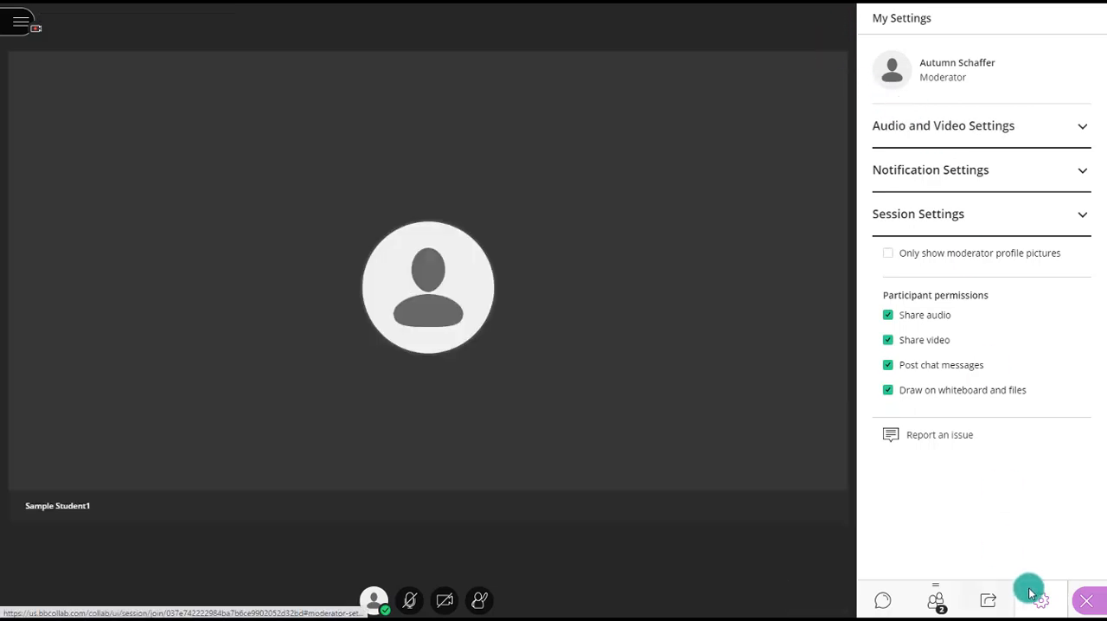
{"action": "left_click", "coordinate": [1086, 601]}
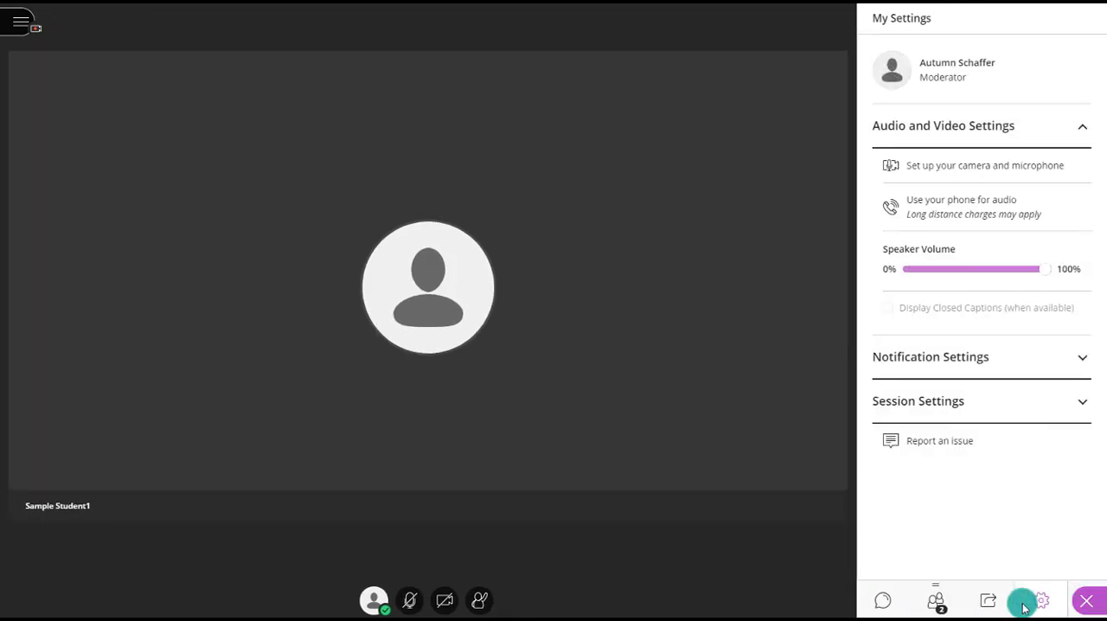
- Share the entire Screen 2 with the meeting through Share Application/Screen
{"action": "left_click", "coordinate": [988, 608]}
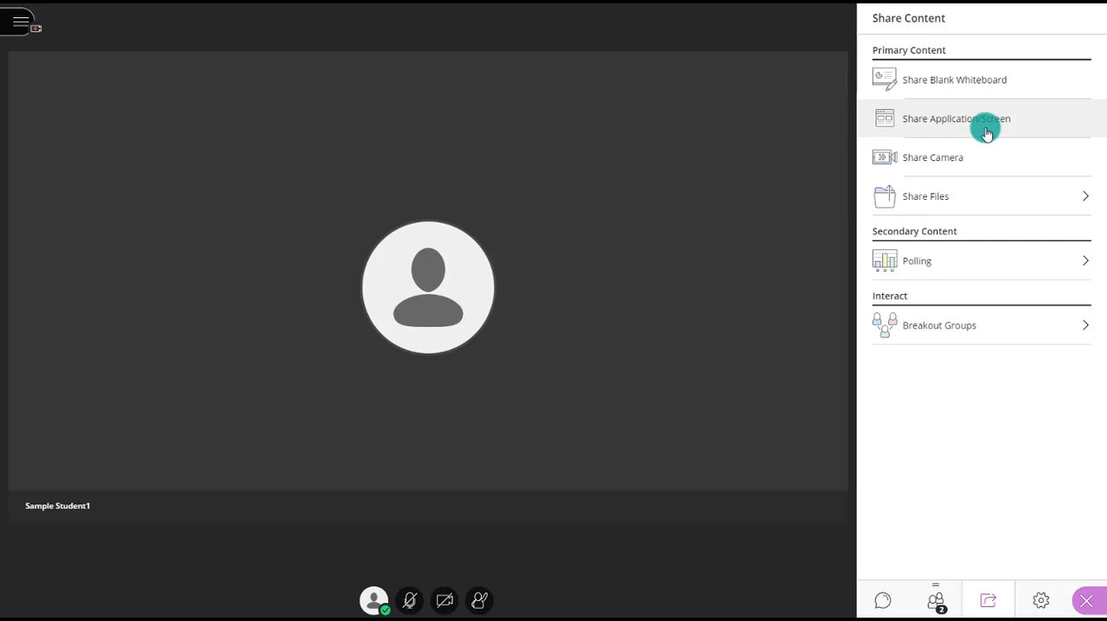
{"action": "left_click", "coordinate": [939, 129]}
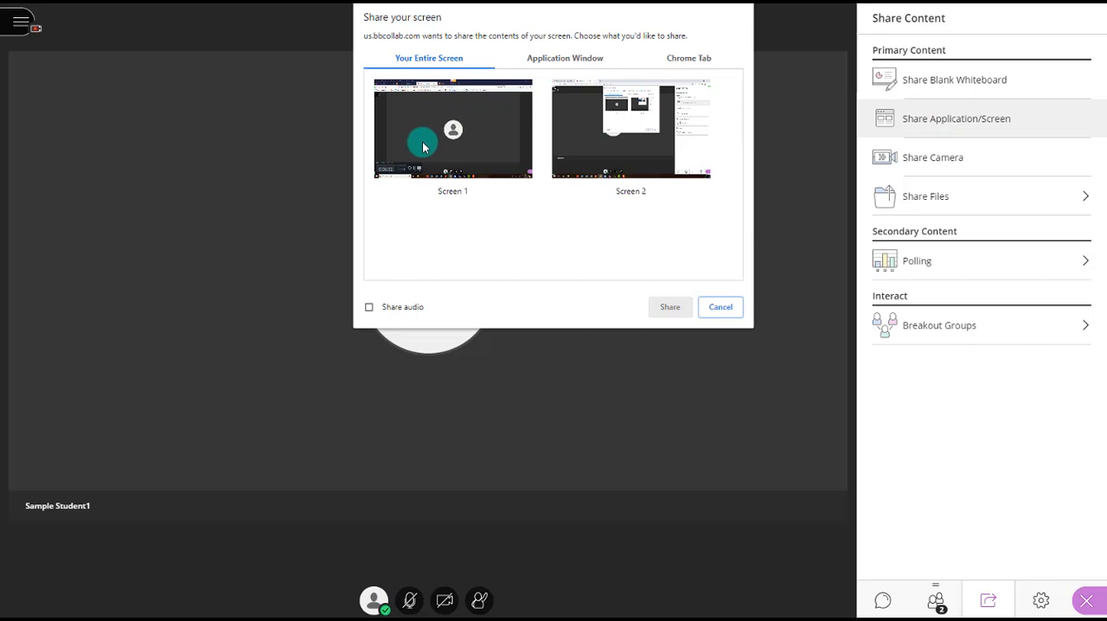
{"action": "left_click", "coordinate": [596, 141]}
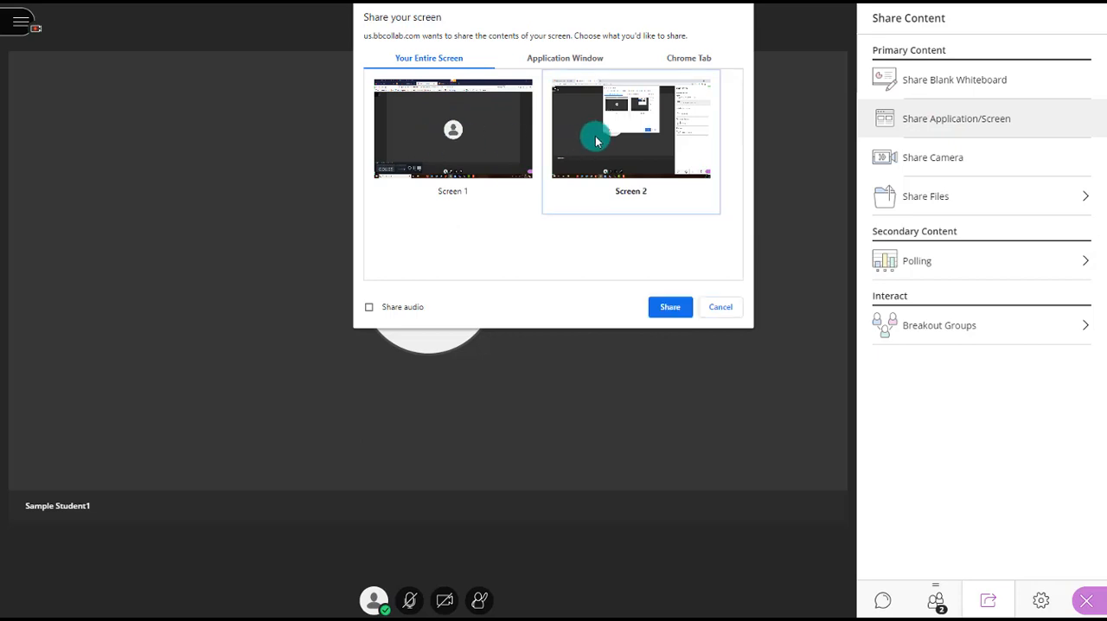
{"action": "left_click", "coordinate": [667, 310]}
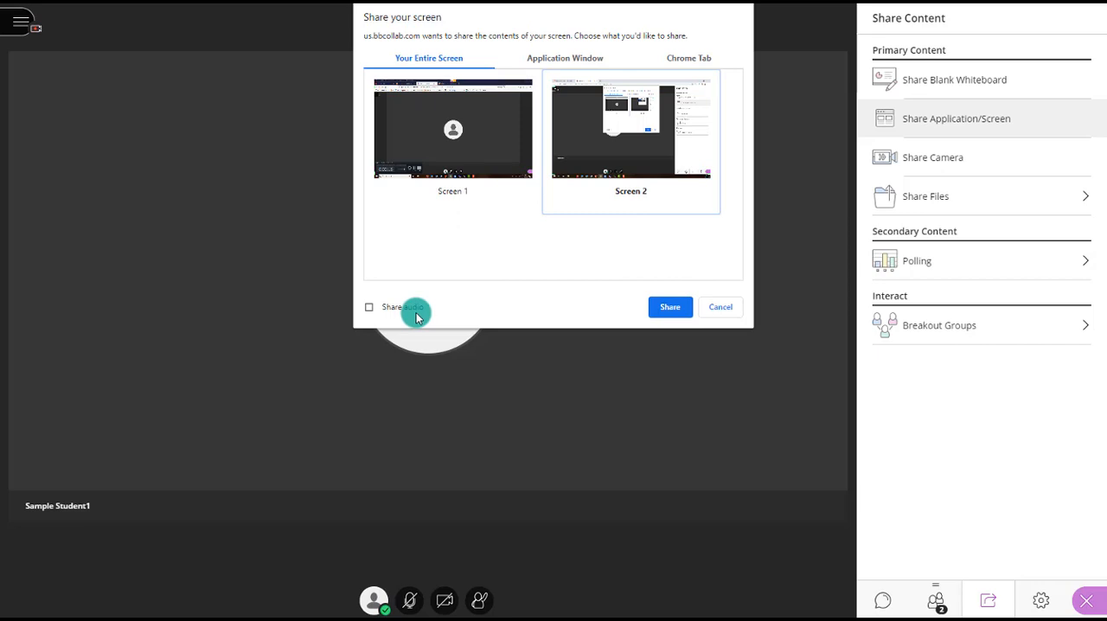
{"action": "left_click", "coordinate": [370, 309]}
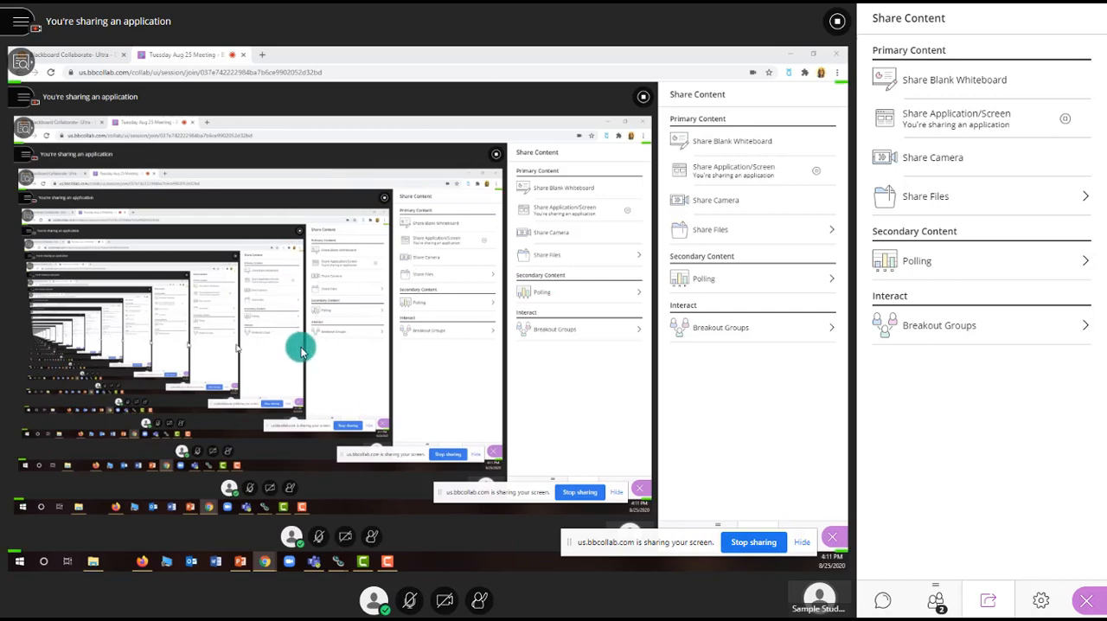
- Show the Gordon State College home page in a new browser tab and move the screen-sharing notice out of the way
{"action": "left_click", "coordinate": [262, 54]}
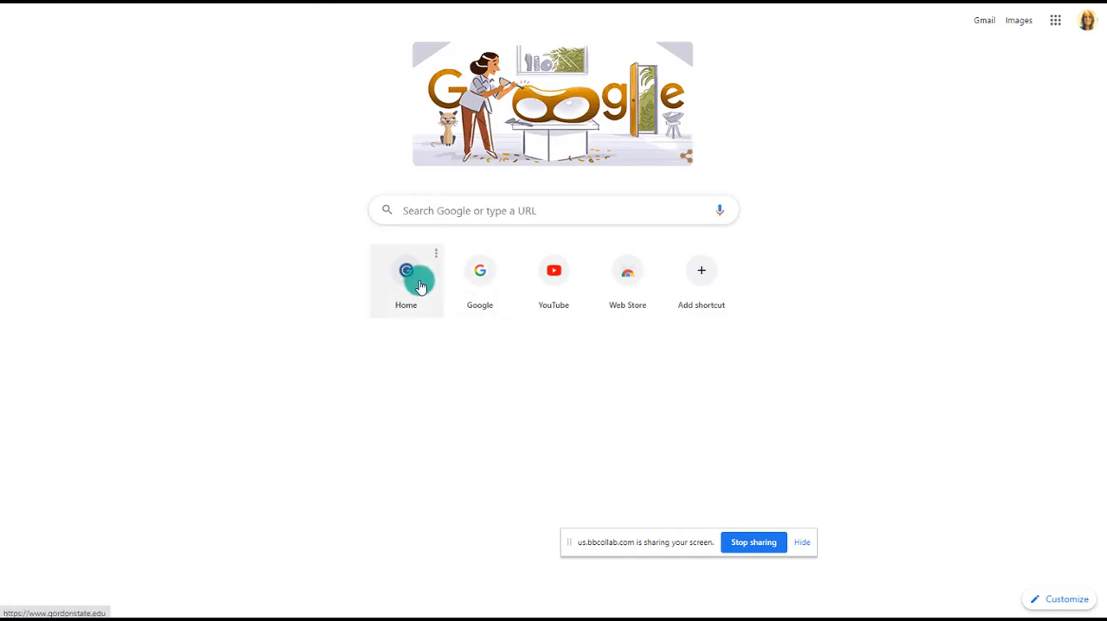
{"action": "left_click", "coordinate": [421, 286]}
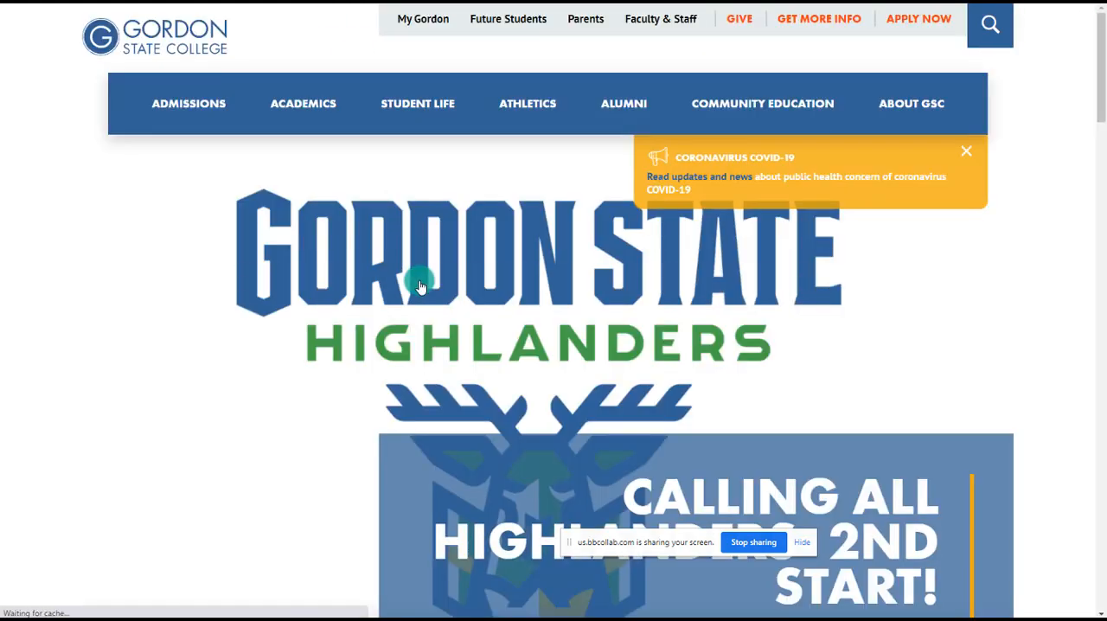
{"action": "left_click_drag", "start_coordinate": [616, 541], "coordinate": [91, 583]}
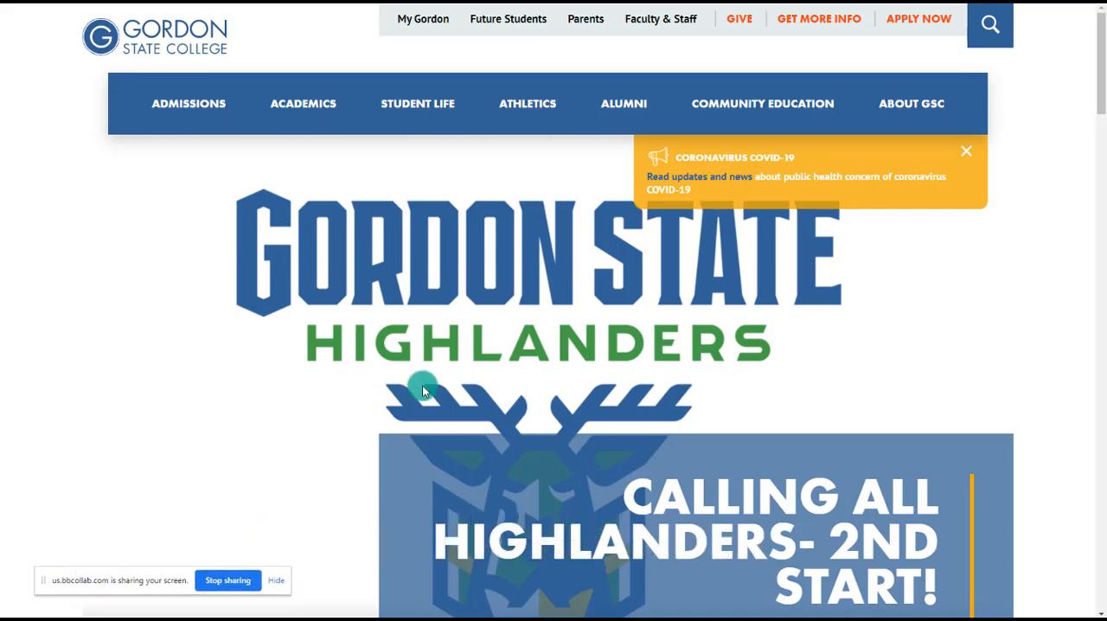
{"action": "scroll", "coordinate": [564, 282], "scroll_direction": "down", "scroll_amount": 2}
{"action": "scroll", "coordinate": [564, 287], "scroll_direction": "down", "scroll_amount": 4}
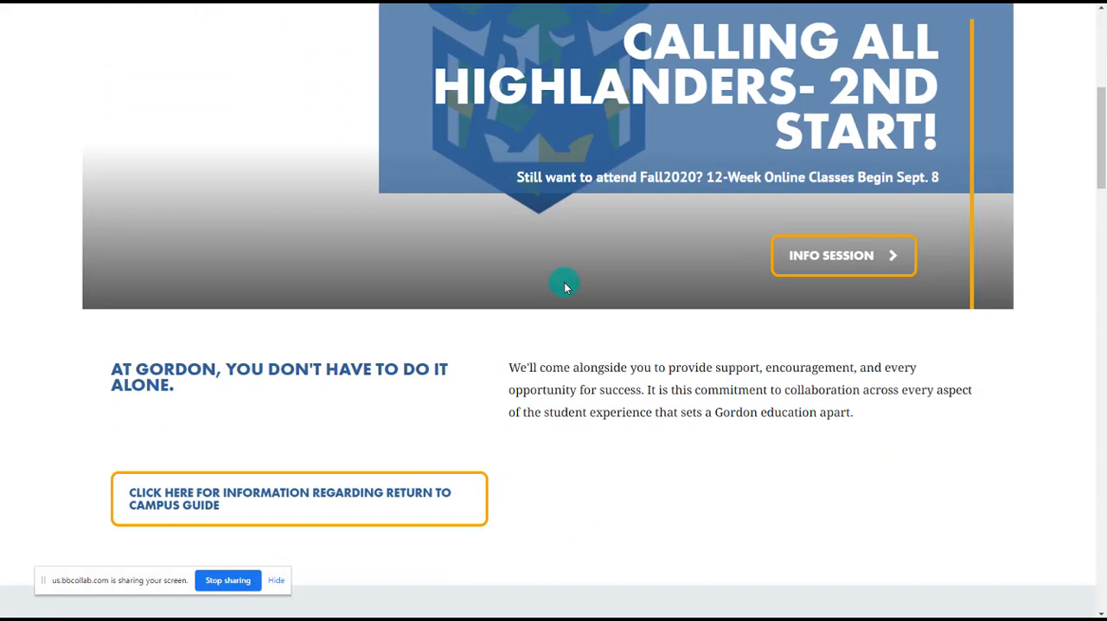
{"action": "scroll", "coordinate": [564, 286], "scroll_direction": "up", "scroll_amount": 6}
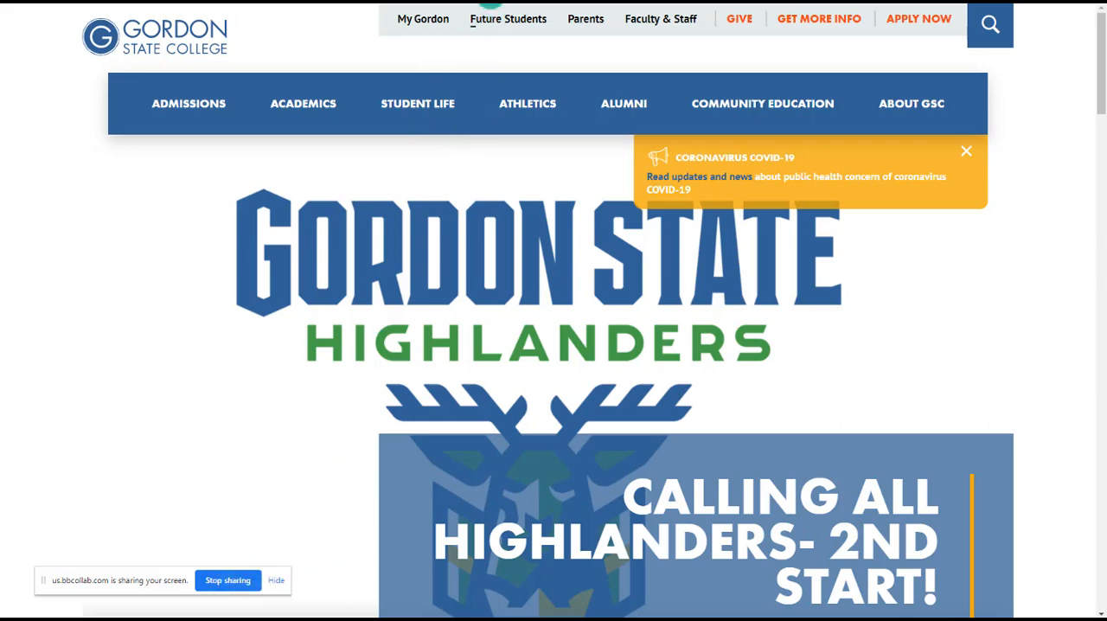
- Return to the Collaborate meeting and stop sharing the screen
{"action": "left_click", "coordinate": [470, 1]}
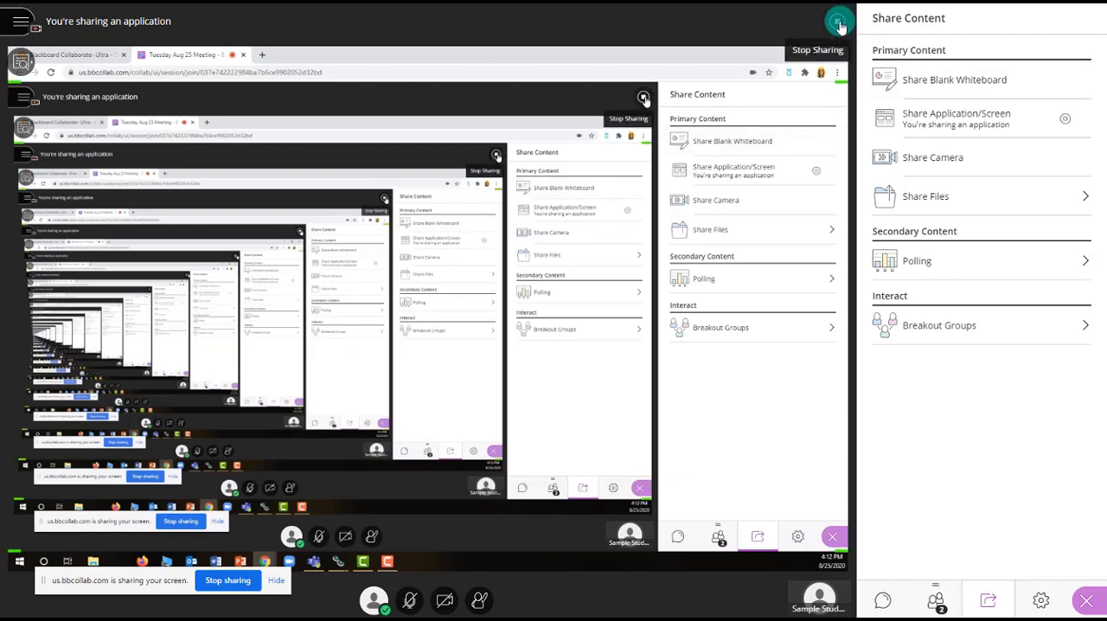
{"action": "left_click", "coordinate": [839, 24]}
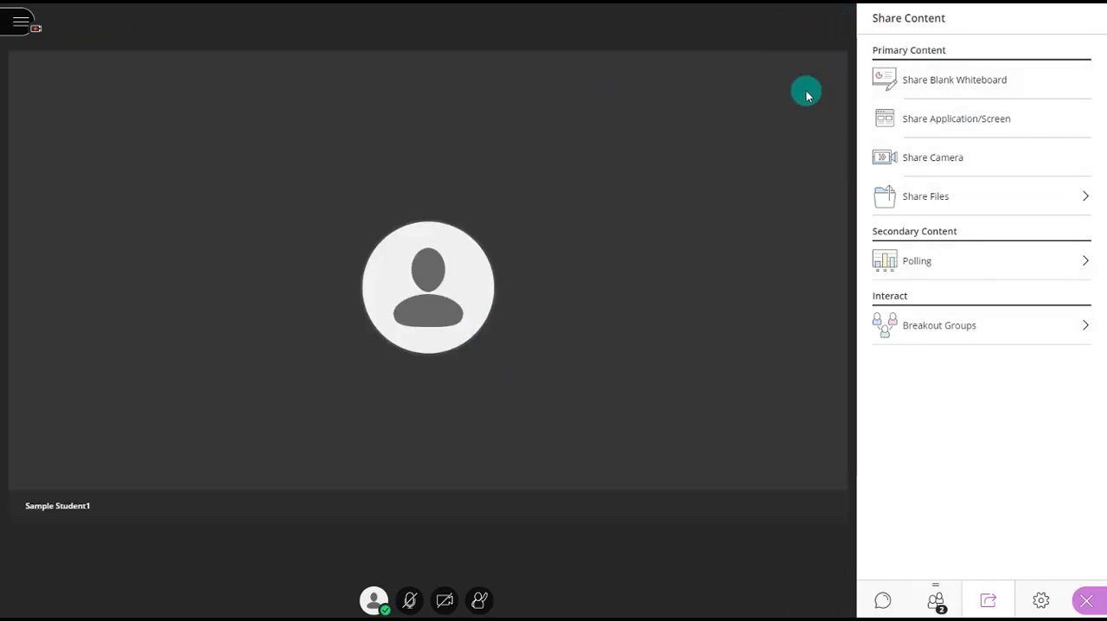
- Share the camera in the content presentation area, and end the camera sharing
{"action": "left_click", "coordinate": [945, 168]}
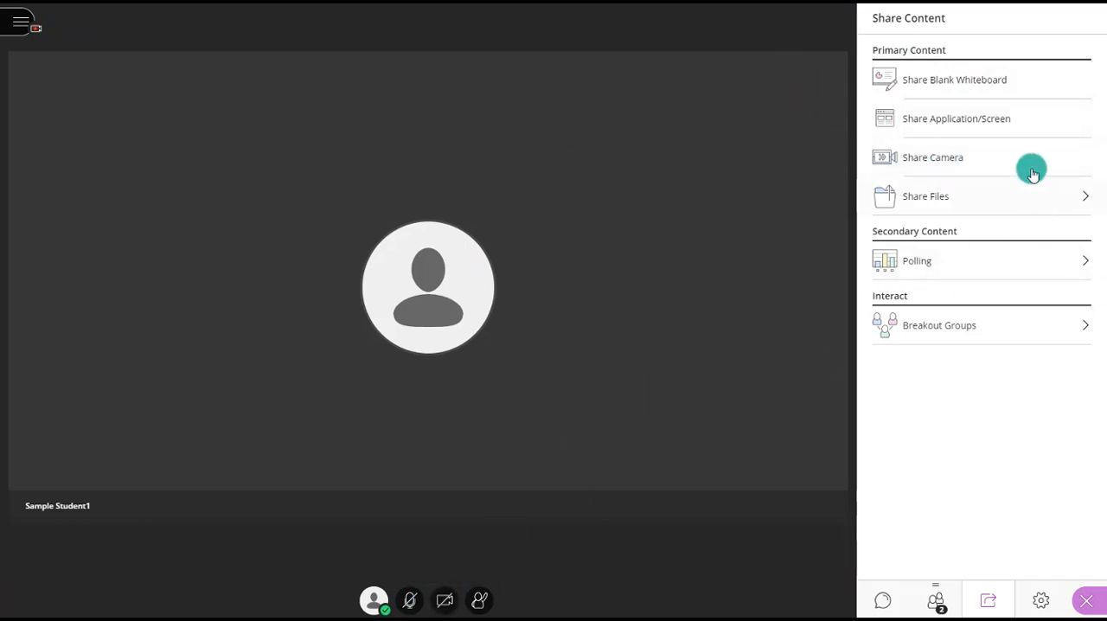
{"action": "left_click", "coordinate": [961, 161]}
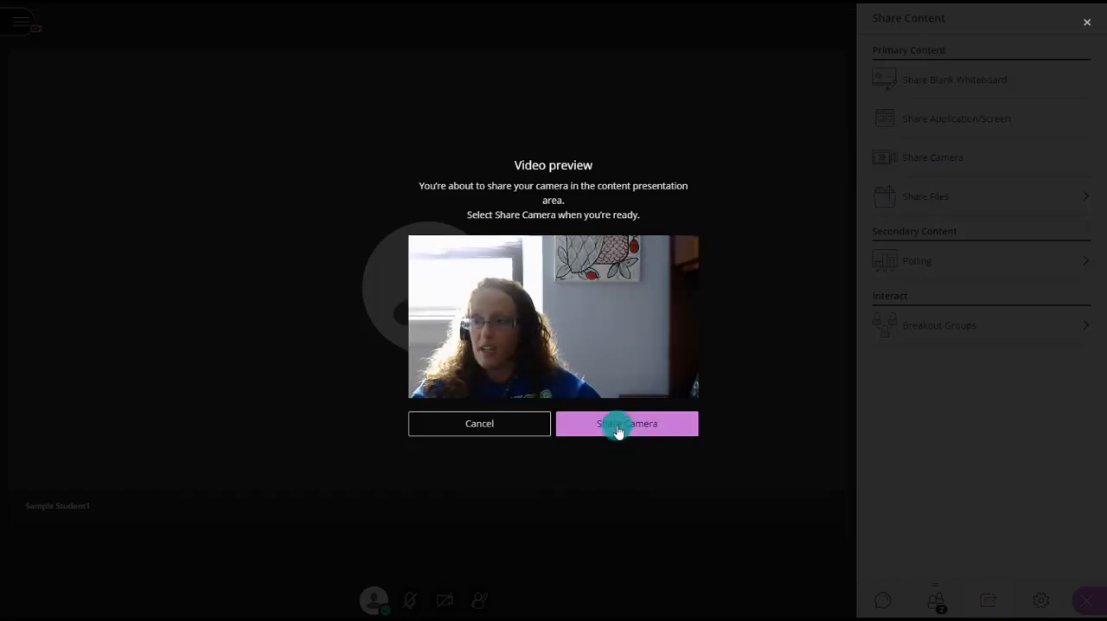
{"action": "left_click", "coordinate": [616, 427]}
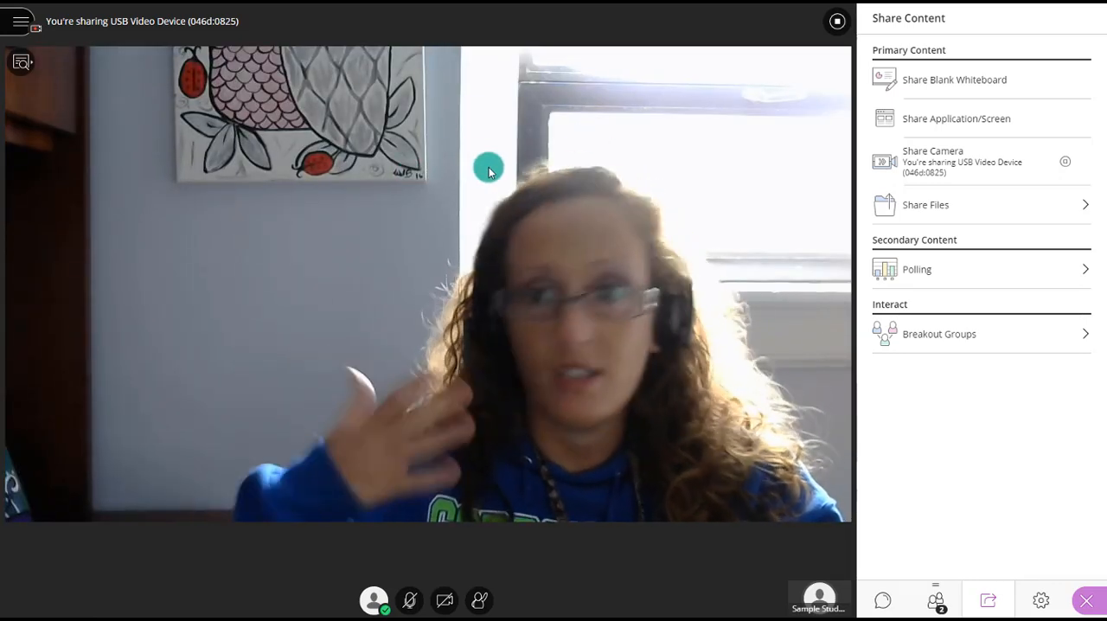
{"action": "left_click", "coordinate": [1067, 165]}
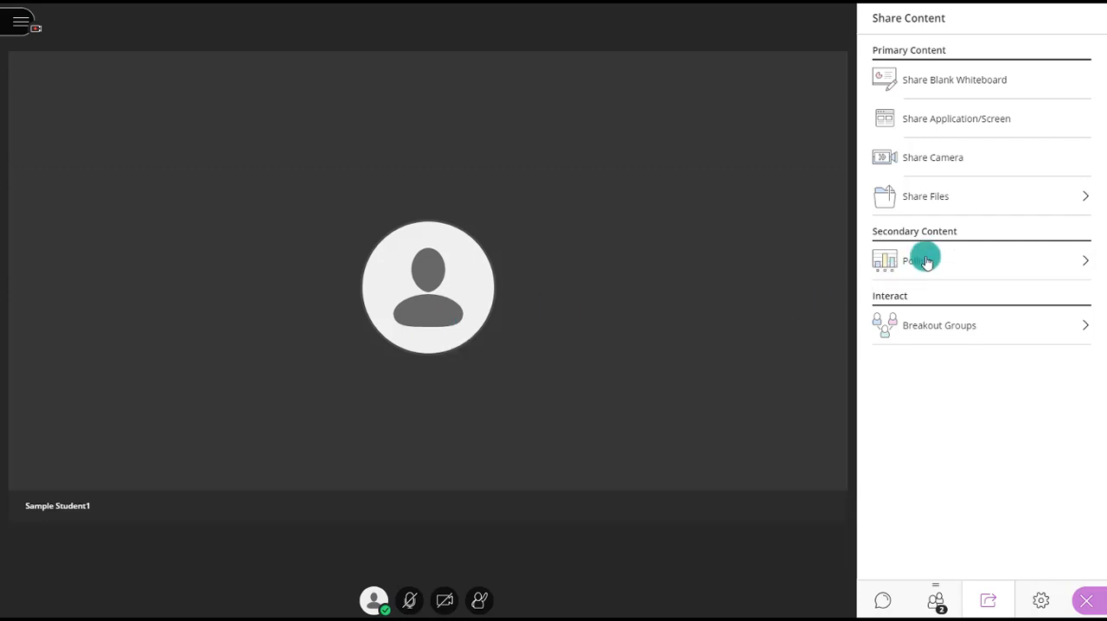
- Upload Technology K12.pptx to the meeting's shared files
{"action": "left_click", "coordinate": [934, 211]}
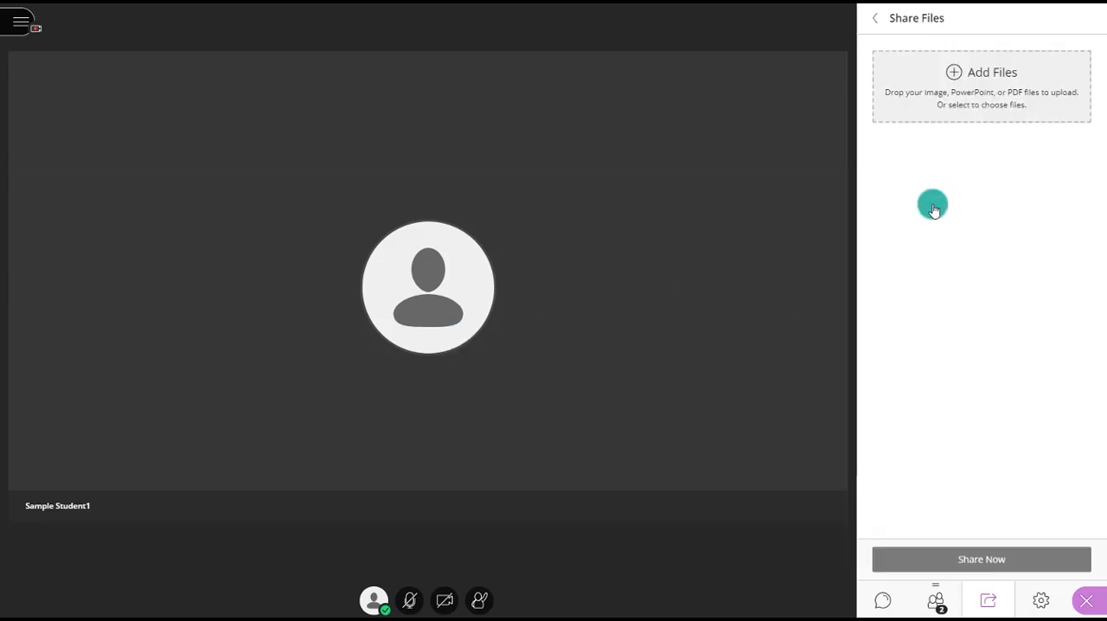
{"action": "left_click", "coordinate": [968, 82]}
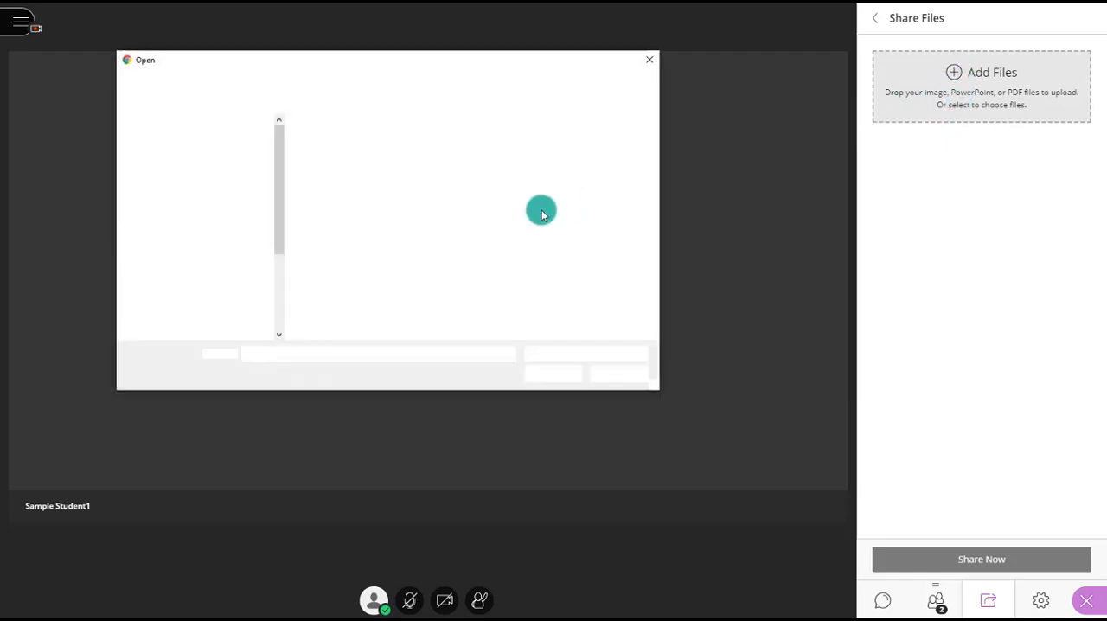
{"action": "scroll", "coordinate": [495, 238], "scroll_direction": "down", "scroll_amount": 1}
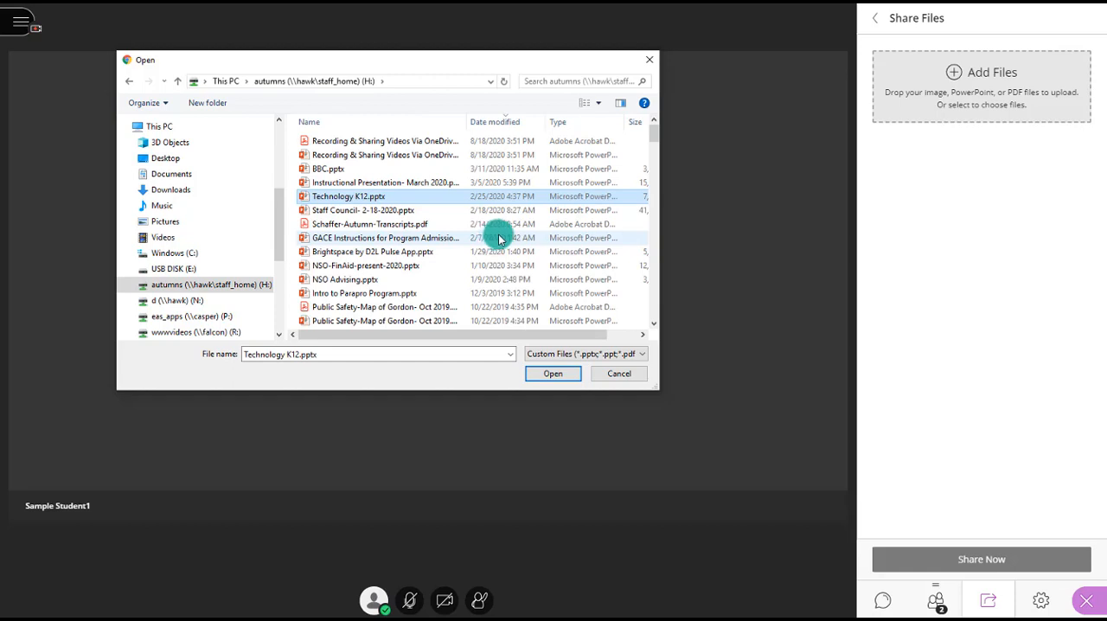
{"action": "left_click", "coordinate": [545, 373]}
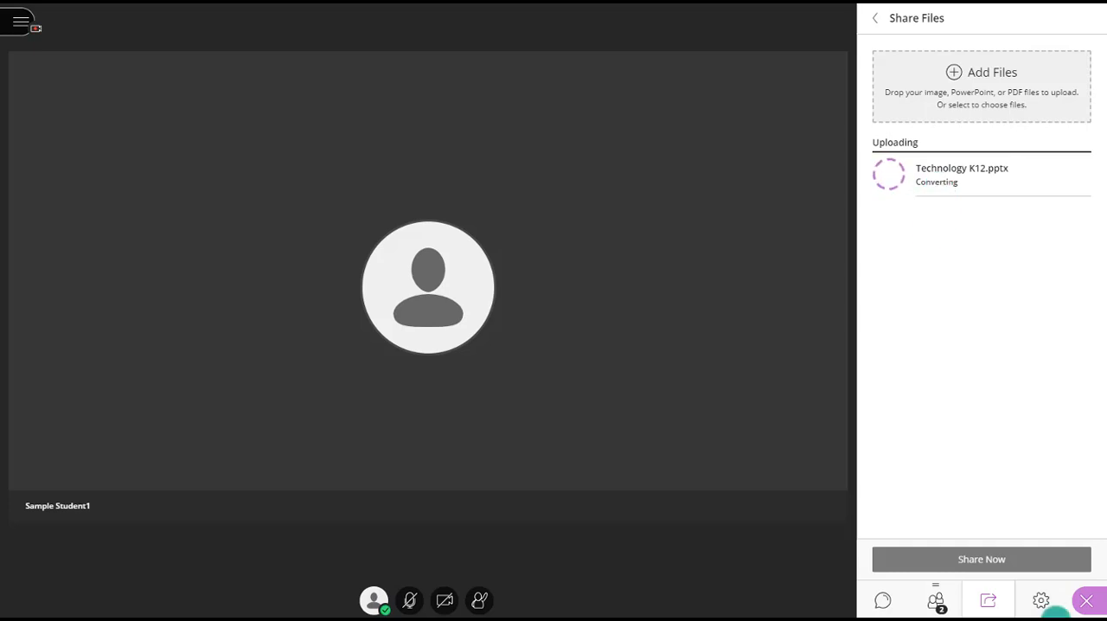
{"action": "left_click", "coordinate": [1085, 610]}
{"action": "left_click", "coordinate": [1081, 605]}
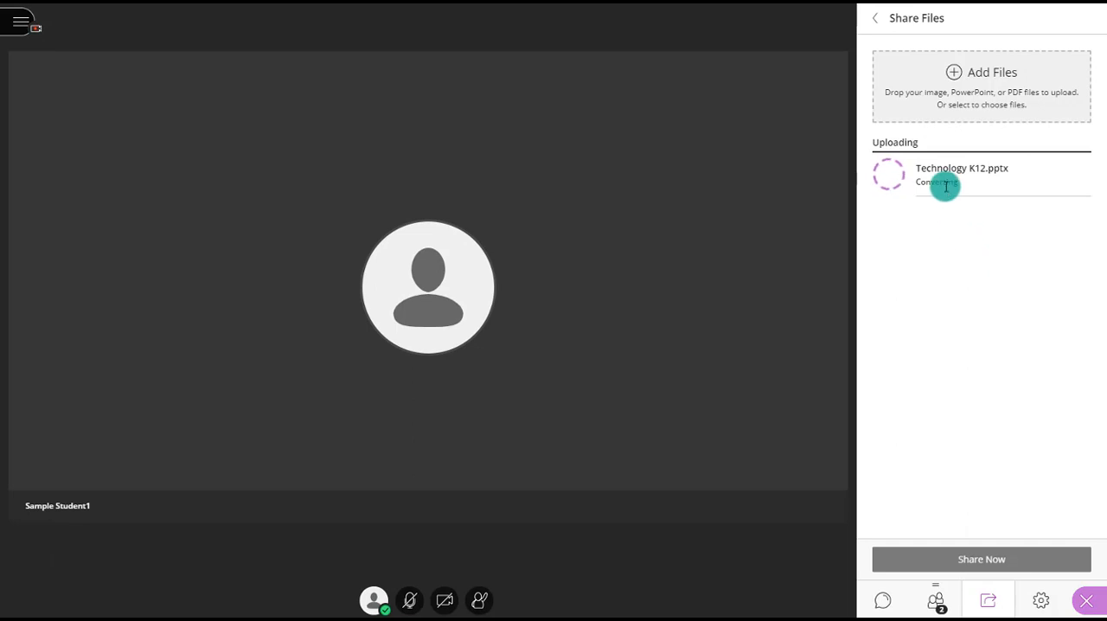
- Add Nursing 114.pdf as a second file to the meeting's shared files
{"action": "left_click", "coordinate": [979, 75]}
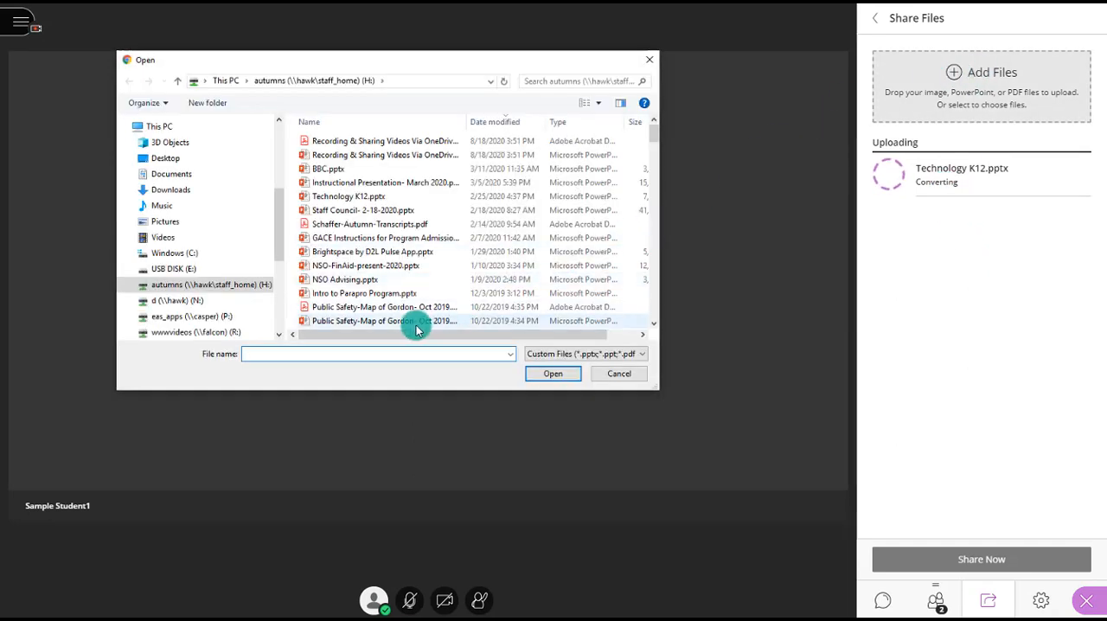
{"action": "scroll", "coordinate": [400, 313], "scroll_direction": "down", "scroll_amount": 2}
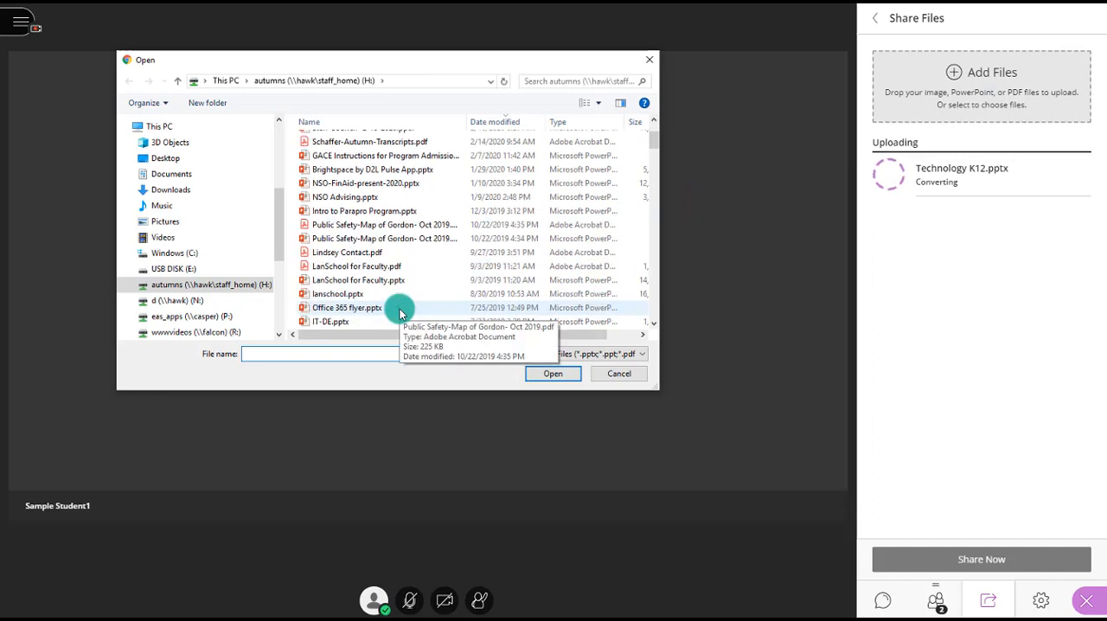
{"action": "scroll", "coordinate": [400, 313], "scroll_direction": "down", "scroll_amount": 1}
{"action": "scroll", "coordinate": [400, 313], "scroll_direction": "down", "scroll_amount": 1}
{"action": "scroll", "coordinate": [400, 313], "scroll_direction": "down", "scroll_amount": 1}
{"action": "left_click", "coordinate": [401, 310]}
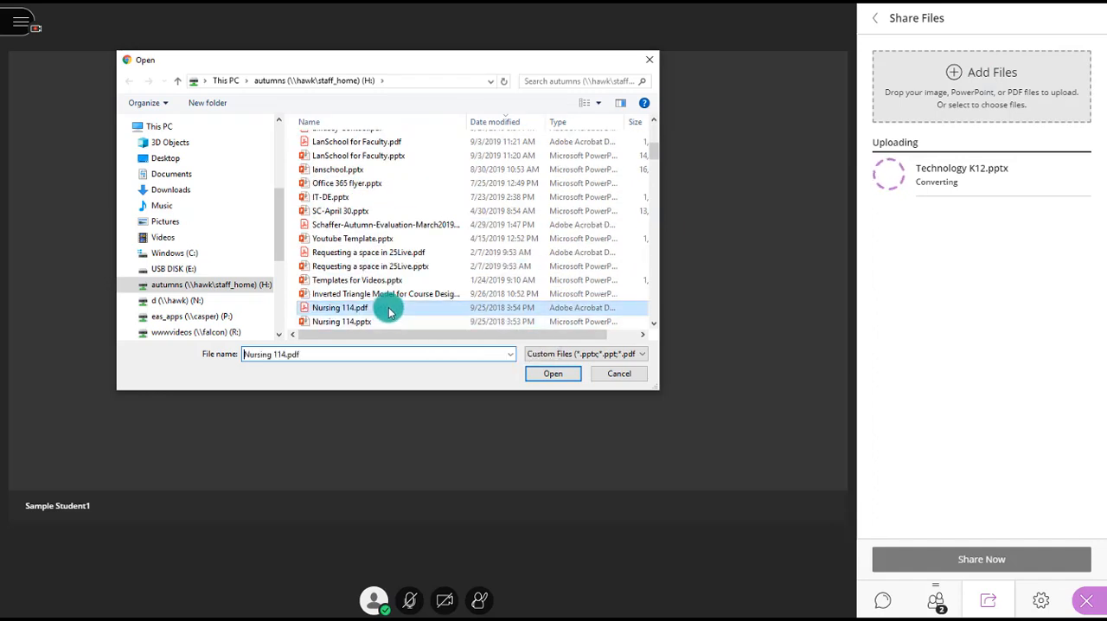
{"action": "left_click", "coordinate": [543, 378]}
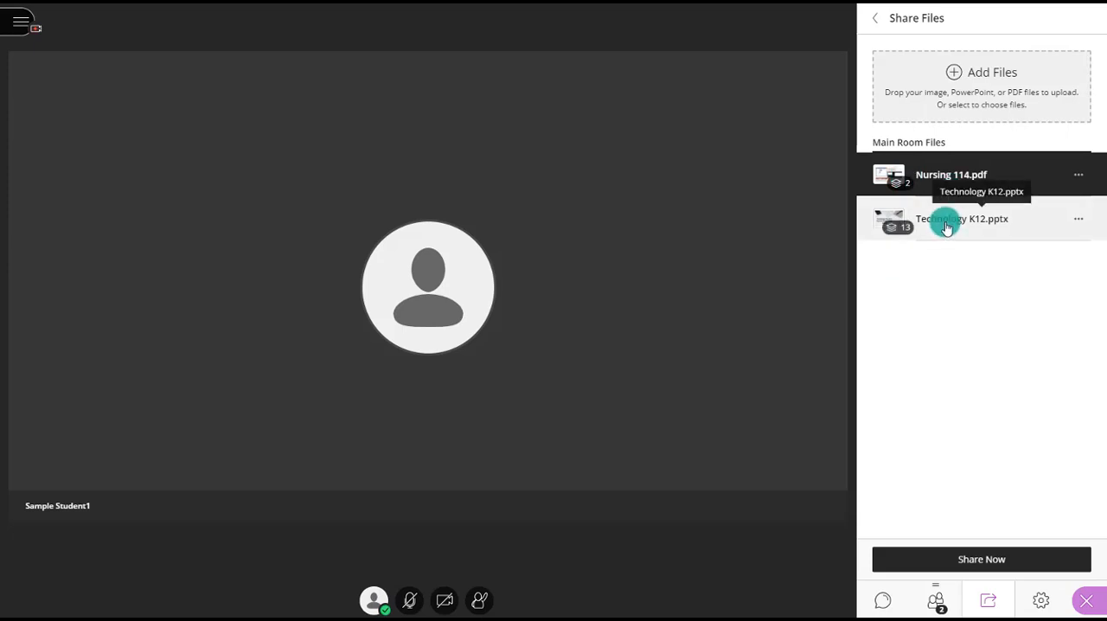
- Share Technology K12.pptx starting from its first slide, and page forward to slide 3 and back to slide 2
{"action": "left_click", "coordinate": [946, 222]}
{"action": "left_click", "coordinate": [964, 563]}
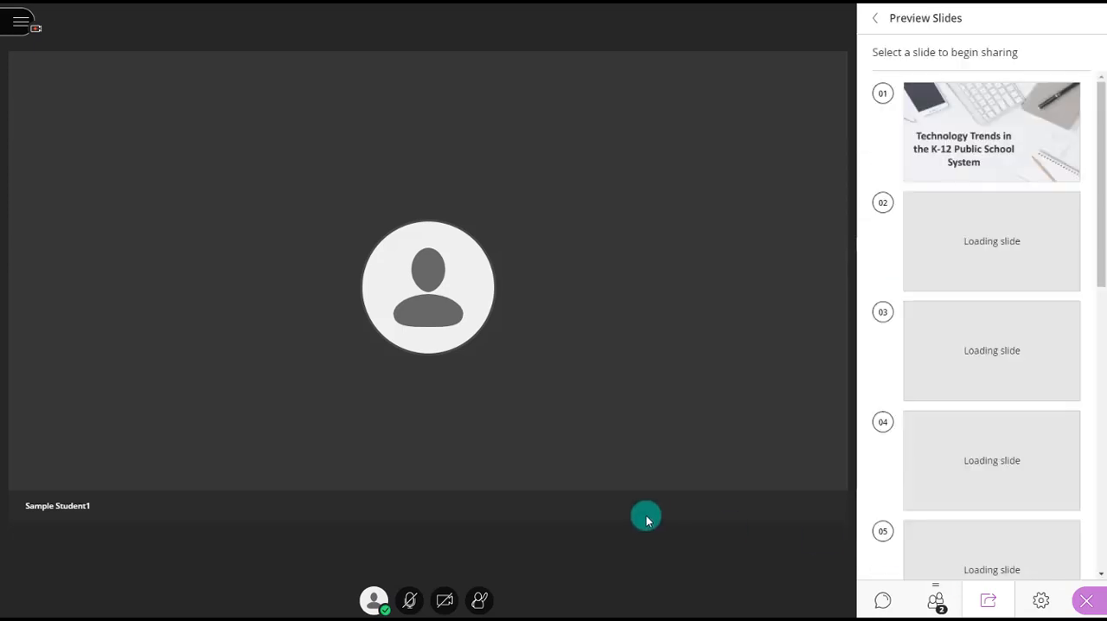
{"action": "left_click", "coordinate": [1032, 145]}
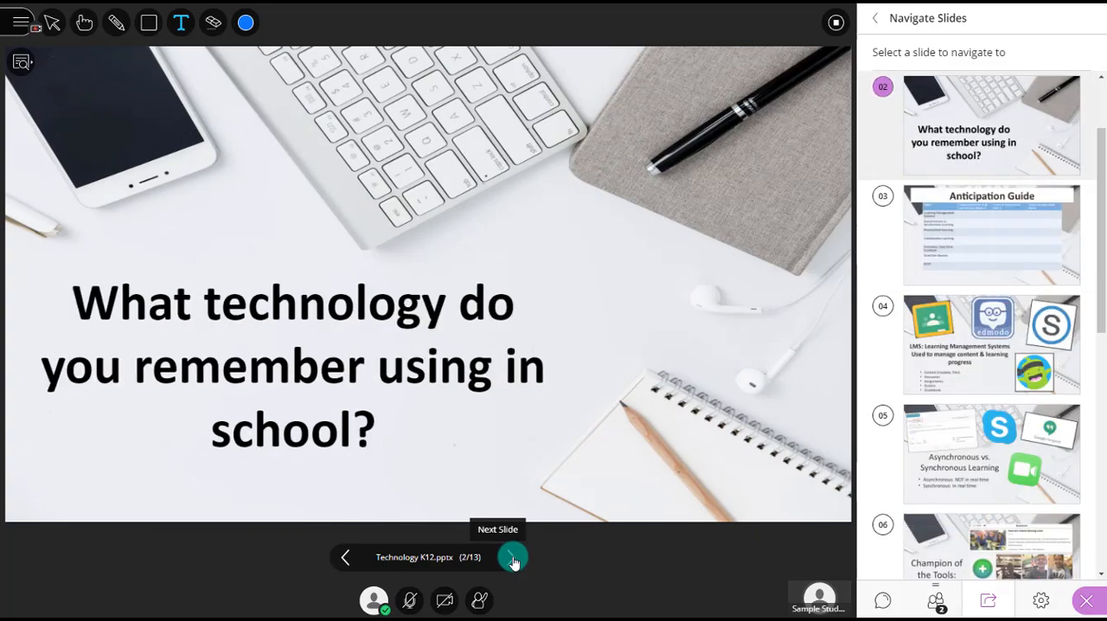
{"action": "left_click", "coordinate": [513, 559]}
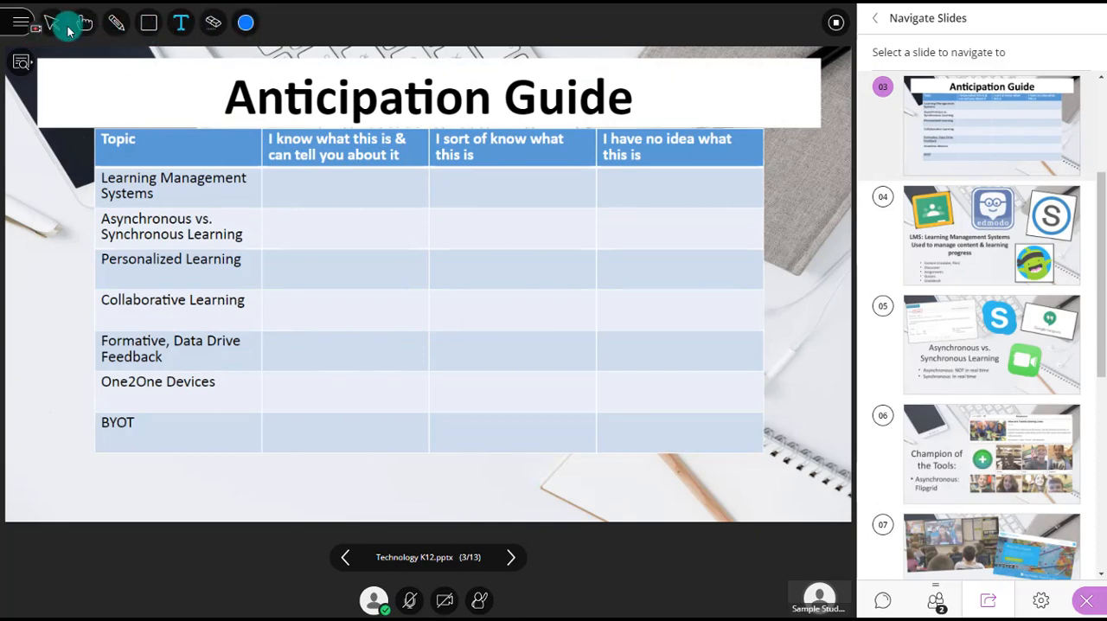
{"action": "left_click", "coordinate": [345, 557]}
- Choose the pencil tool for annotating slide 2
{"action": "left_click", "coordinate": [116, 22]}
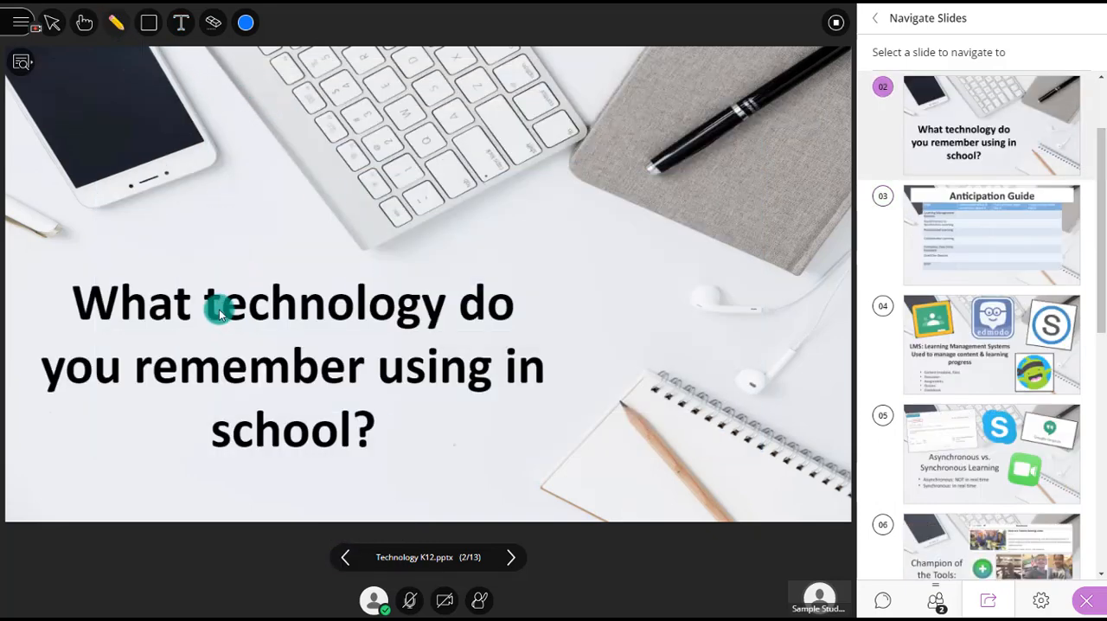
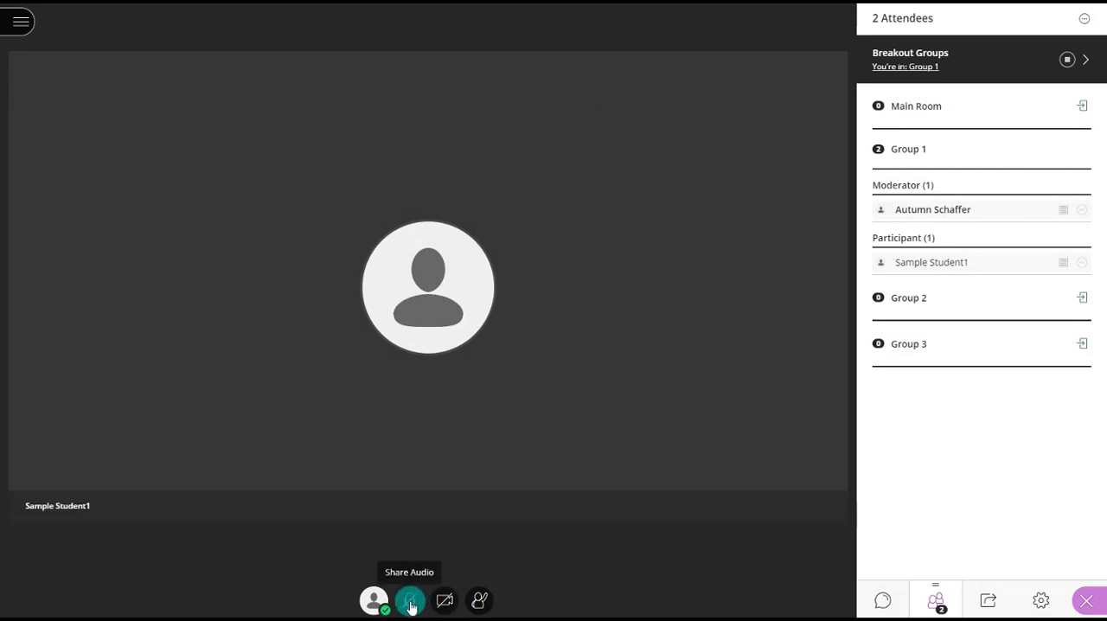
- Move the moderator from breakout Group 1 to Group 2, apply the update, and end the breakout groups
{"action": "left_click", "coordinate": [988, 598]}
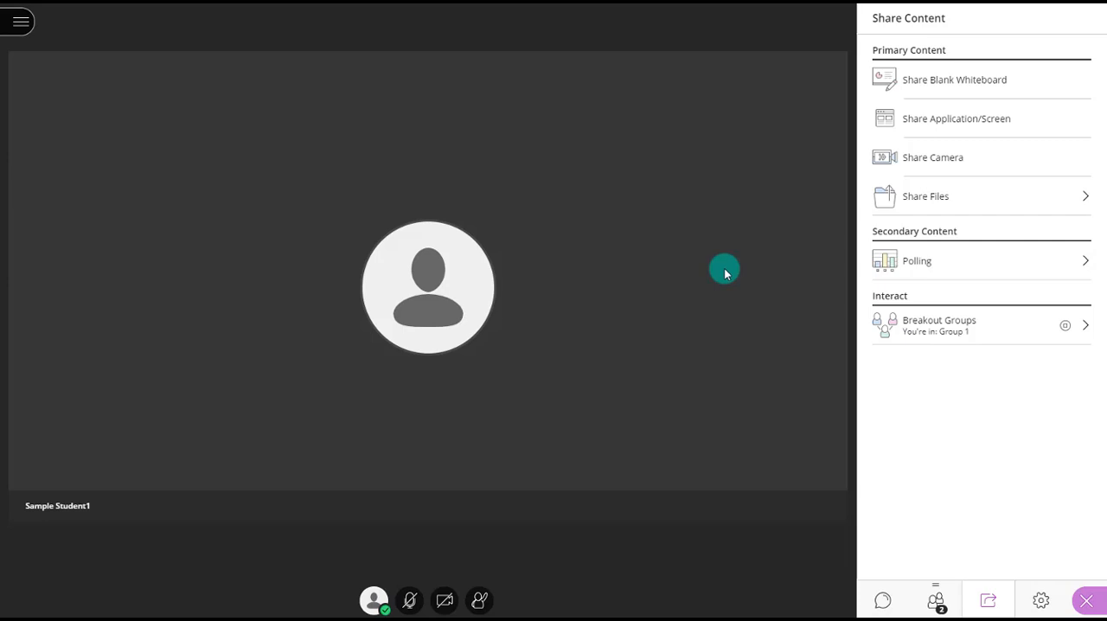
{"action": "left_click", "coordinate": [914, 321]}
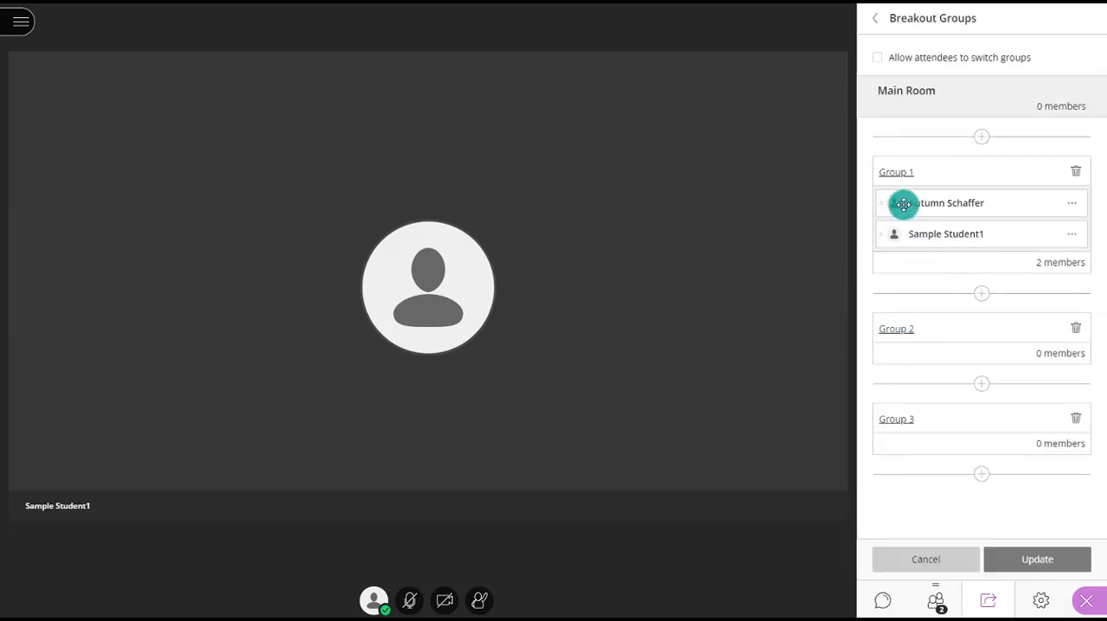
{"action": "mouse_move", "coordinate": [903, 203]}
{"action": "left_mouse_down"}
{"action": "mouse_move", "coordinate": [910, 227]}
{"action": "mouse_move", "coordinate": [914, 209]}
{"action": "left_mouse_up"}
{"action": "left_click", "coordinate": [1050, 559]}
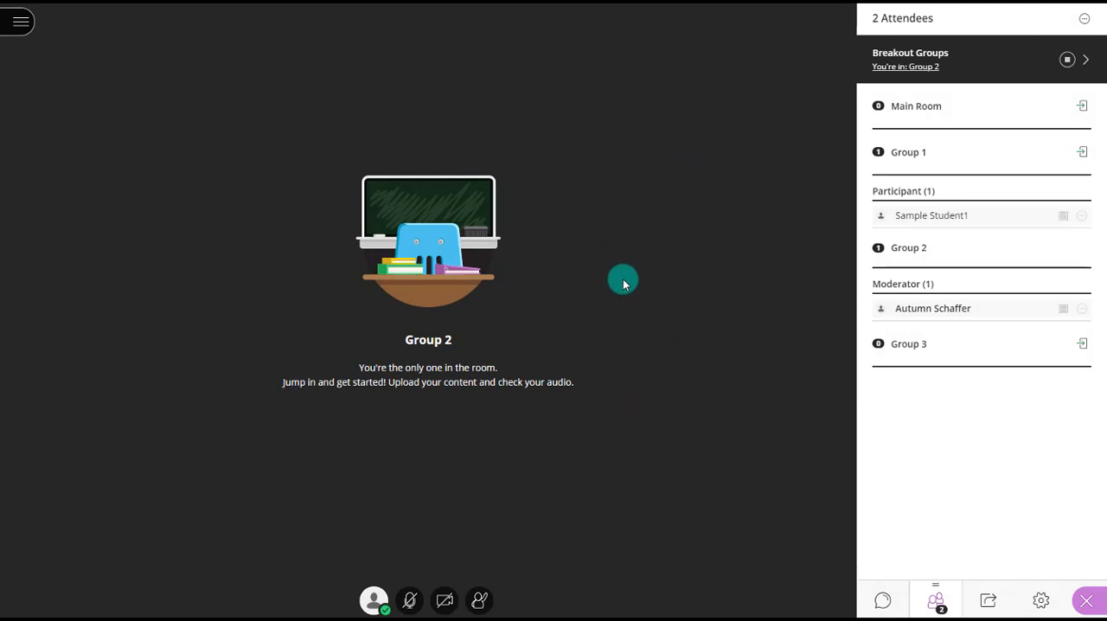
{"action": "left_click", "coordinate": [1067, 63]}
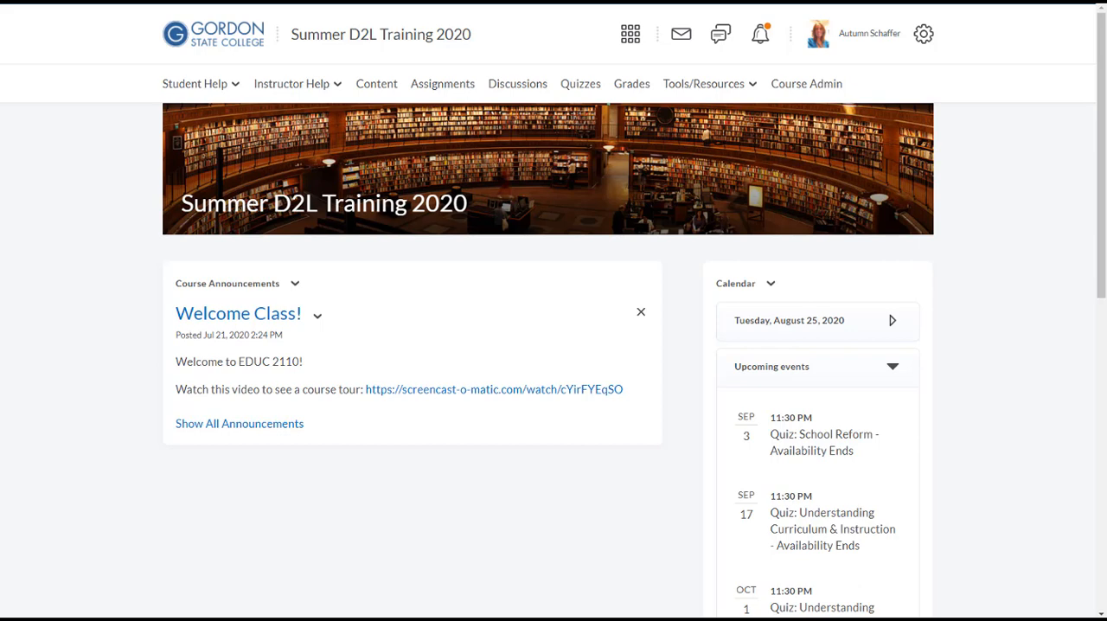
- Open Blackboard Collaborate- Ultra from the Ultra- Meet Live Here for Teaching Session module and display its recordings
{"action": "left_click", "coordinate": [377, 85]}
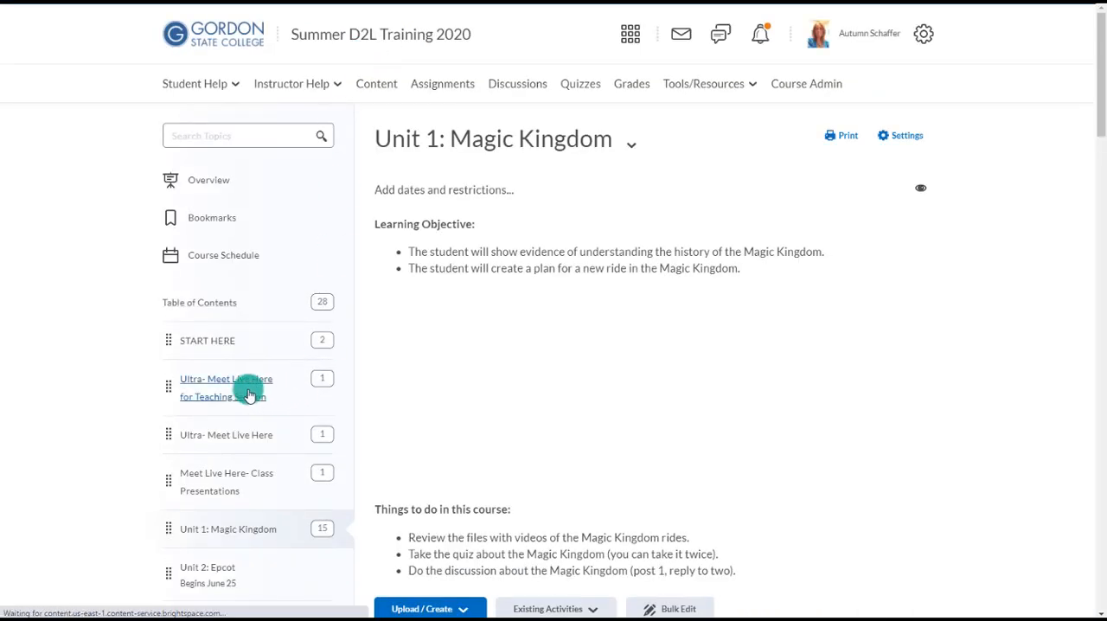
{"action": "left_click", "coordinate": [249, 395]}
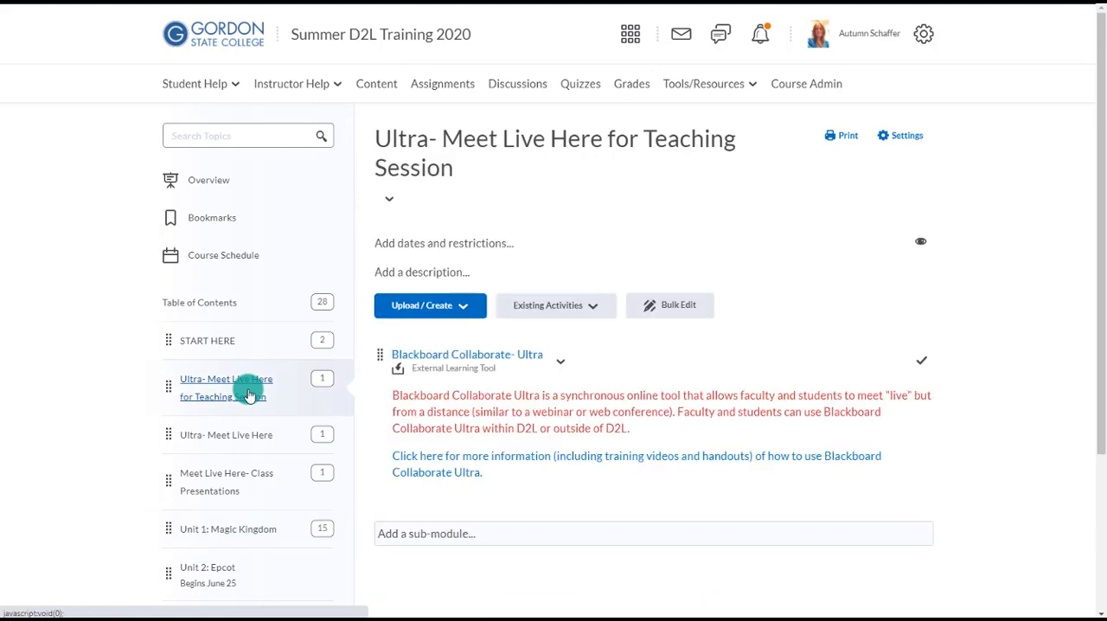
{"action": "left_click", "coordinate": [409, 362]}
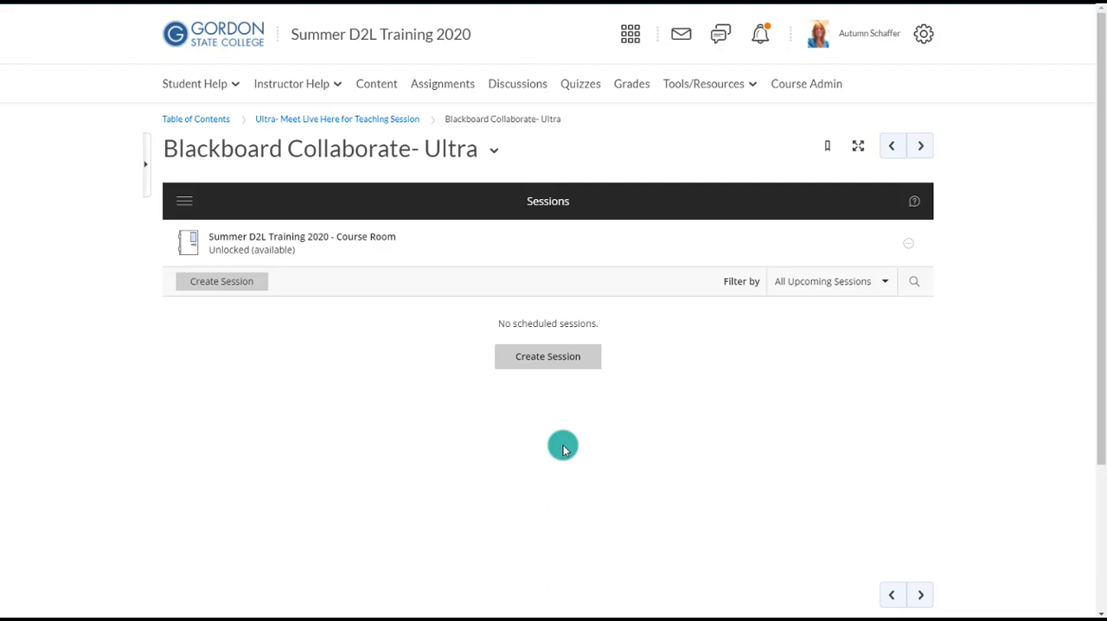
{"action": "left_click", "coordinate": [182, 209]}
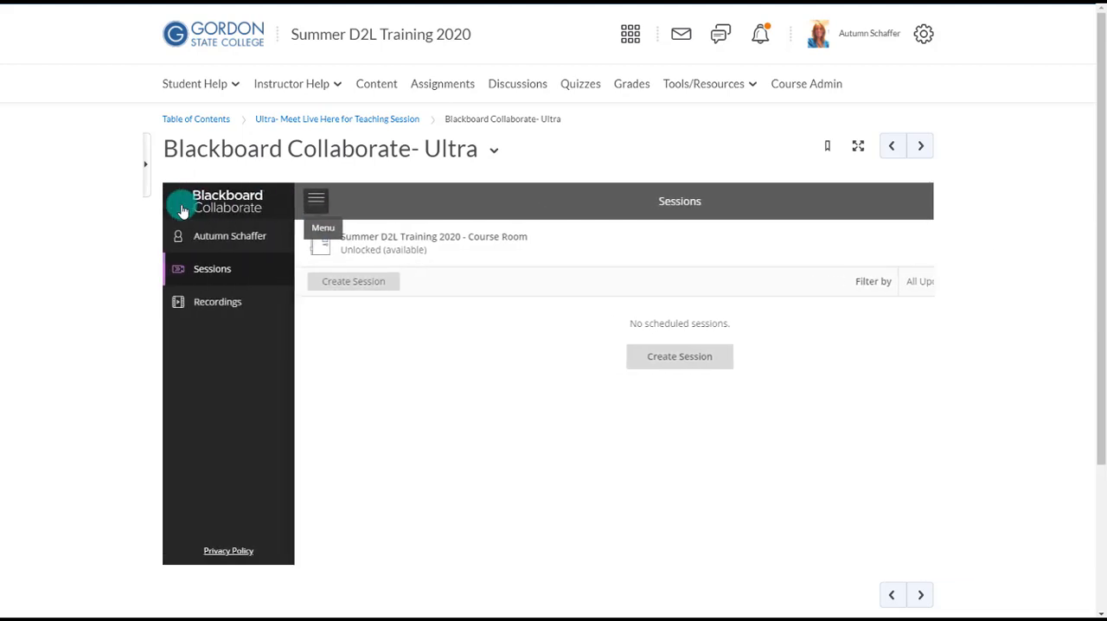
{"action": "left_click", "coordinate": [247, 306]}
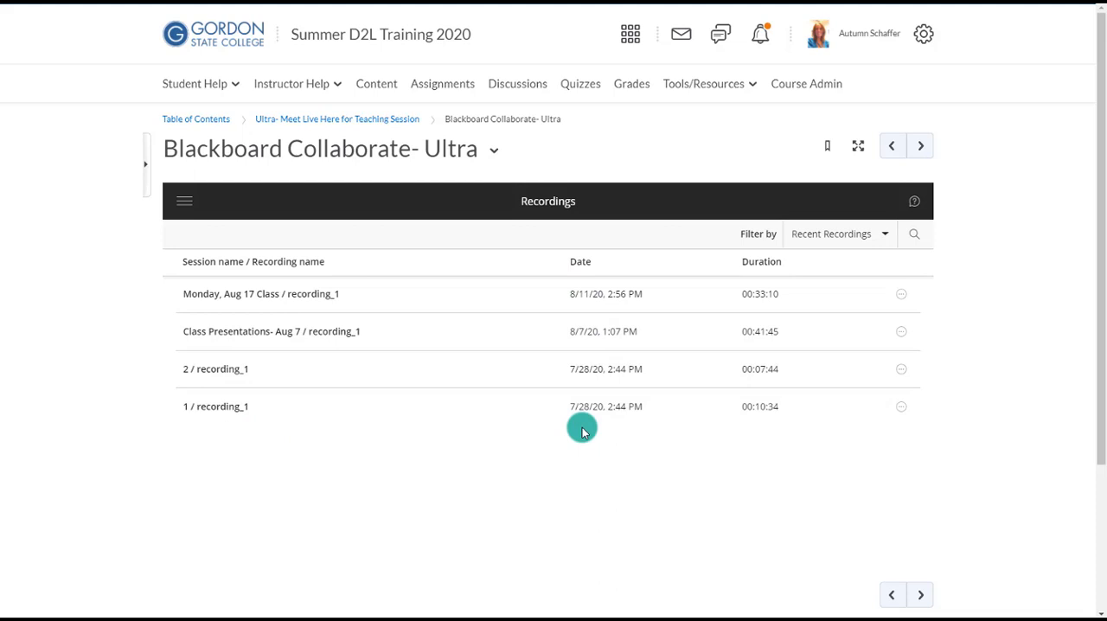
- Filter the recordings by date range, starting from 5/1/20, and look through the listed recordings
{"action": "left_click", "coordinate": [796, 234]}
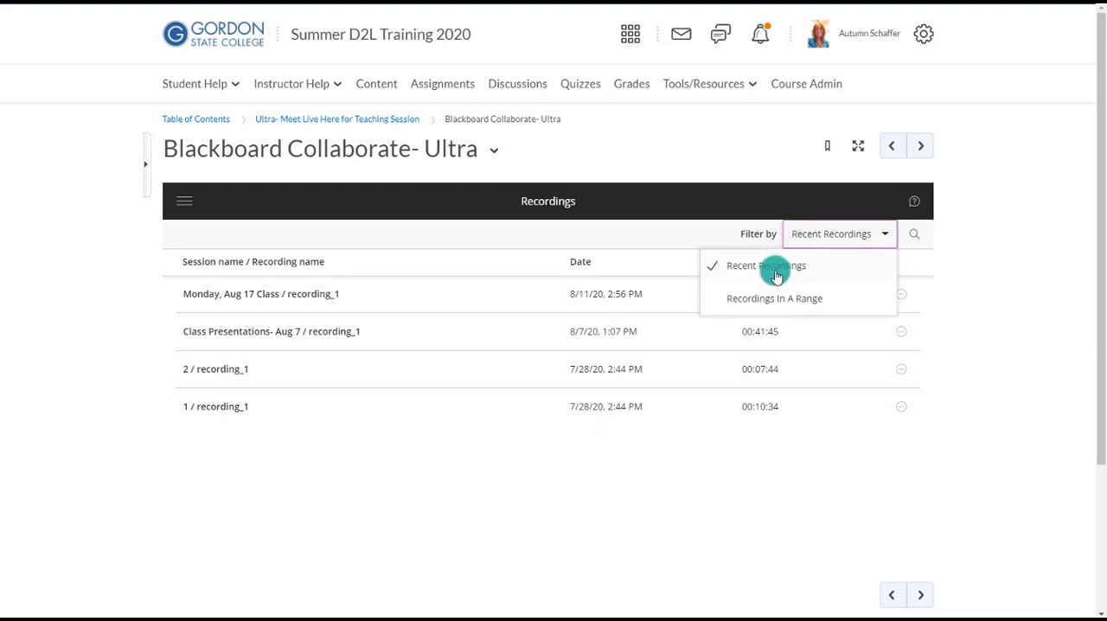
{"action": "left_click", "coordinate": [766, 298]}
{"action": "left_click", "coordinate": [226, 271]}
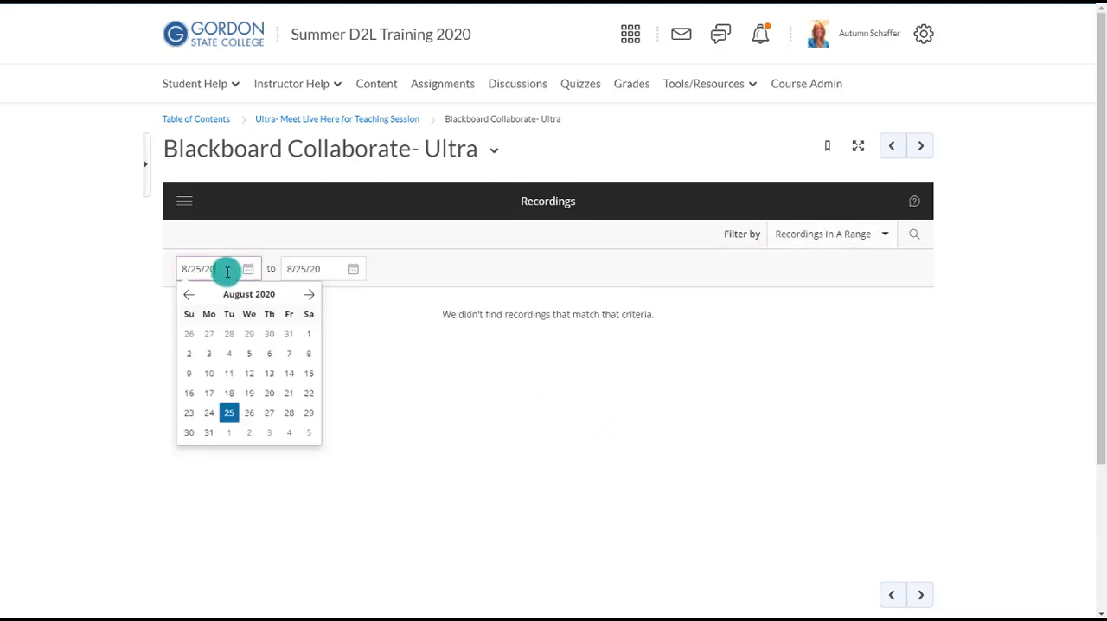
{"action": "left_click", "coordinate": [189, 294]}
{"action": "left_click", "coordinate": [188, 295]}
{"action": "left_click", "coordinate": [189, 294]}
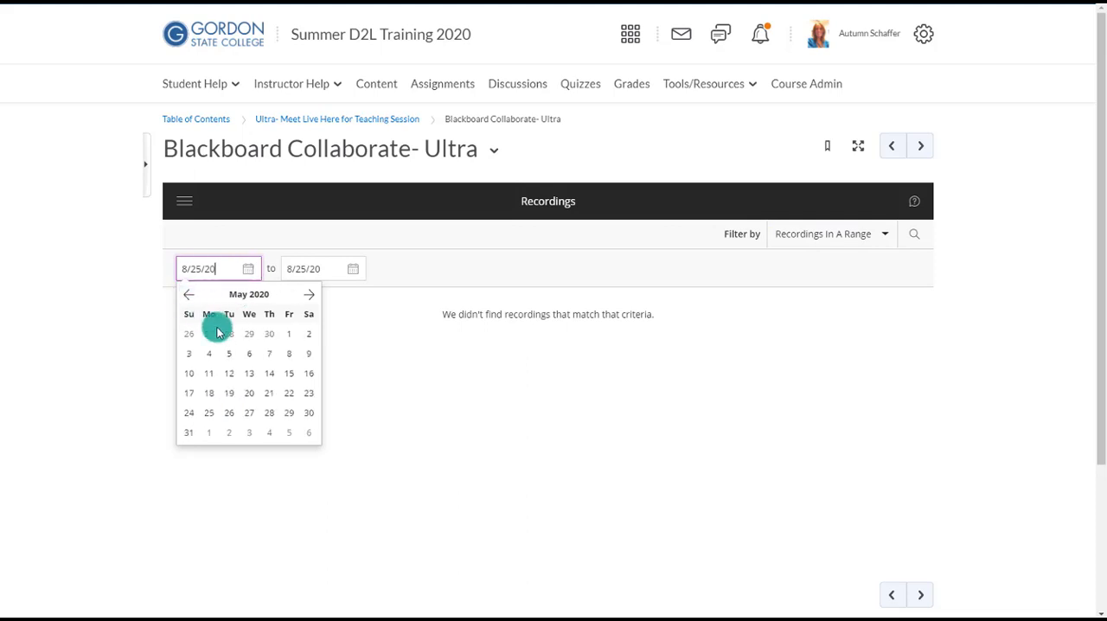
{"action": "left_click", "coordinate": [289, 334]}
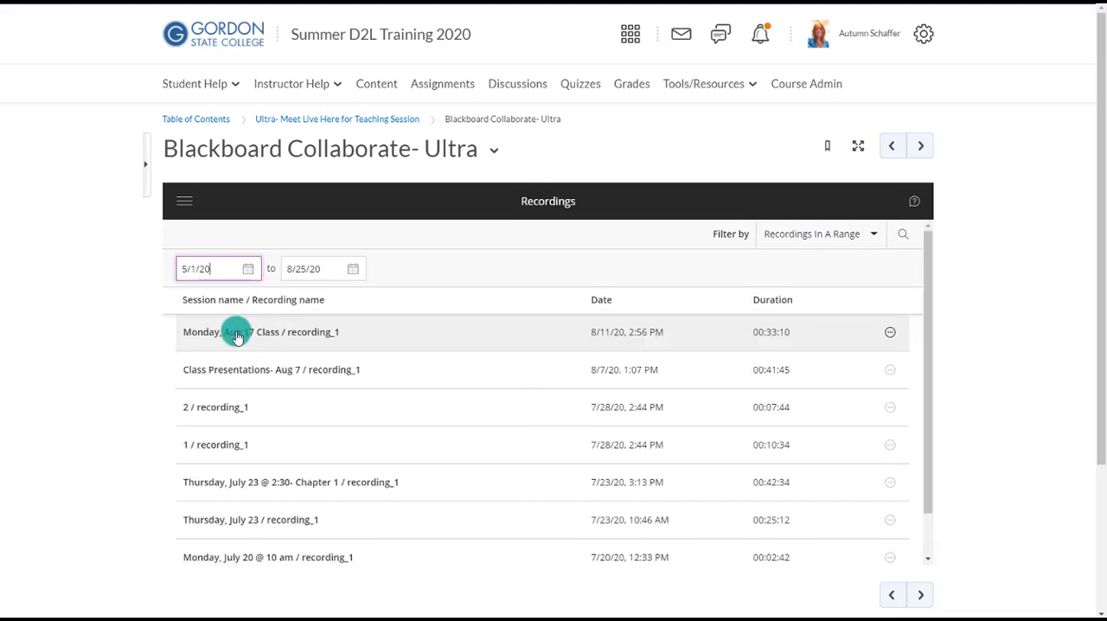
{"action": "scroll", "coordinate": [234, 378], "scroll_direction": "down", "scroll_amount": 3}
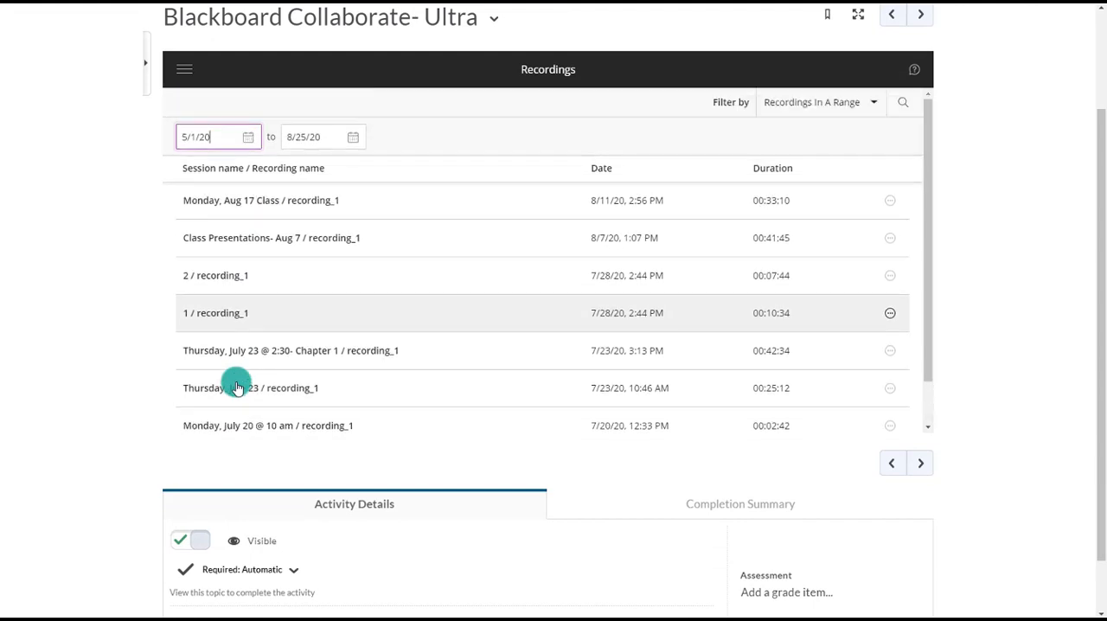
{"action": "scroll", "coordinate": [236, 384], "scroll_direction": "up", "scroll_amount": 3}
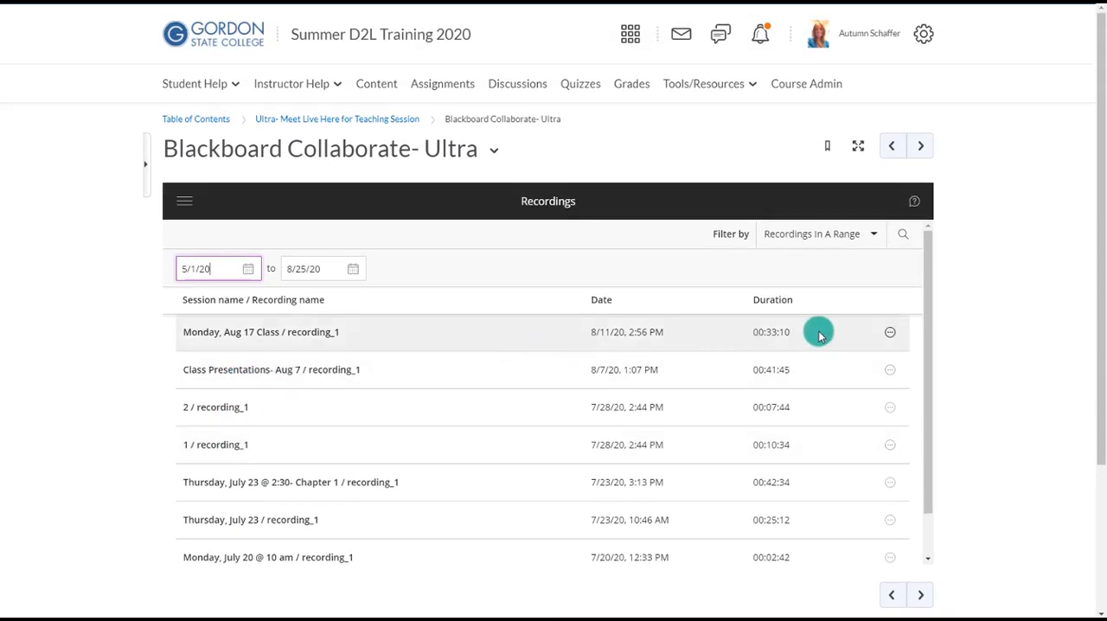
- Copy the link of the Monday, Aug 17 Class recording and open it in a new browser tab
{"action": "left_click", "coordinate": [890, 332]}
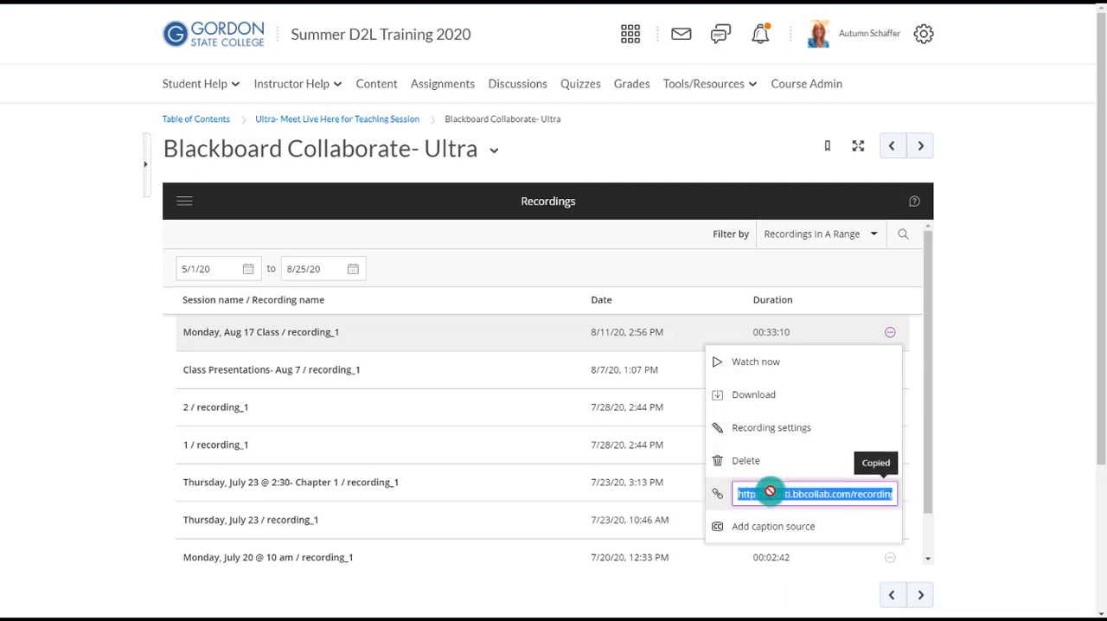
{"action": "right_click", "coordinate": [772, 495]}
{"action": "left_click", "coordinate": [780, 502]}
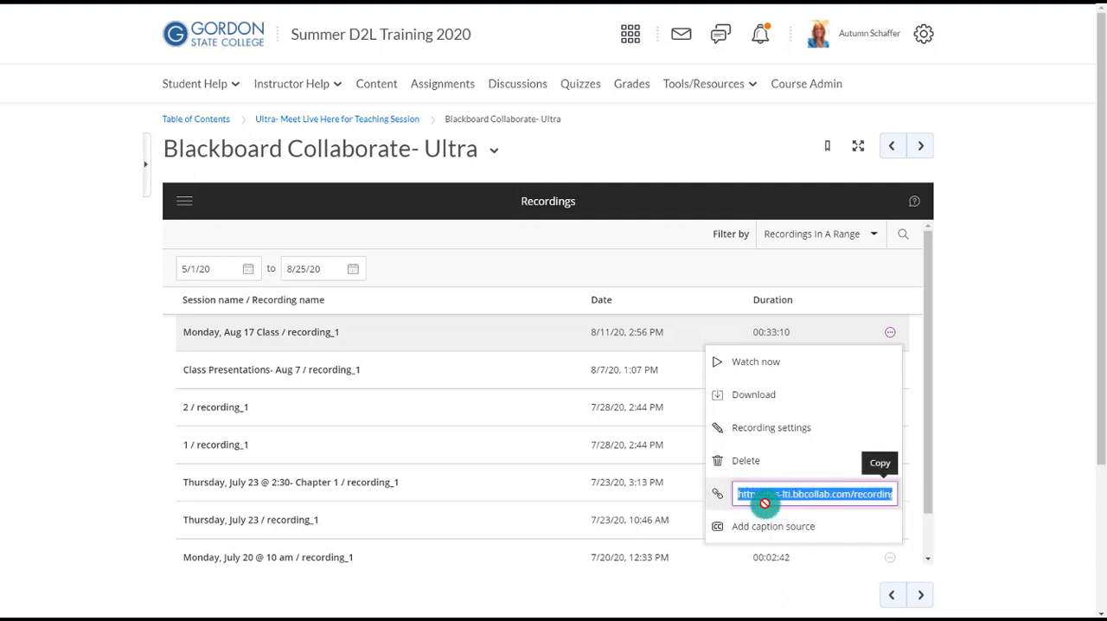
{"action": "left_click", "coordinate": [236, 52]}
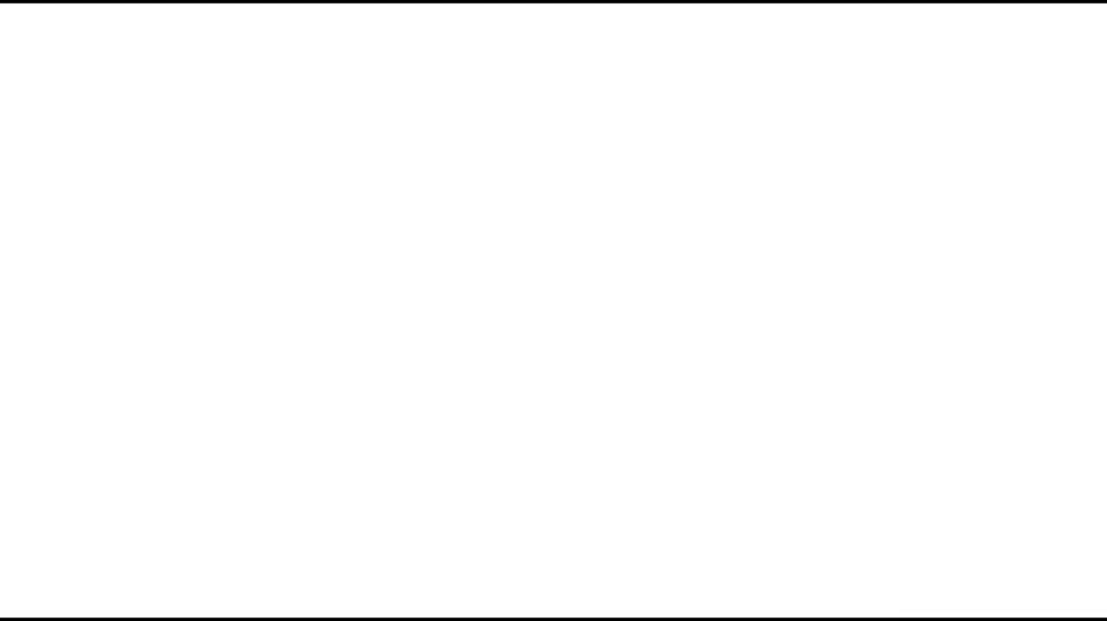
{"action": "right_click", "coordinate": [210, 16]}
{"action": "left_click", "coordinate": [221, 74]}
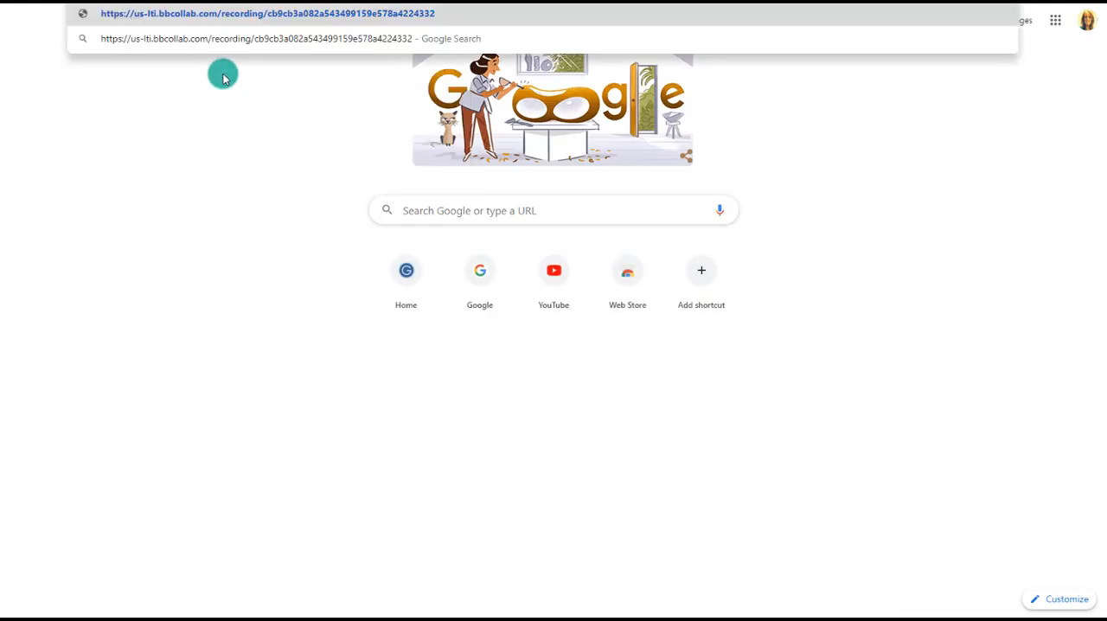
{"action": "key", "text": "Return"}
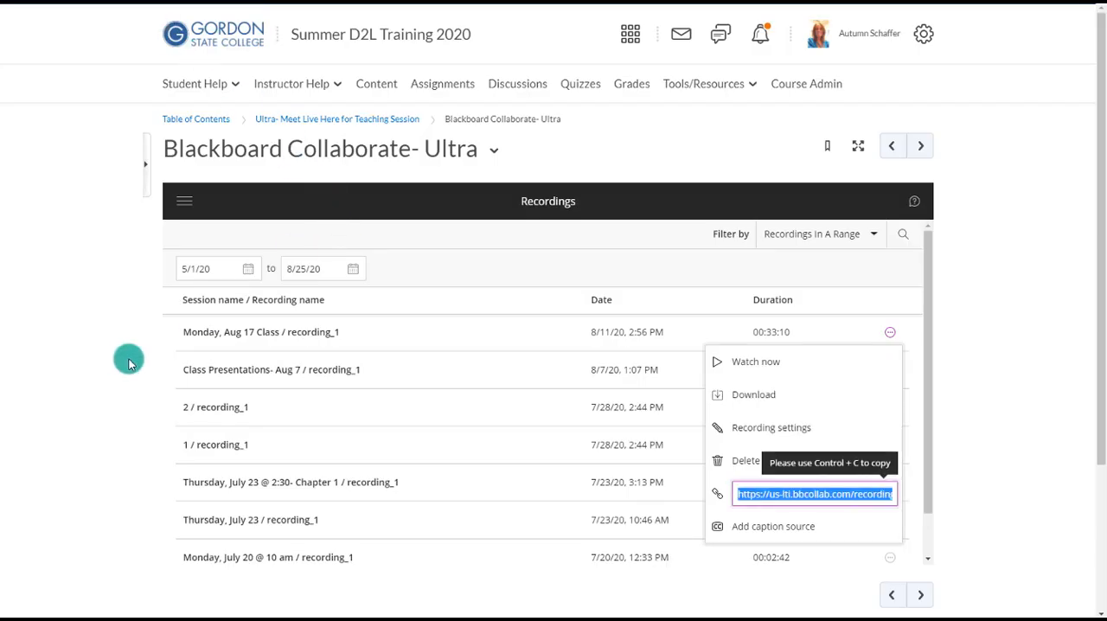
- Play the Monday, Aug 17 Class recording briefly, pause it, and access its volume control
{"action": "left_click", "coordinate": [115, 359]}
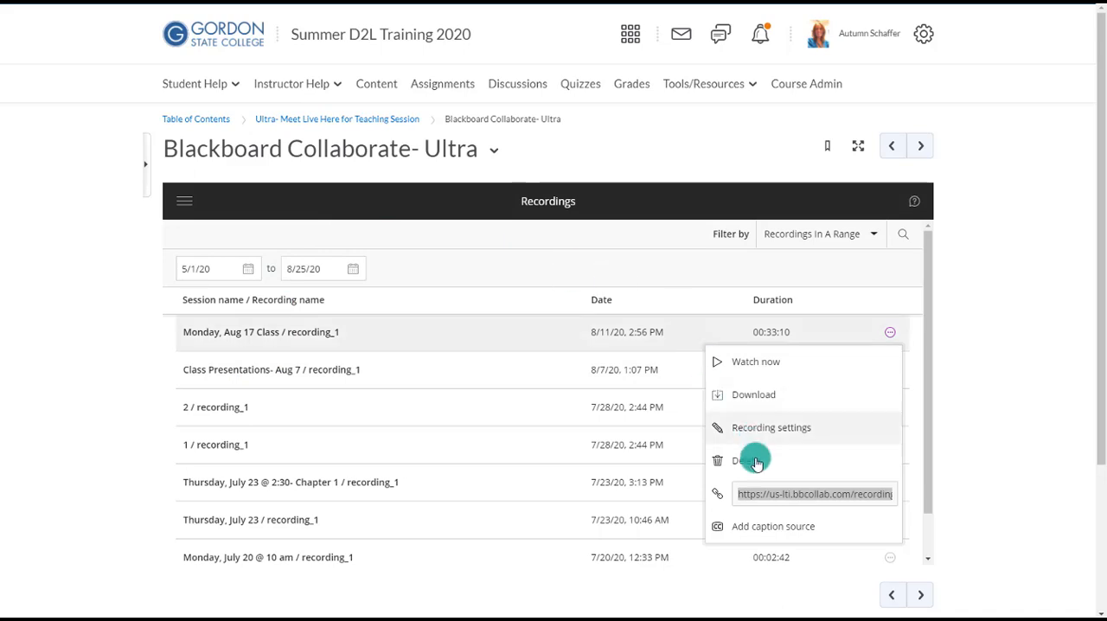
{"action": "left_click", "coordinate": [759, 494]}
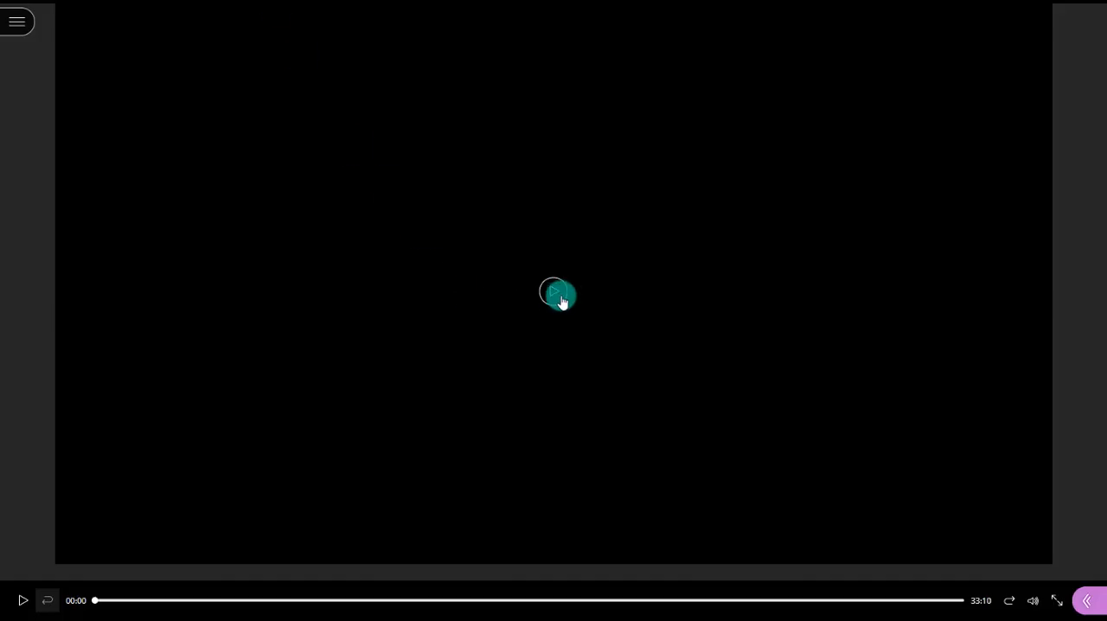
{"action": "left_click", "coordinate": [559, 295]}
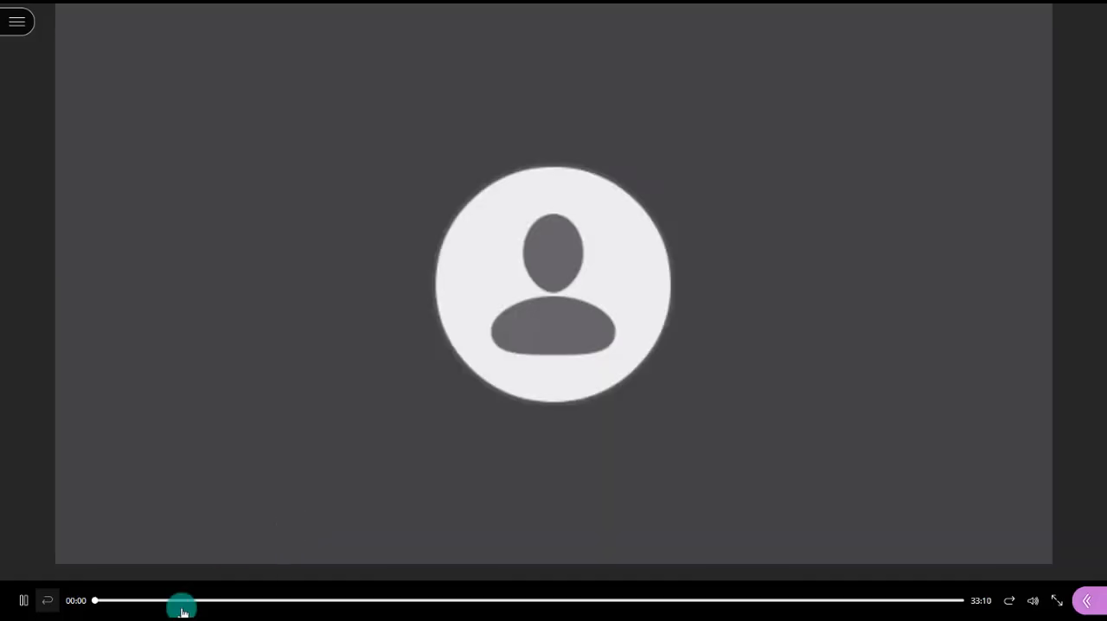
{"action": "left_click", "coordinate": [24, 600]}
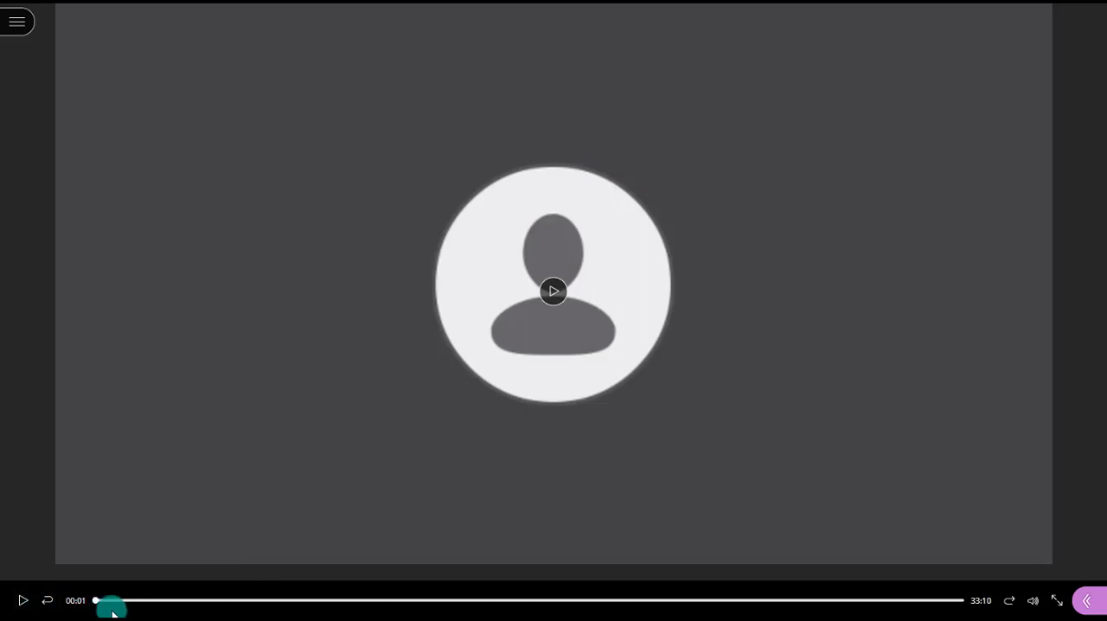
{"action": "left_click", "coordinate": [1033, 605]}
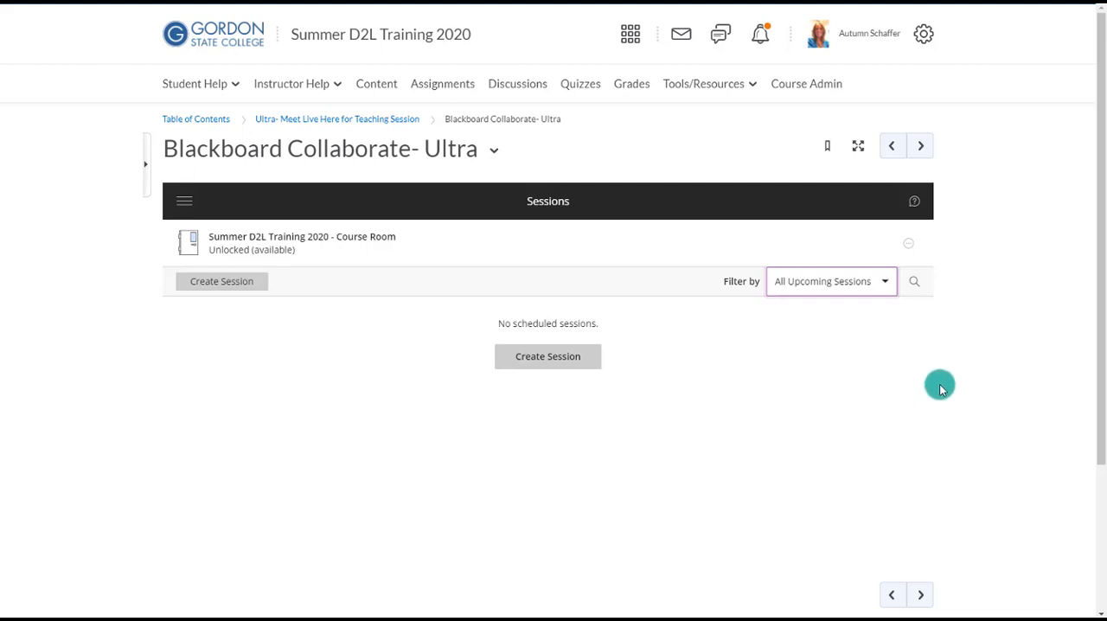
- Reopen Blackboard Collaborate- Ultra from the course content and filter its sessions to All Previous Sessions
{"action": "left_click", "coordinate": [378, 82]}
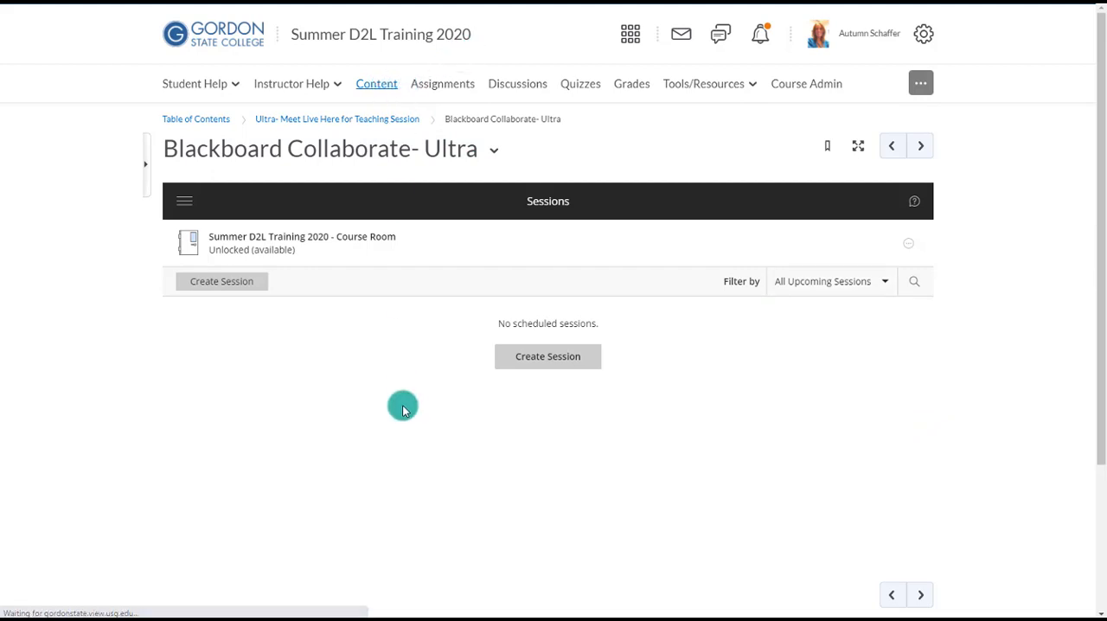
{"action": "left_click", "coordinate": [408, 356]}
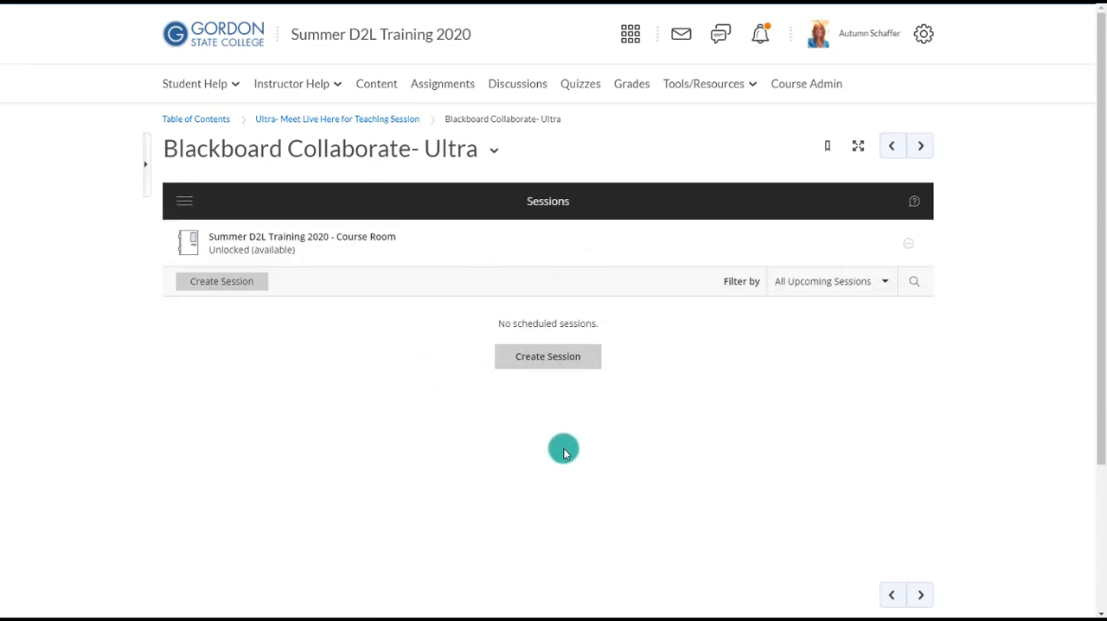
{"action": "left_click", "coordinate": [830, 283]}
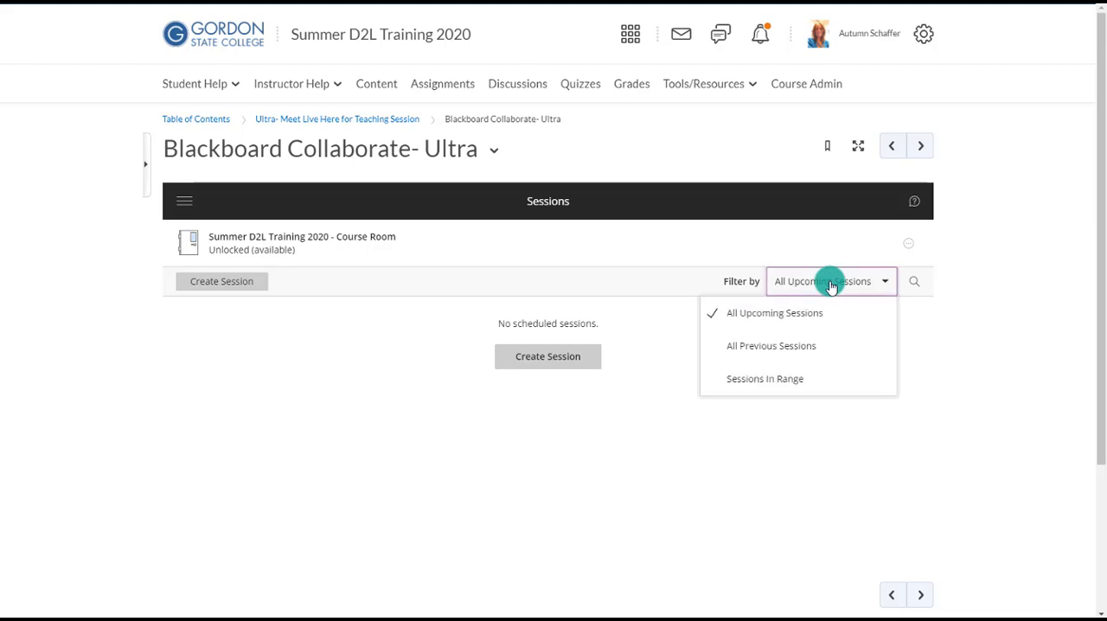
{"action": "left_click", "coordinate": [791, 348]}
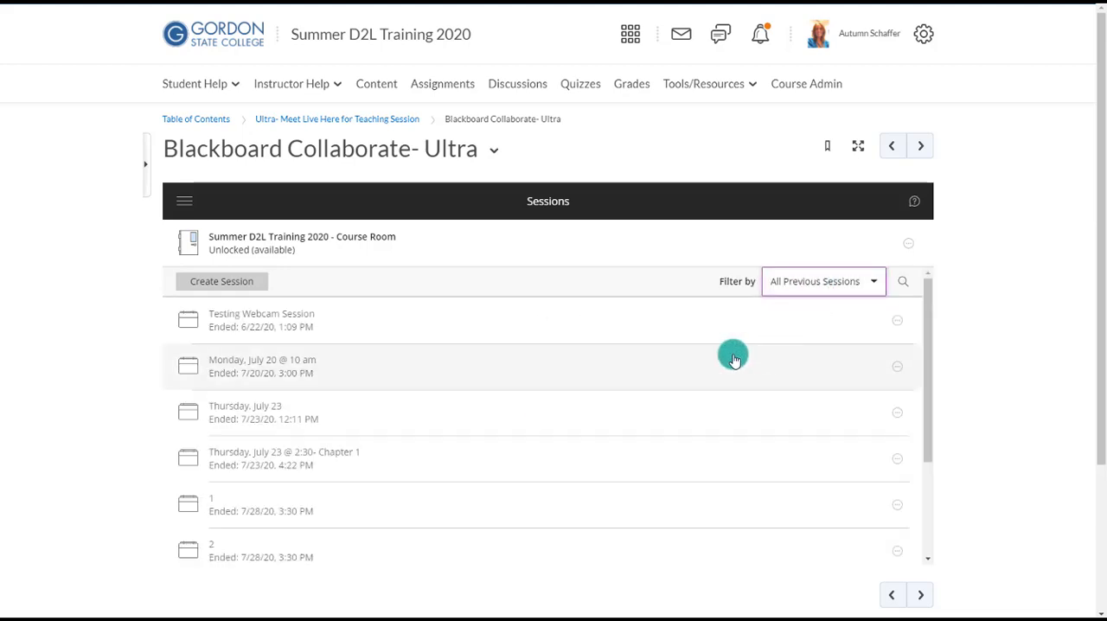
- View the reports for the Monday, July 20 @ 10 am session and open the attendance report starting at 12:30 PM
{"action": "left_click", "coordinate": [897, 370]}
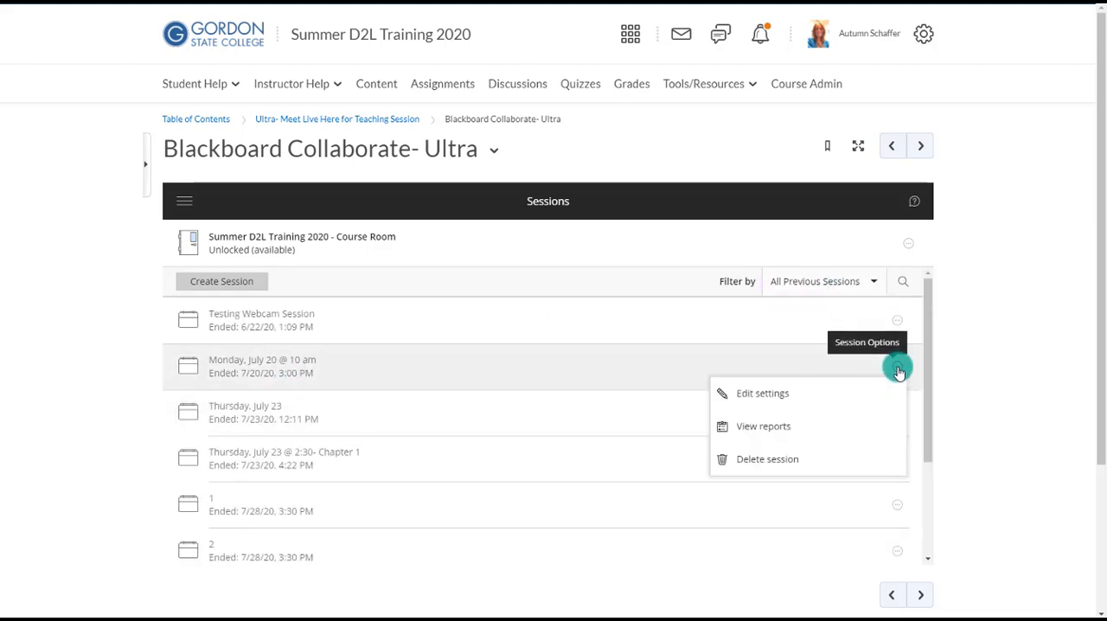
{"action": "left_click", "coordinate": [778, 425]}
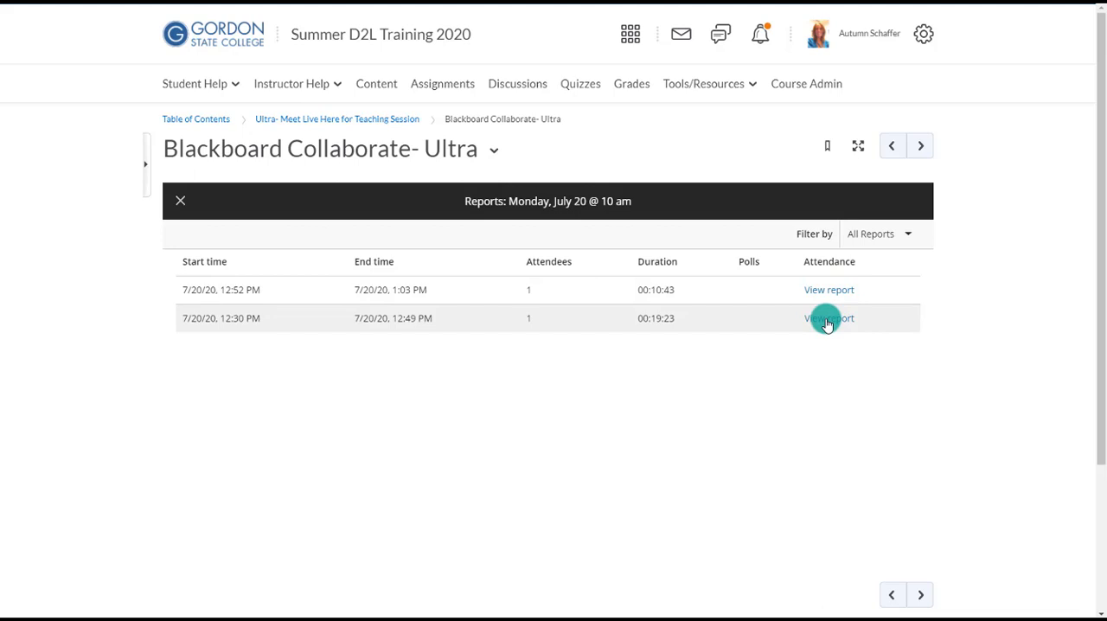
{"action": "left_click", "coordinate": [826, 320]}
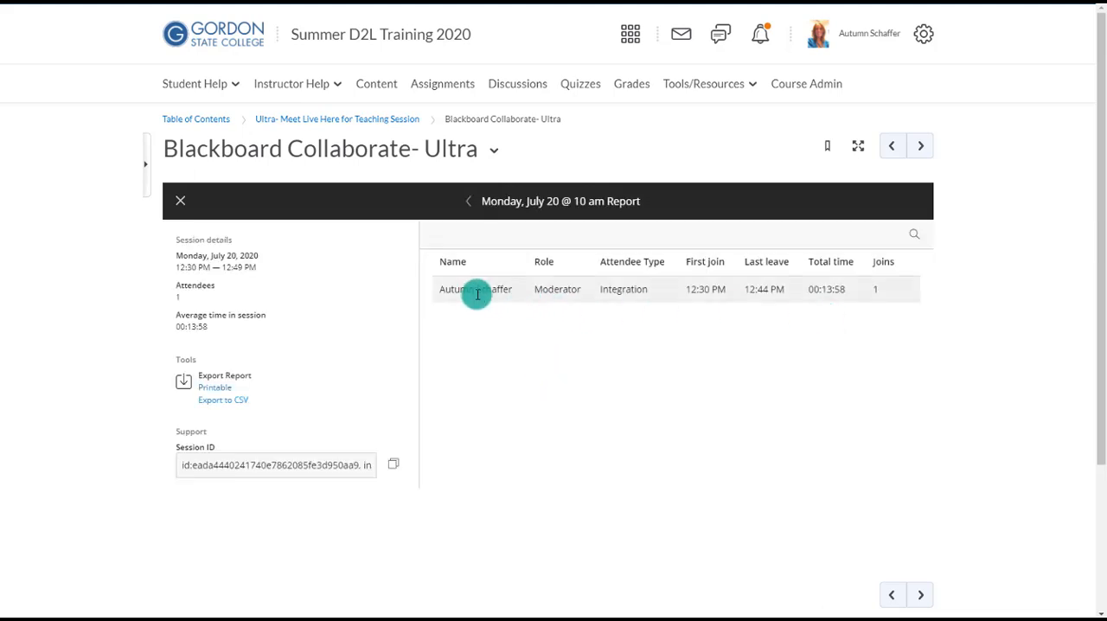